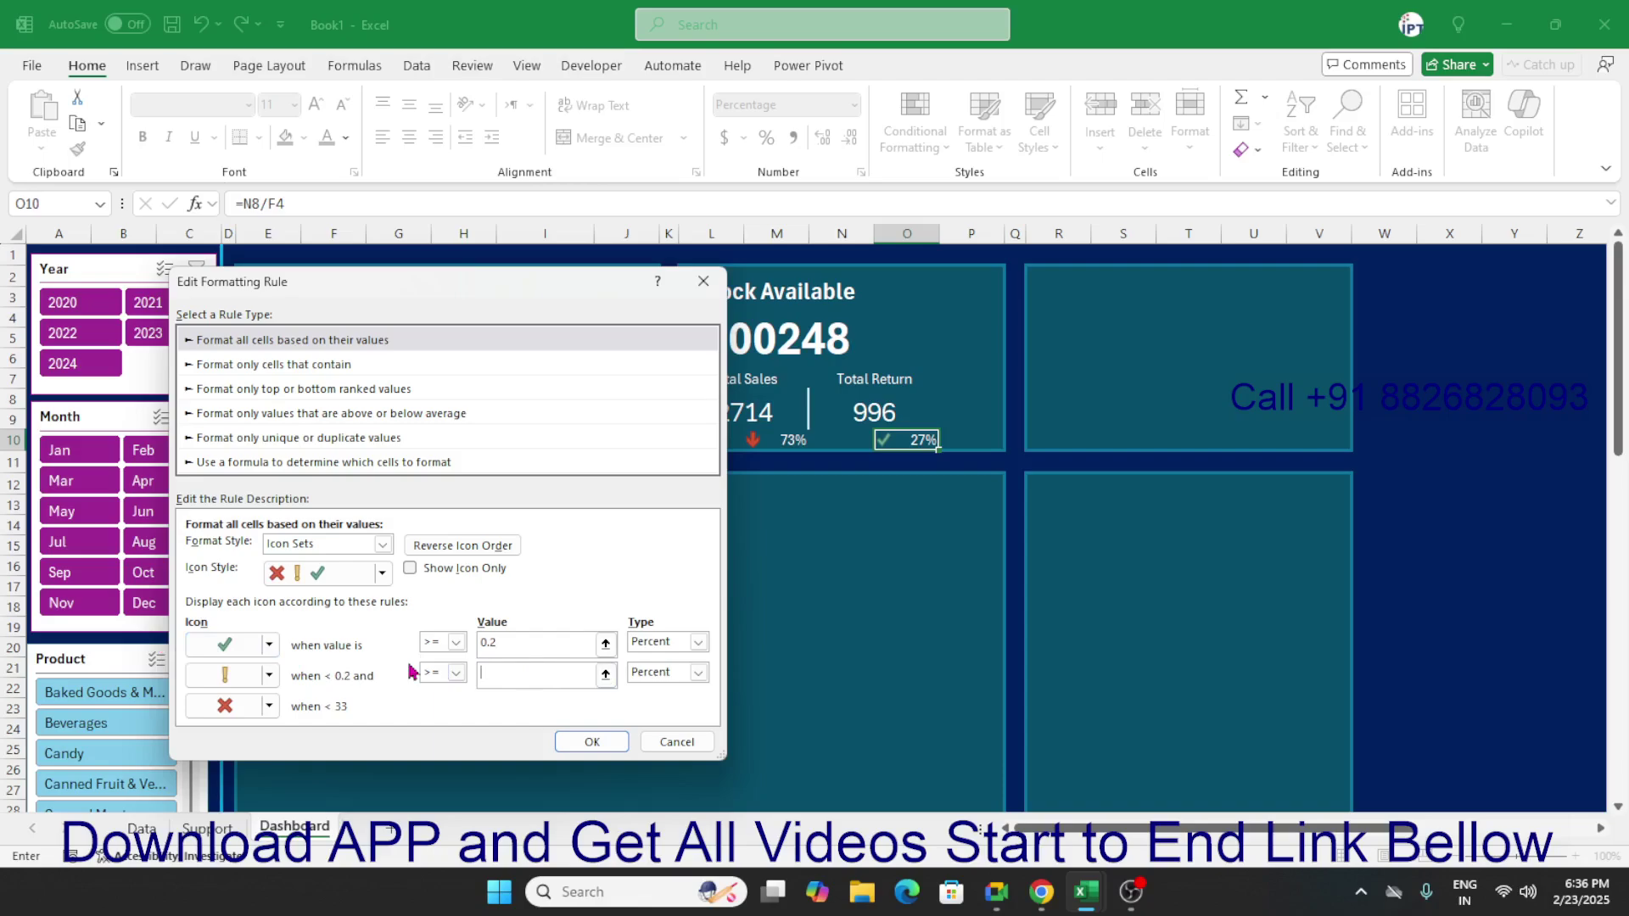
Step: Set both icon thresholds in the rule for O10 to the Number type, with 0.2 for the first and 0.1 for the second
{"action": "left_click", "coordinate": [670, 642]}
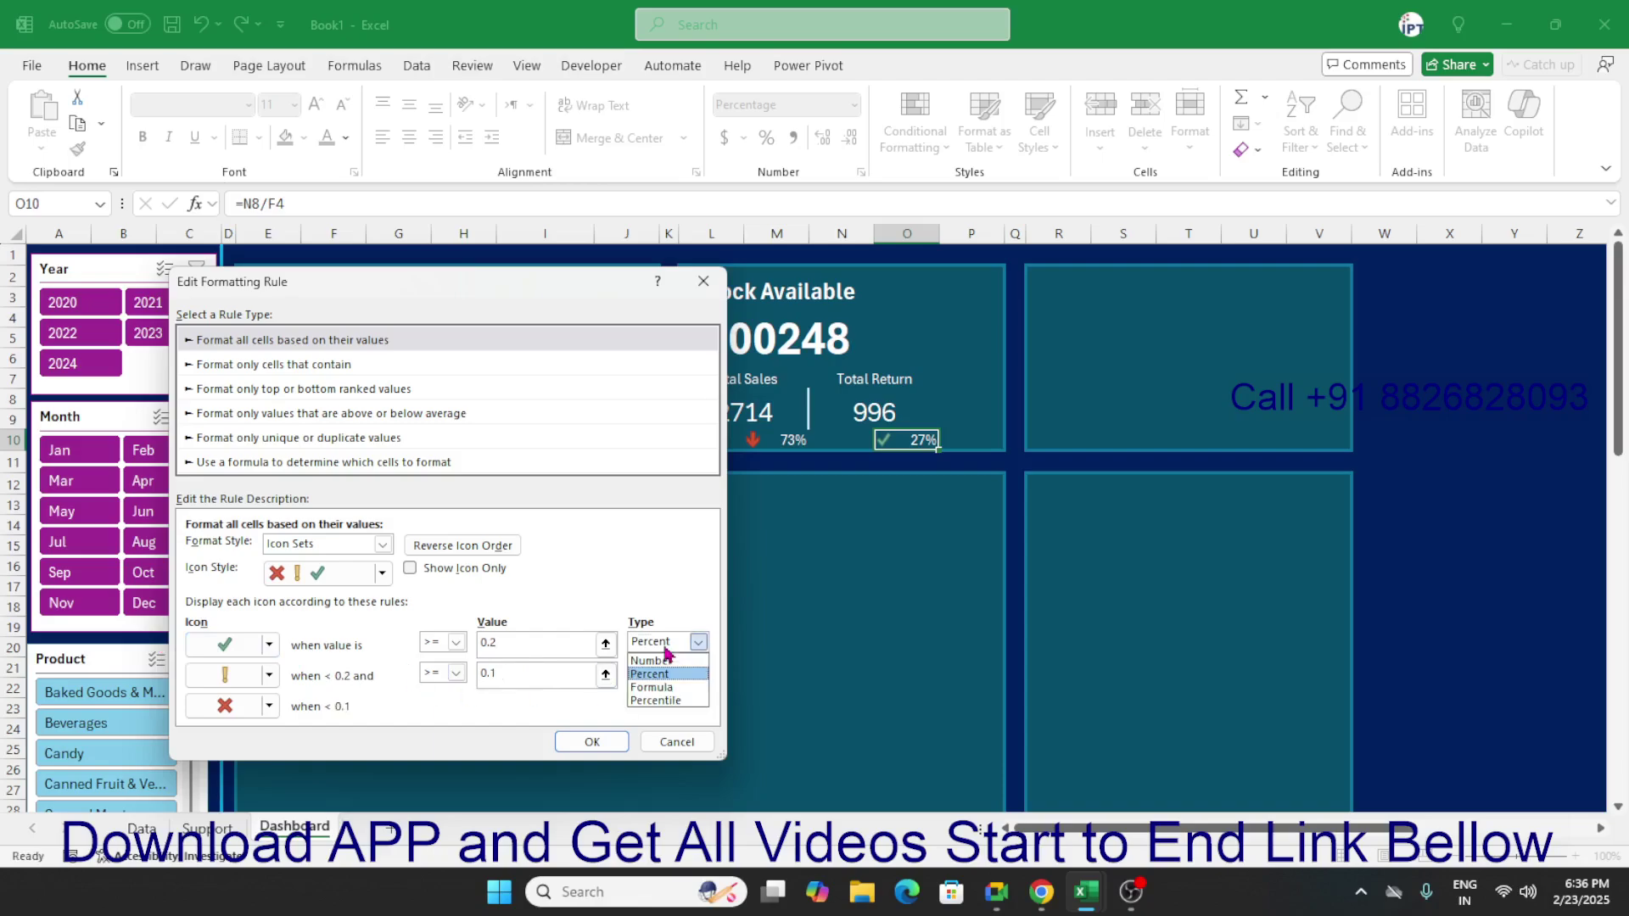
{"action": "left_click", "coordinate": [652, 661]}
{"action": "left_click", "coordinate": [661, 672]}
{"action": "left_click", "coordinate": [663, 692]}
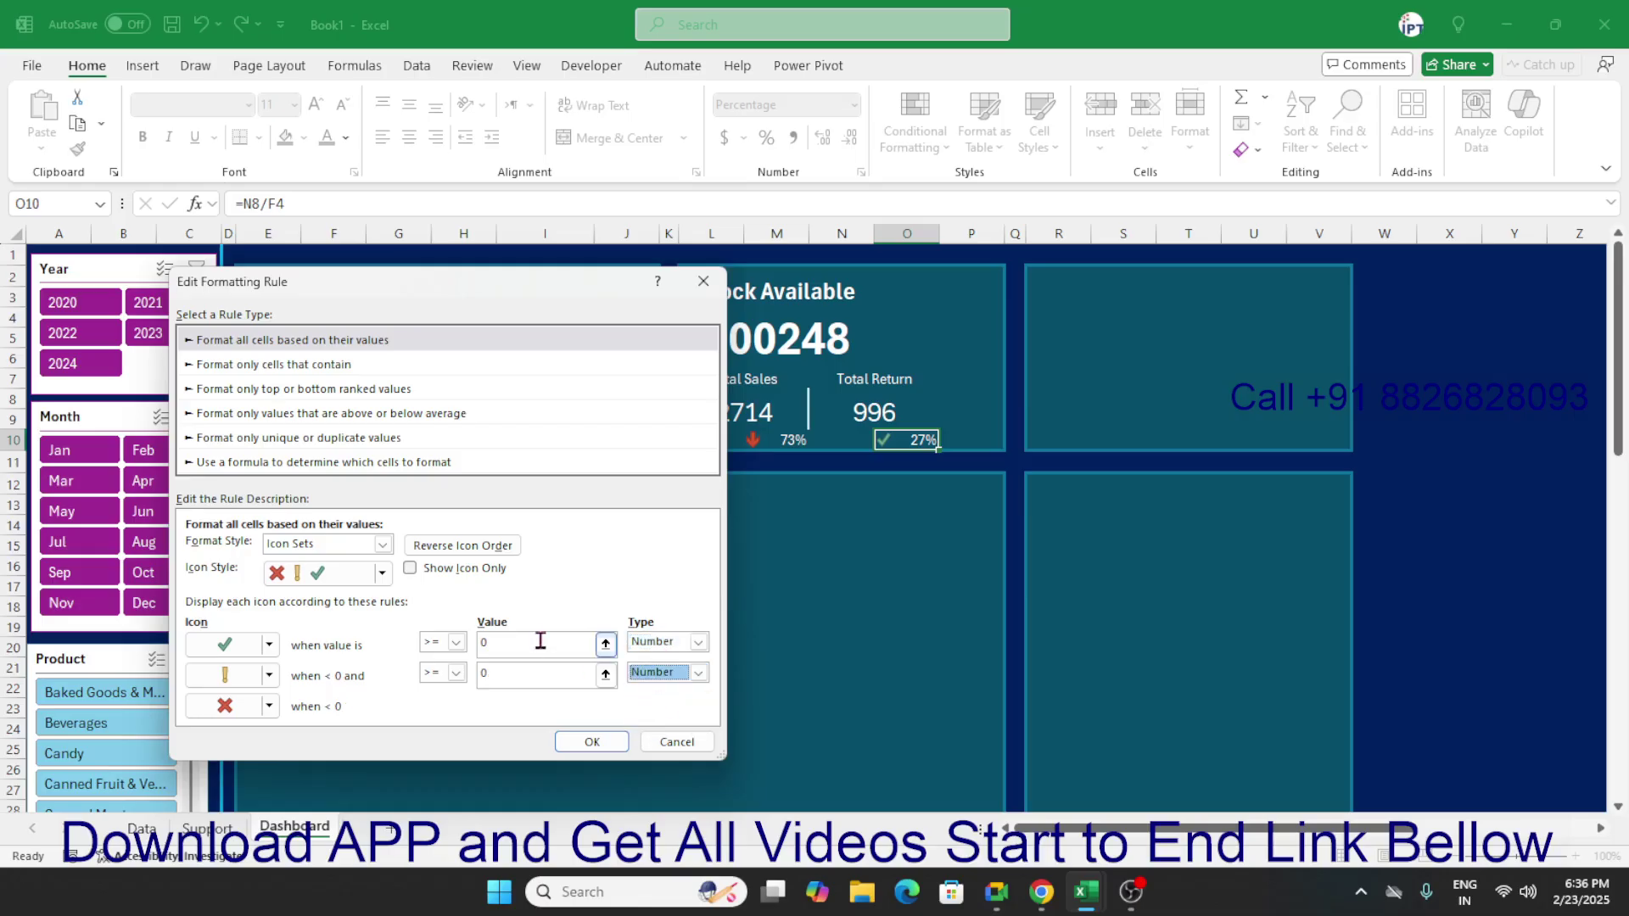
{"action": "left_click", "coordinate": [540, 641]}
{"action": "type", "text": ".20"}
{"action": "left_click", "coordinate": [502, 675]}
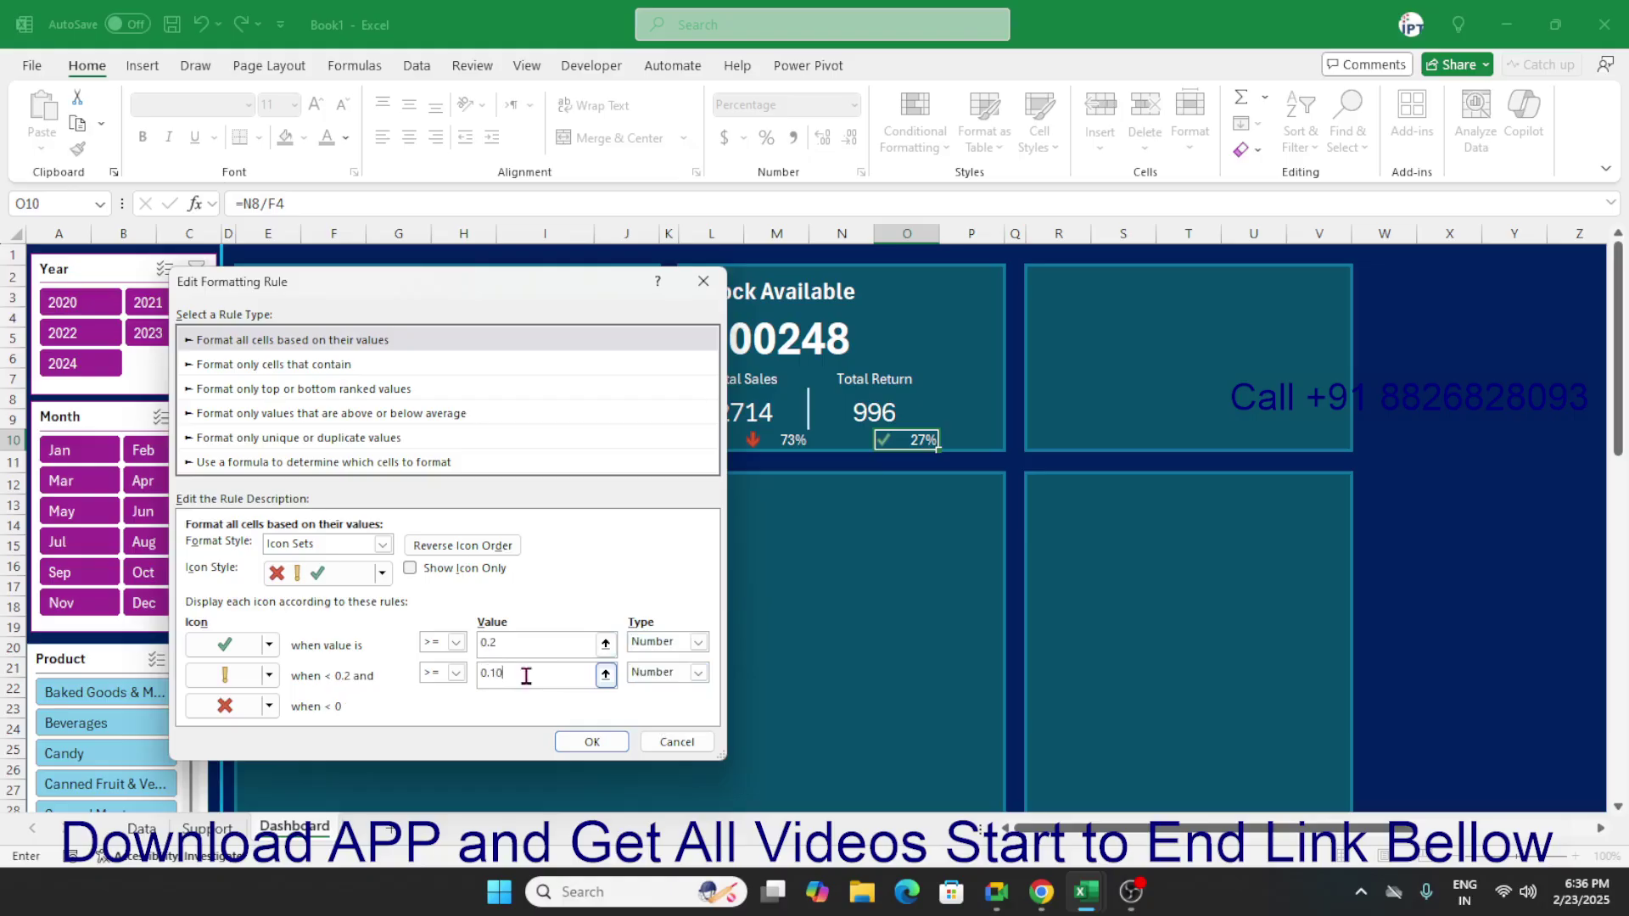
{"action": "type", "text": ".10"}
{"action": "left_click", "coordinate": [520, 642]}
Step: Reverse the icon order of the rule and apply it to the Total Return percentage cell
{"action": "left_click", "coordinate": [460, 548]}
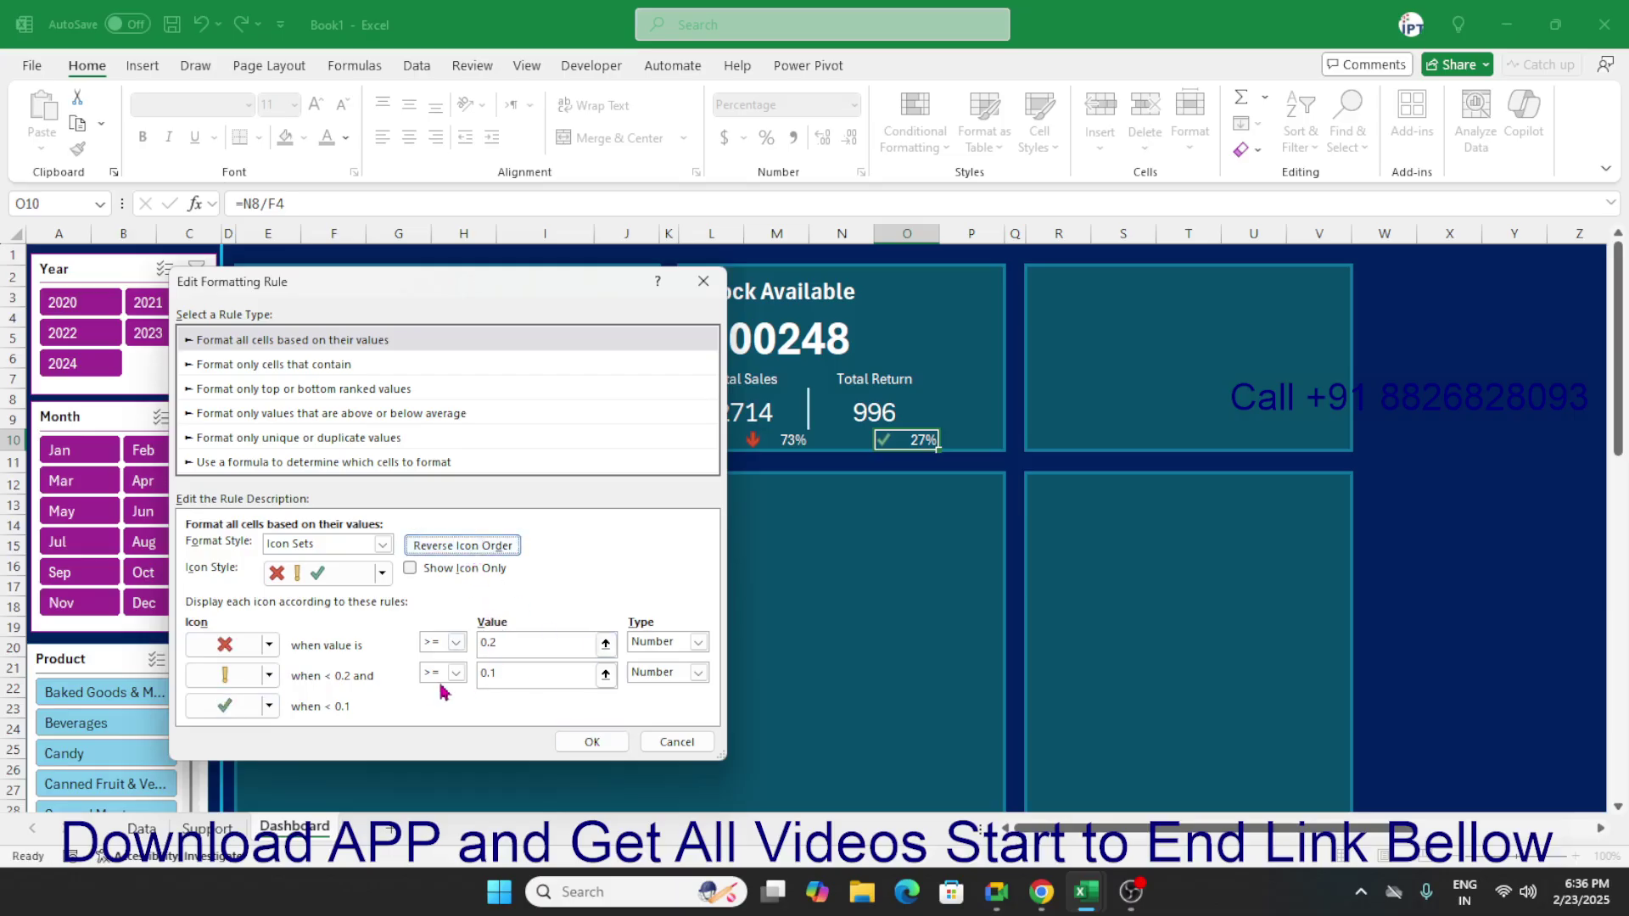
{"action": "left_click", "coordinate": [610, 742]}
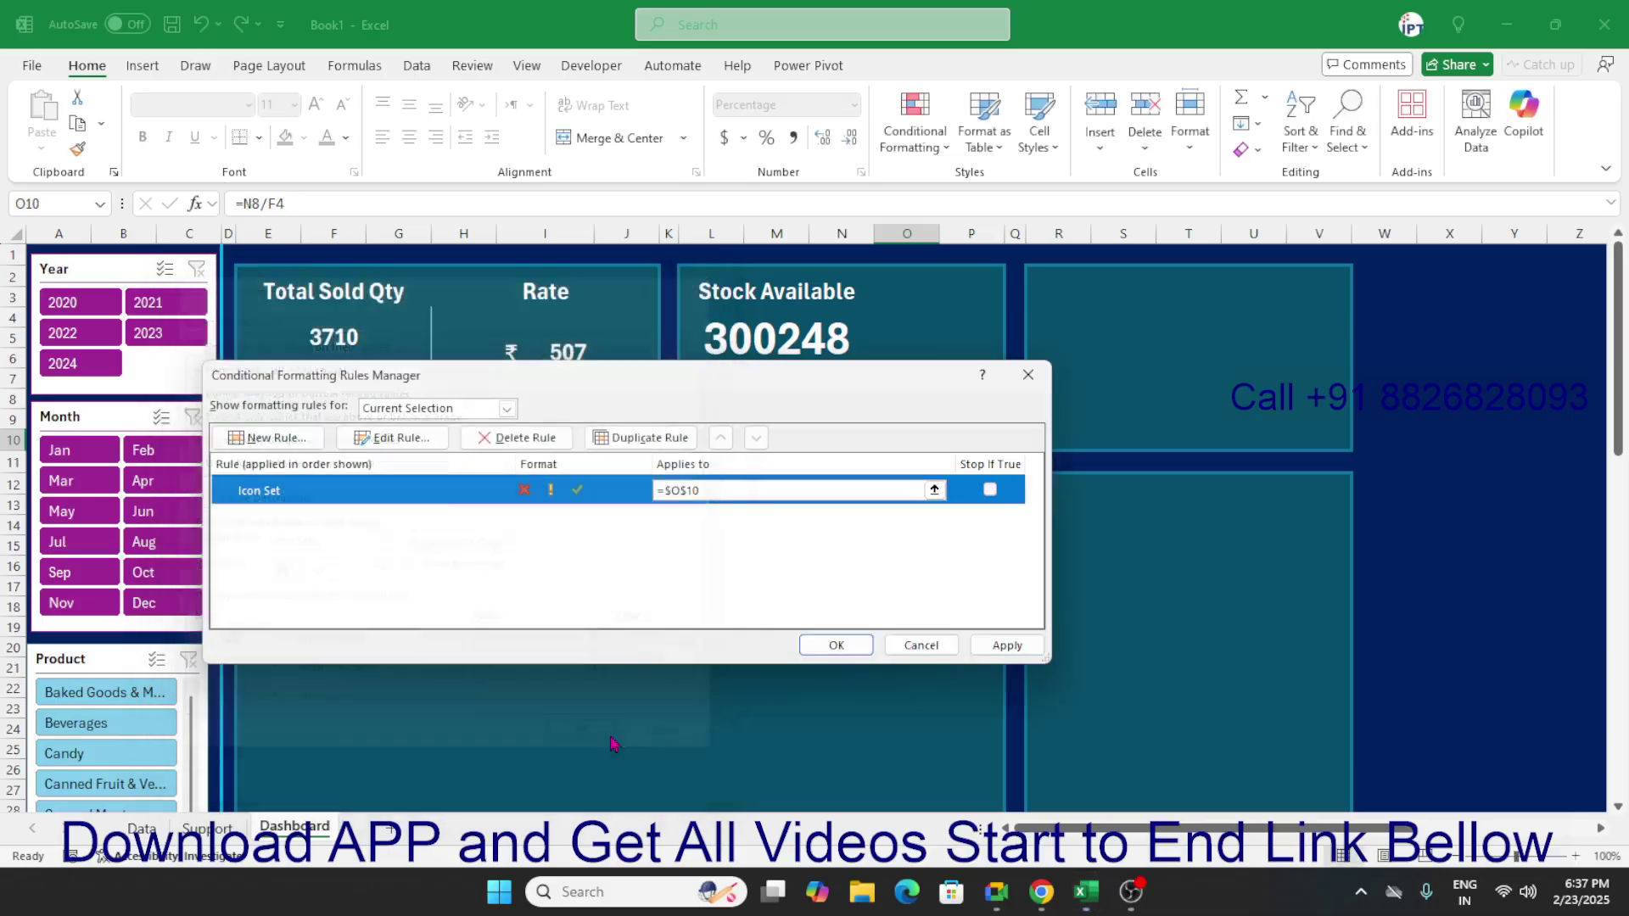
{"action": "left_click", "coordinate": [855, 649]}
{"action": "left_click", "coordinate": [789, 665]}
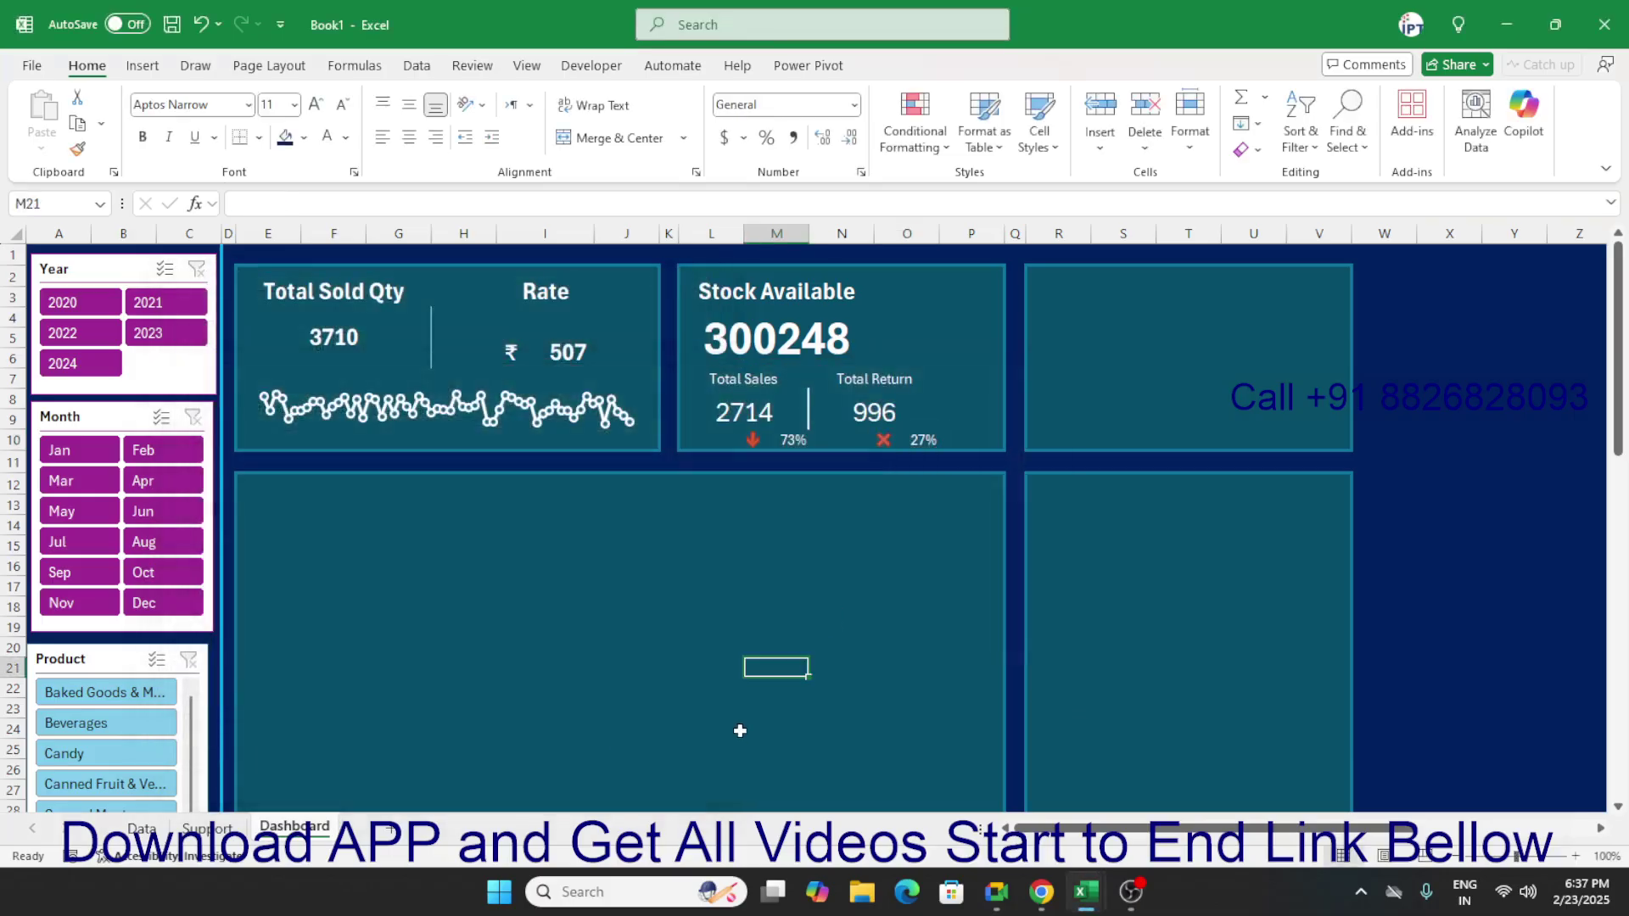
{"action": "left_click_drag", "start_coordinate": [899, 285], "coordinate": [936, 325]}
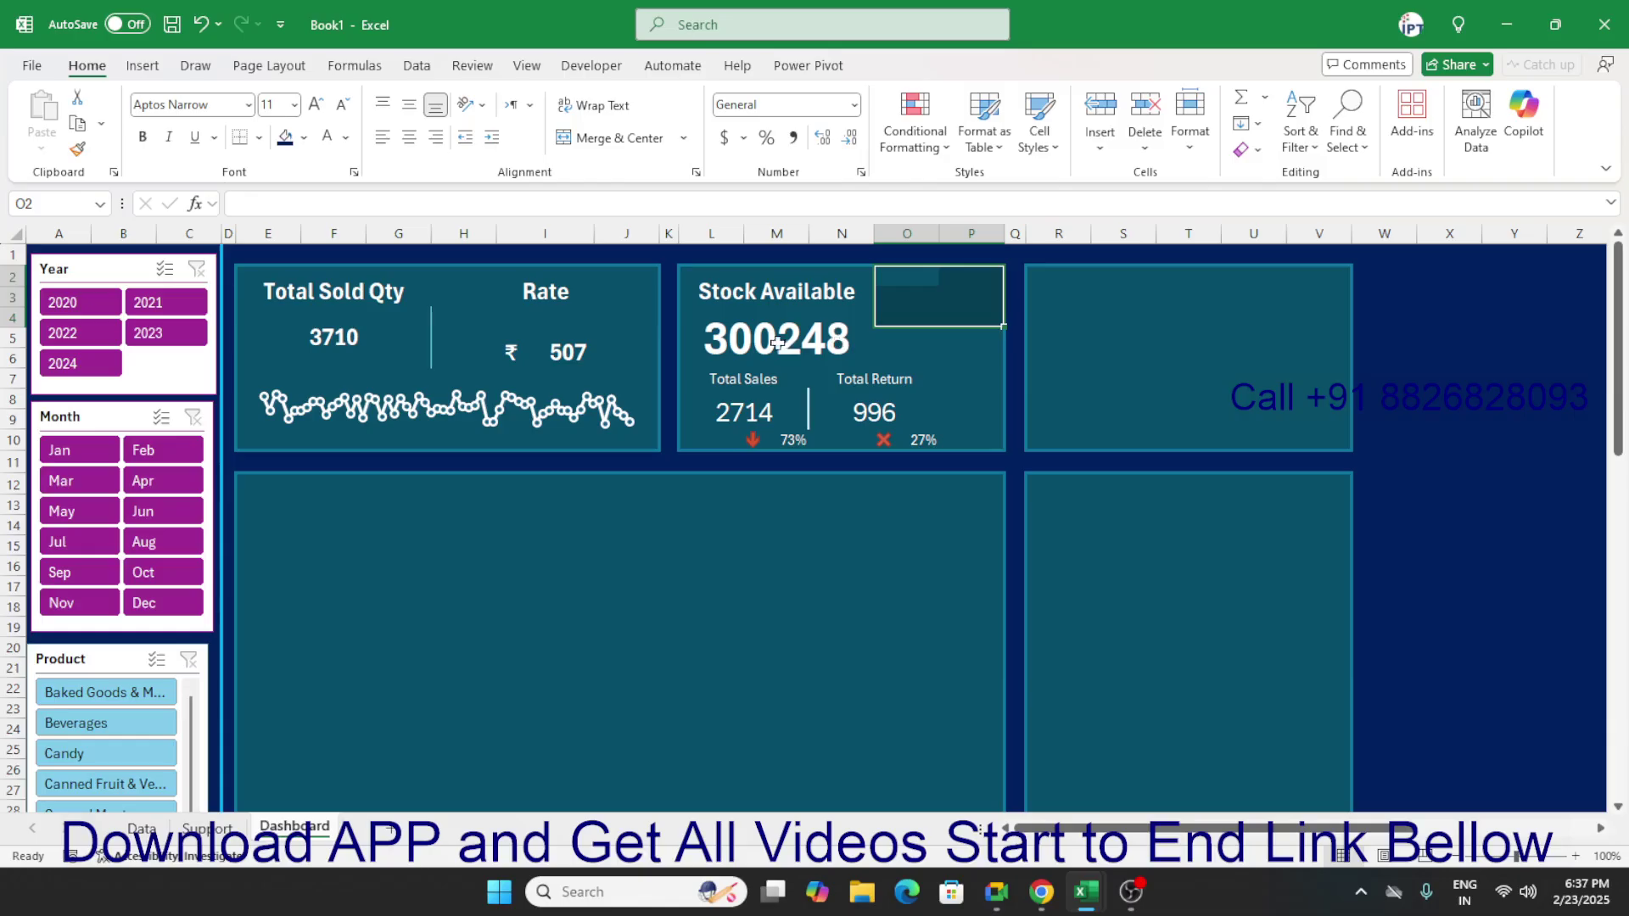
{"action": "left_click", "coordinate": [746, 350]}
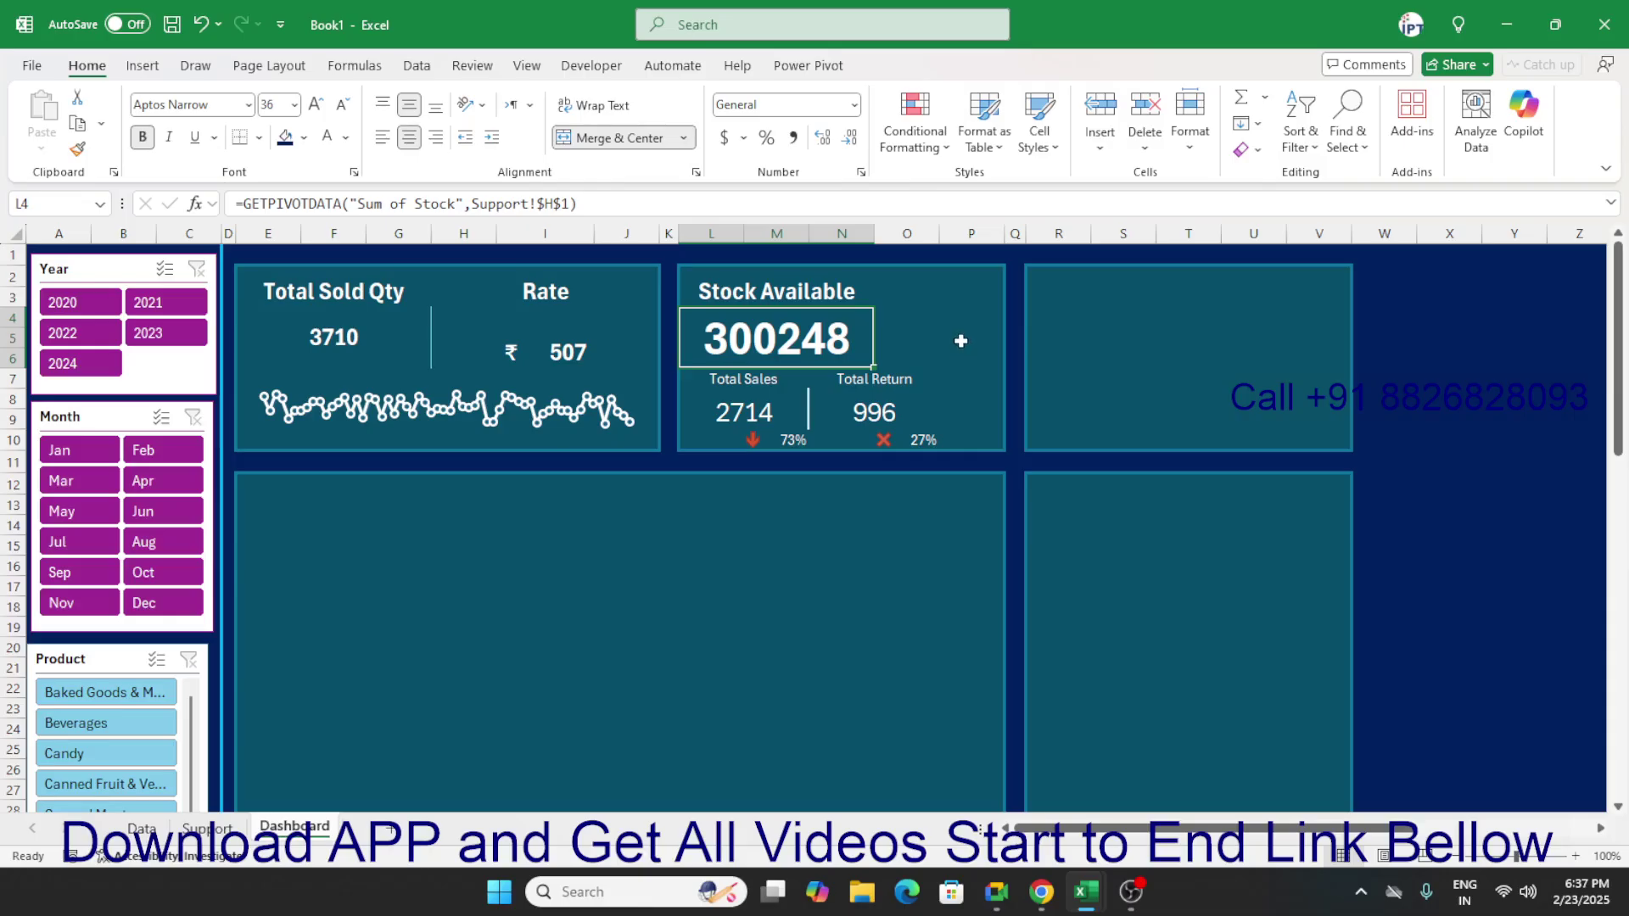
{"action": "left_click", "coordinate": [930, 332]}
{"action": "left_click", "coordinate": [774, 335]}
{"action": "left_click", "coordinate": [898, 334]}
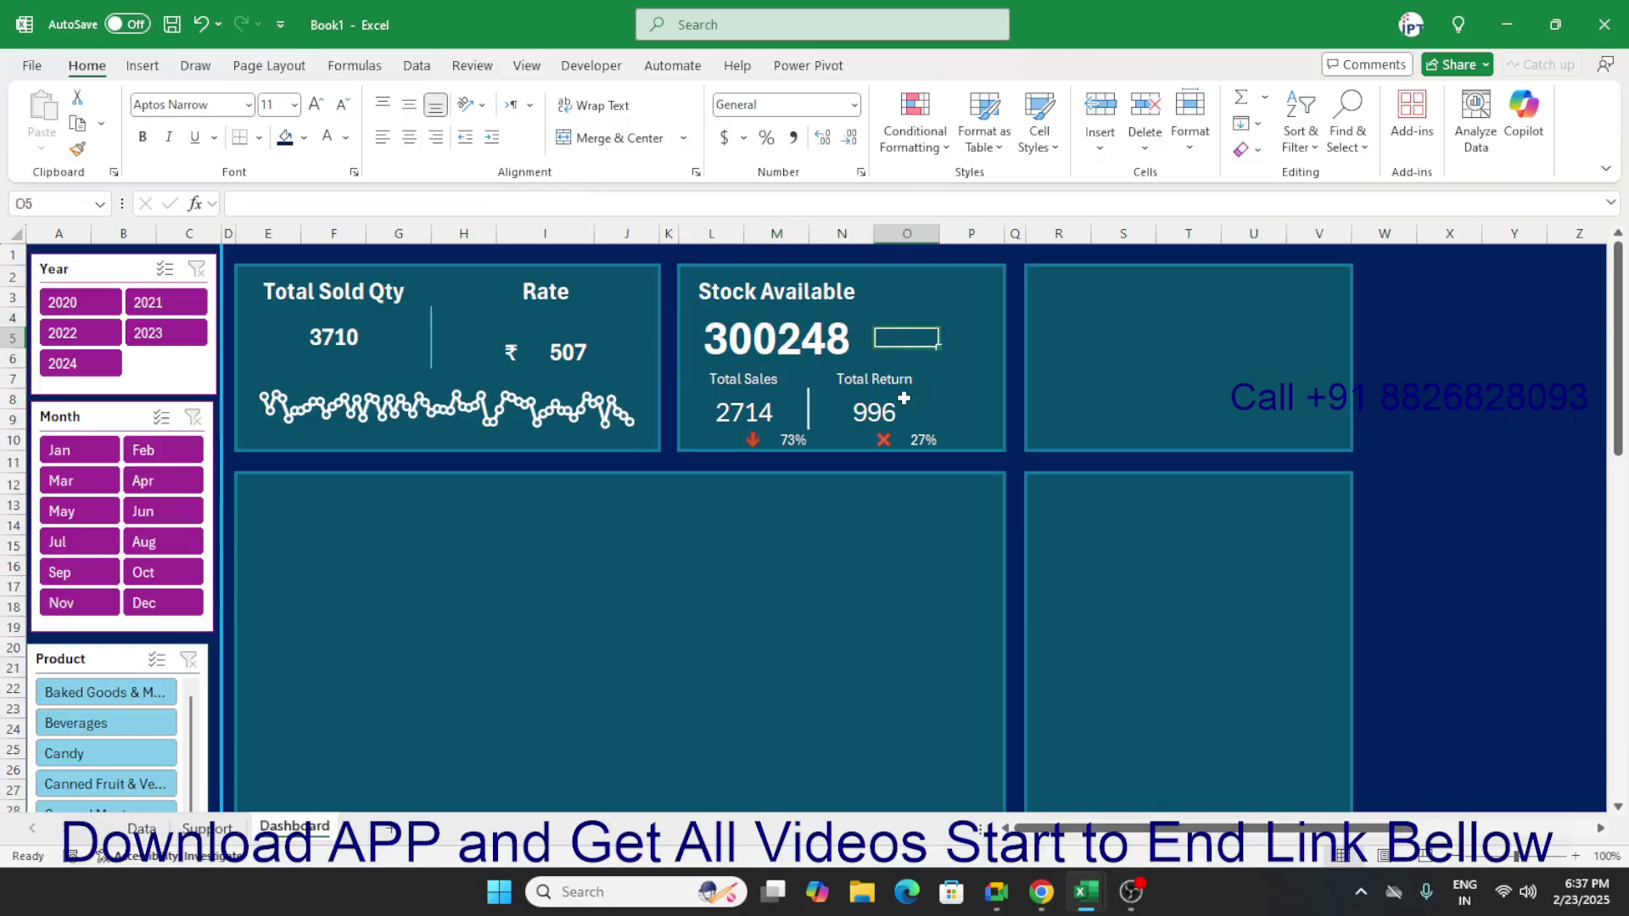
Step: Go to the Support sheet and select cell J4 below the Sum of Stock value
{"action": "left_click", "coordinate": [205, 828]}
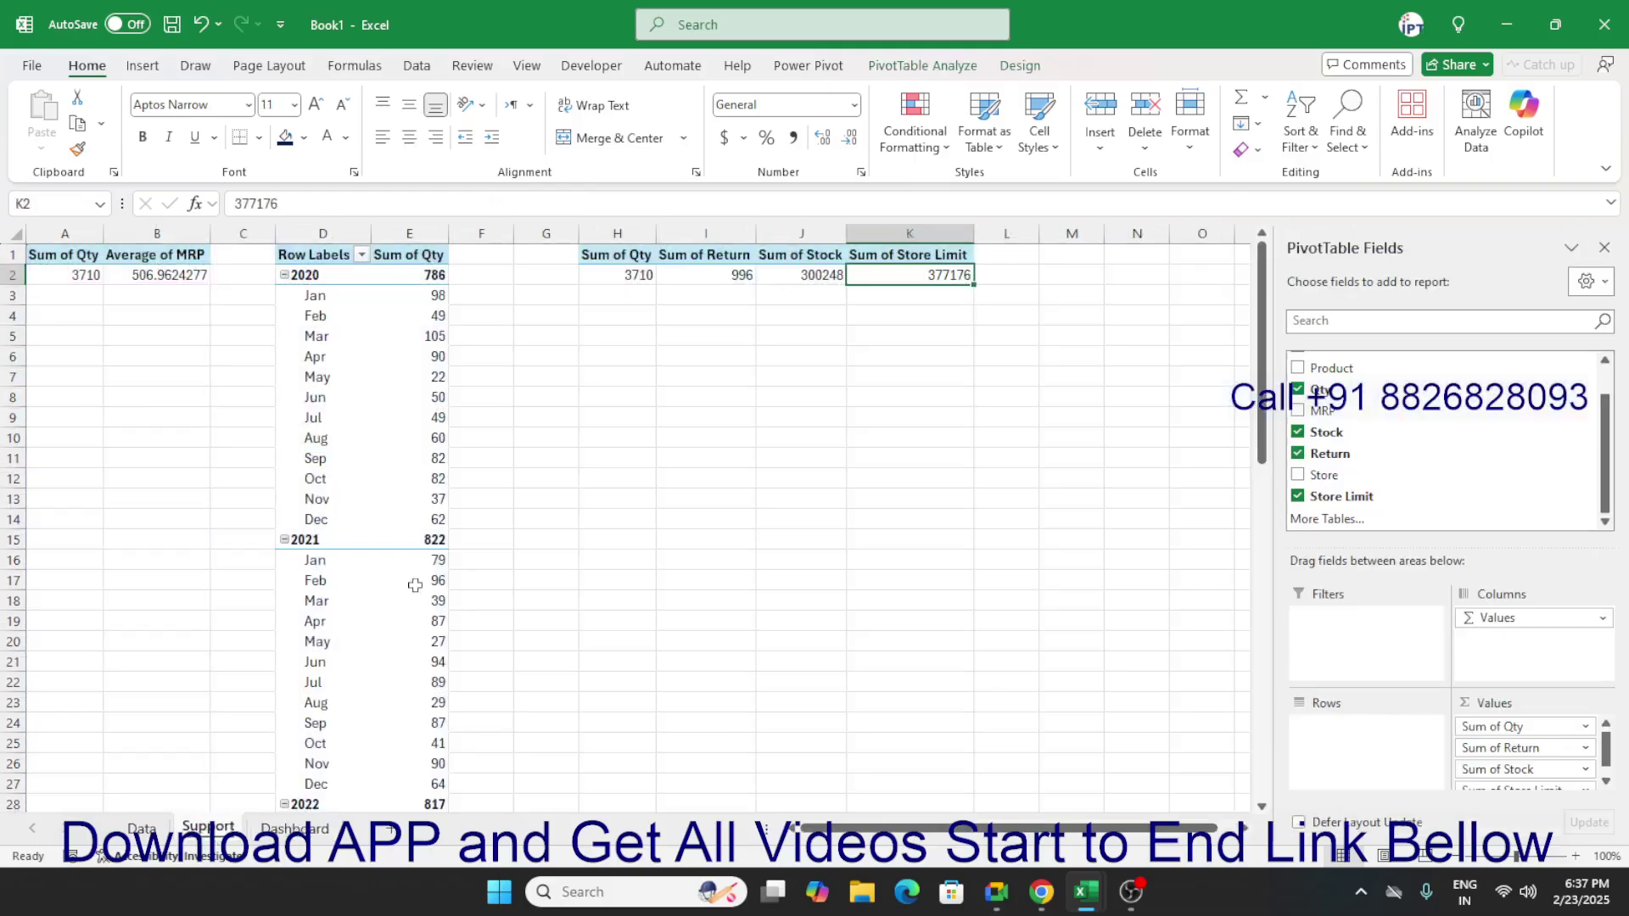
{"action": "left_click", "coordinate": [780, 349]}
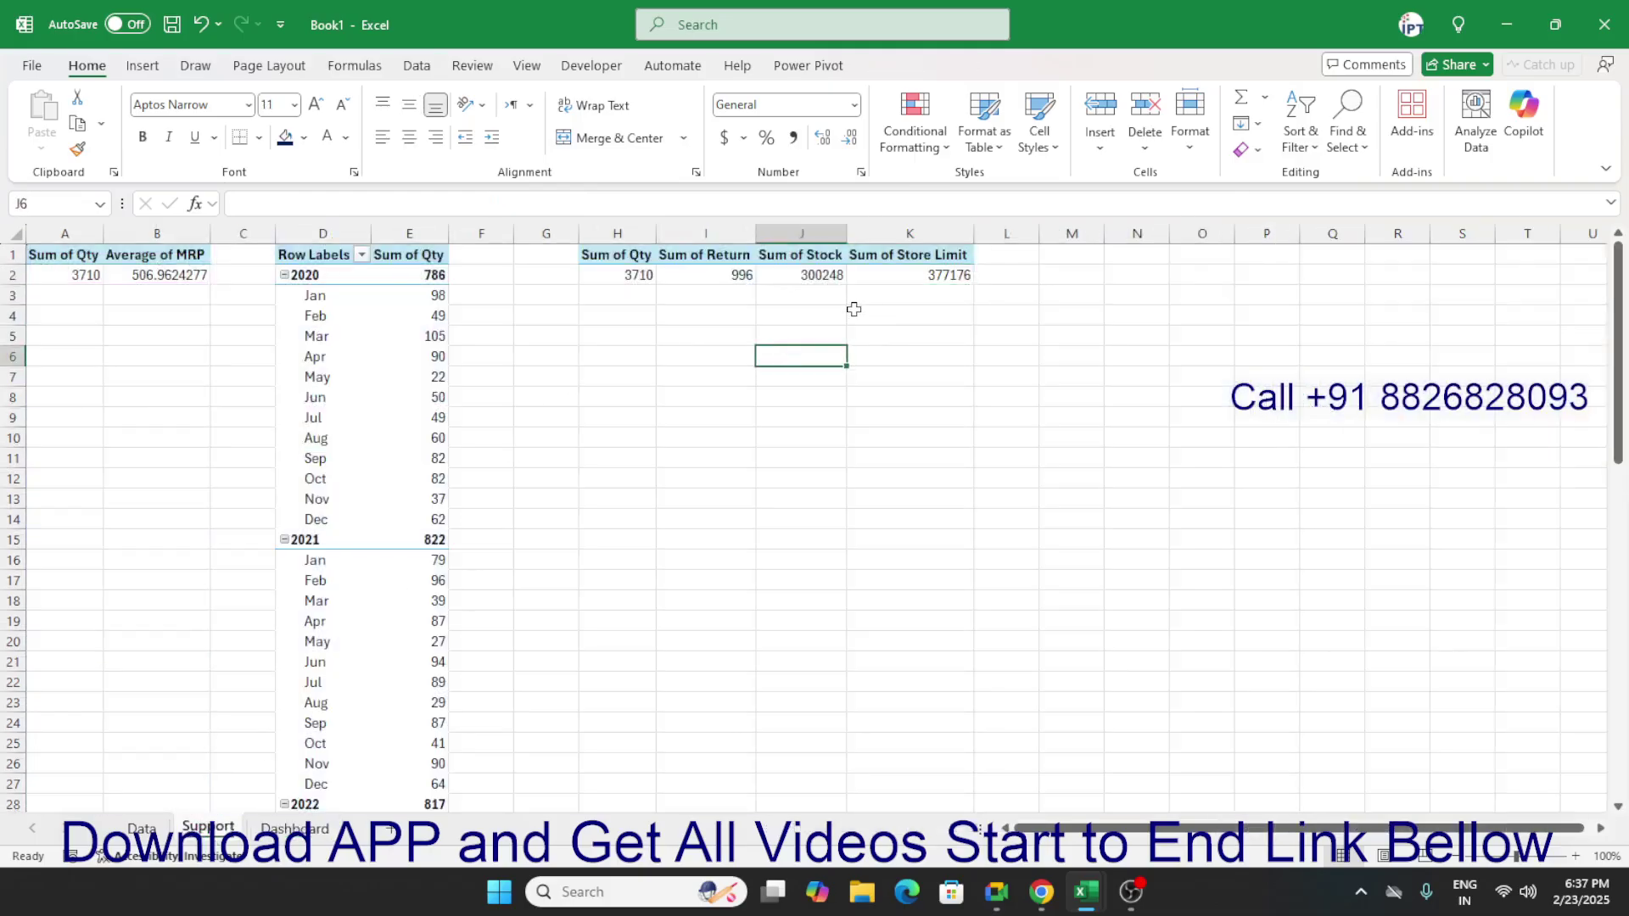
{"action": "left_click", "coordinate": [802, 298]}
{"action": "left_click", "coordinate": [799, 319]}
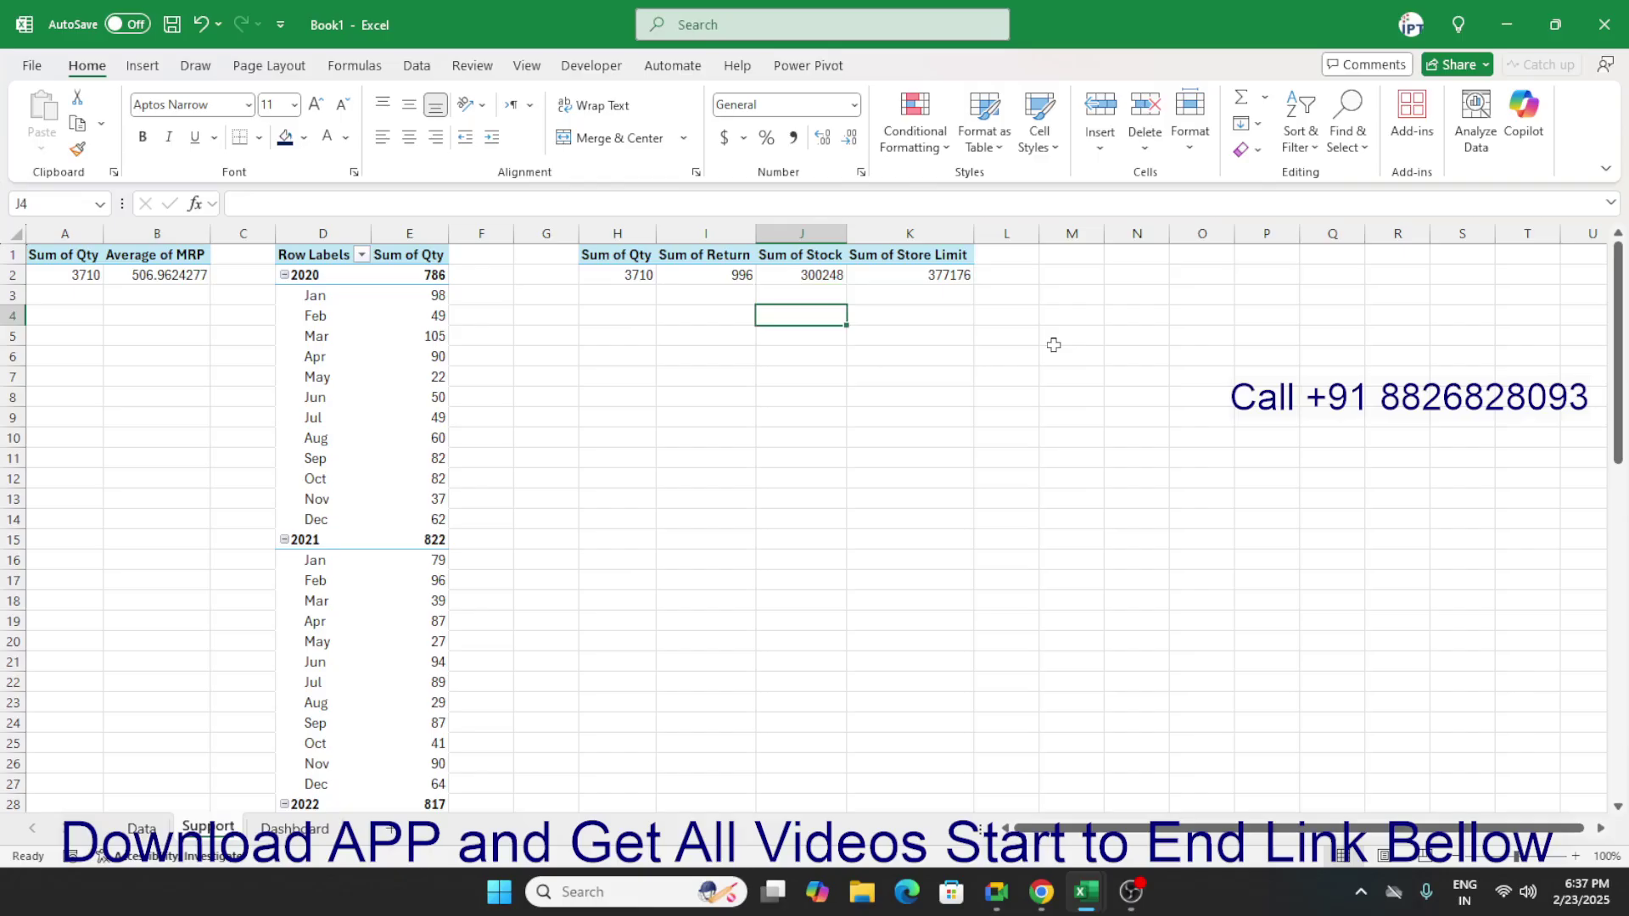
Step: Try a formula in J4 that divides Sum of Store Limit by Sum of Stock
{"action": "type", "text": "="}
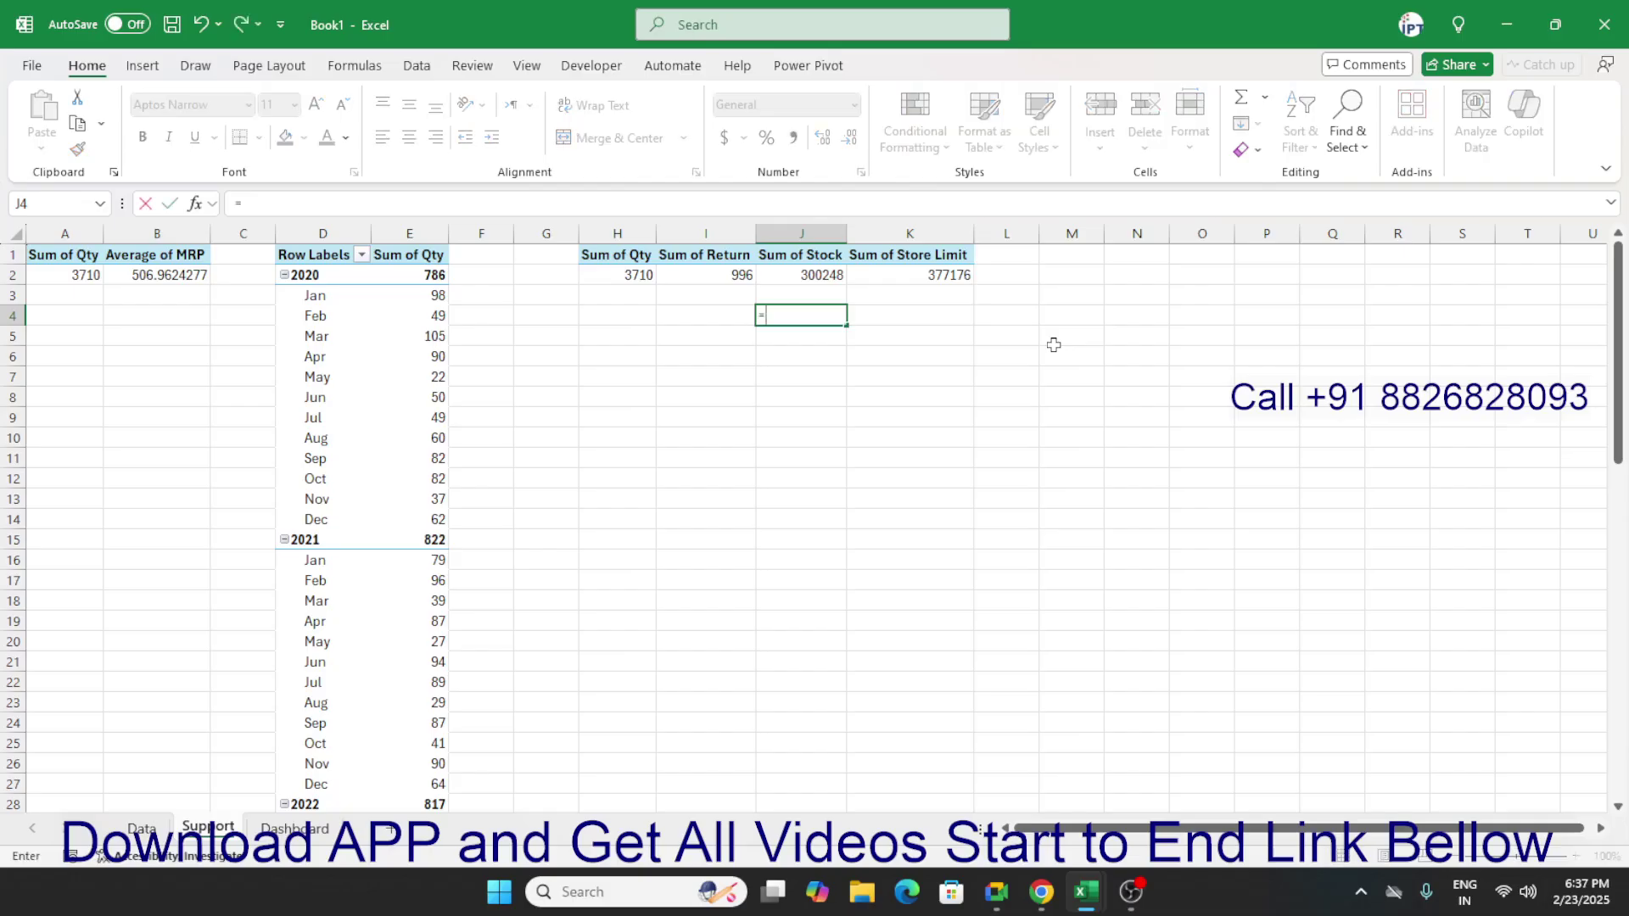
{"action": "key", "text": "Right"}
{"action": "key", "text": "Up"}
{"action": "key", "text": "Up"}
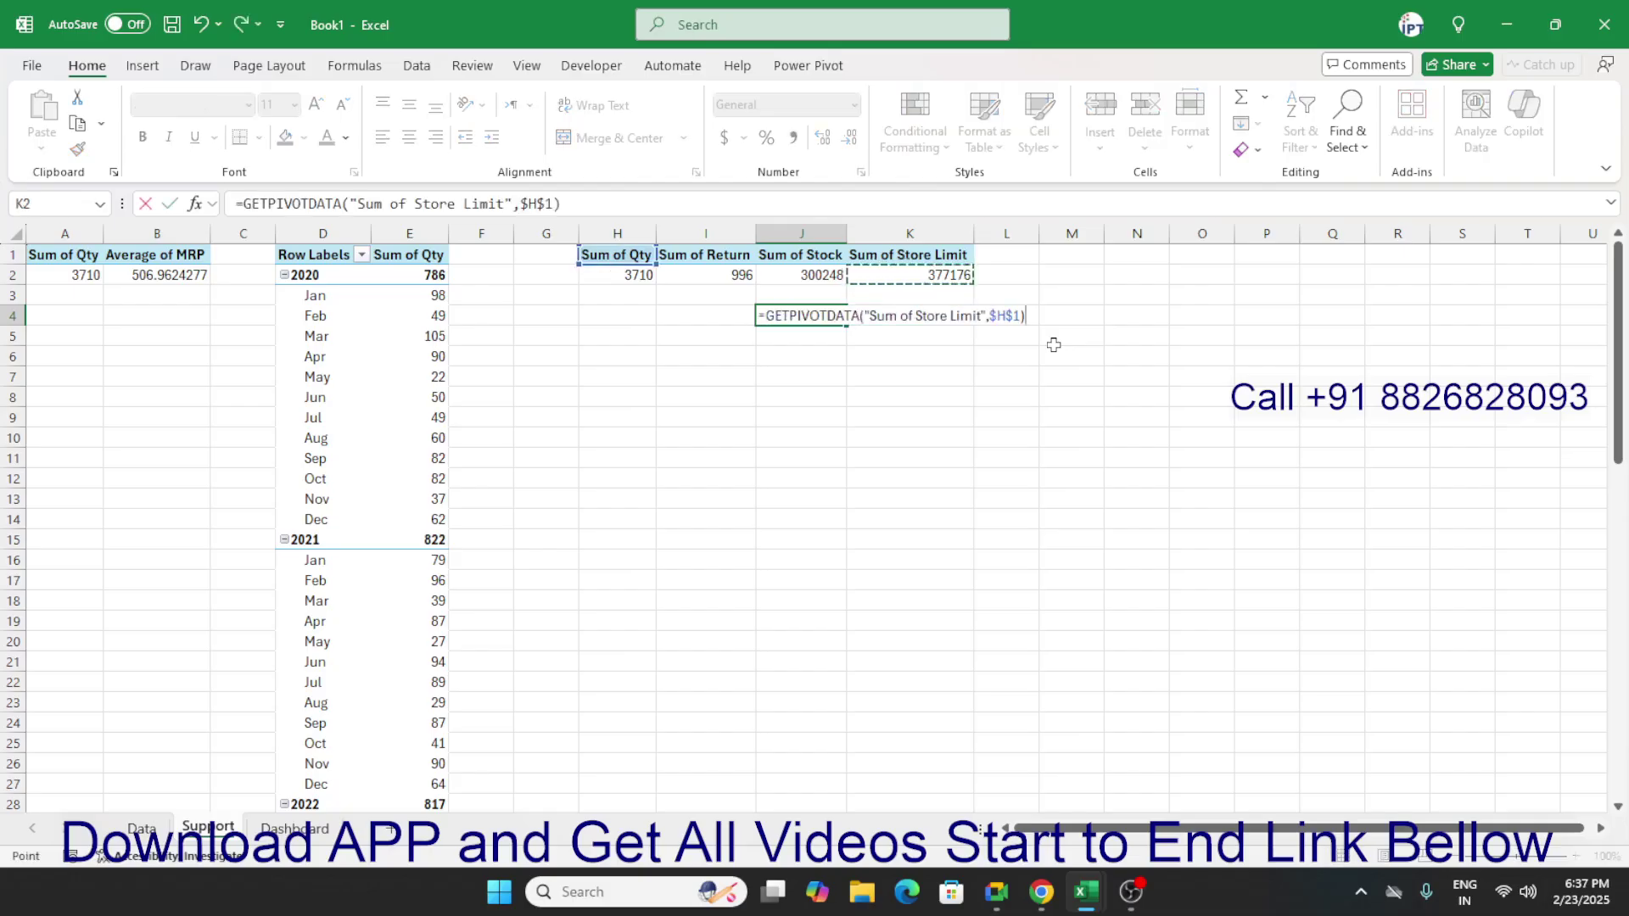
{"action": "type", "text": "/"}
{"action": "key", "text": "Left"}
{"action": "key", "text": "ctrl+Return"}
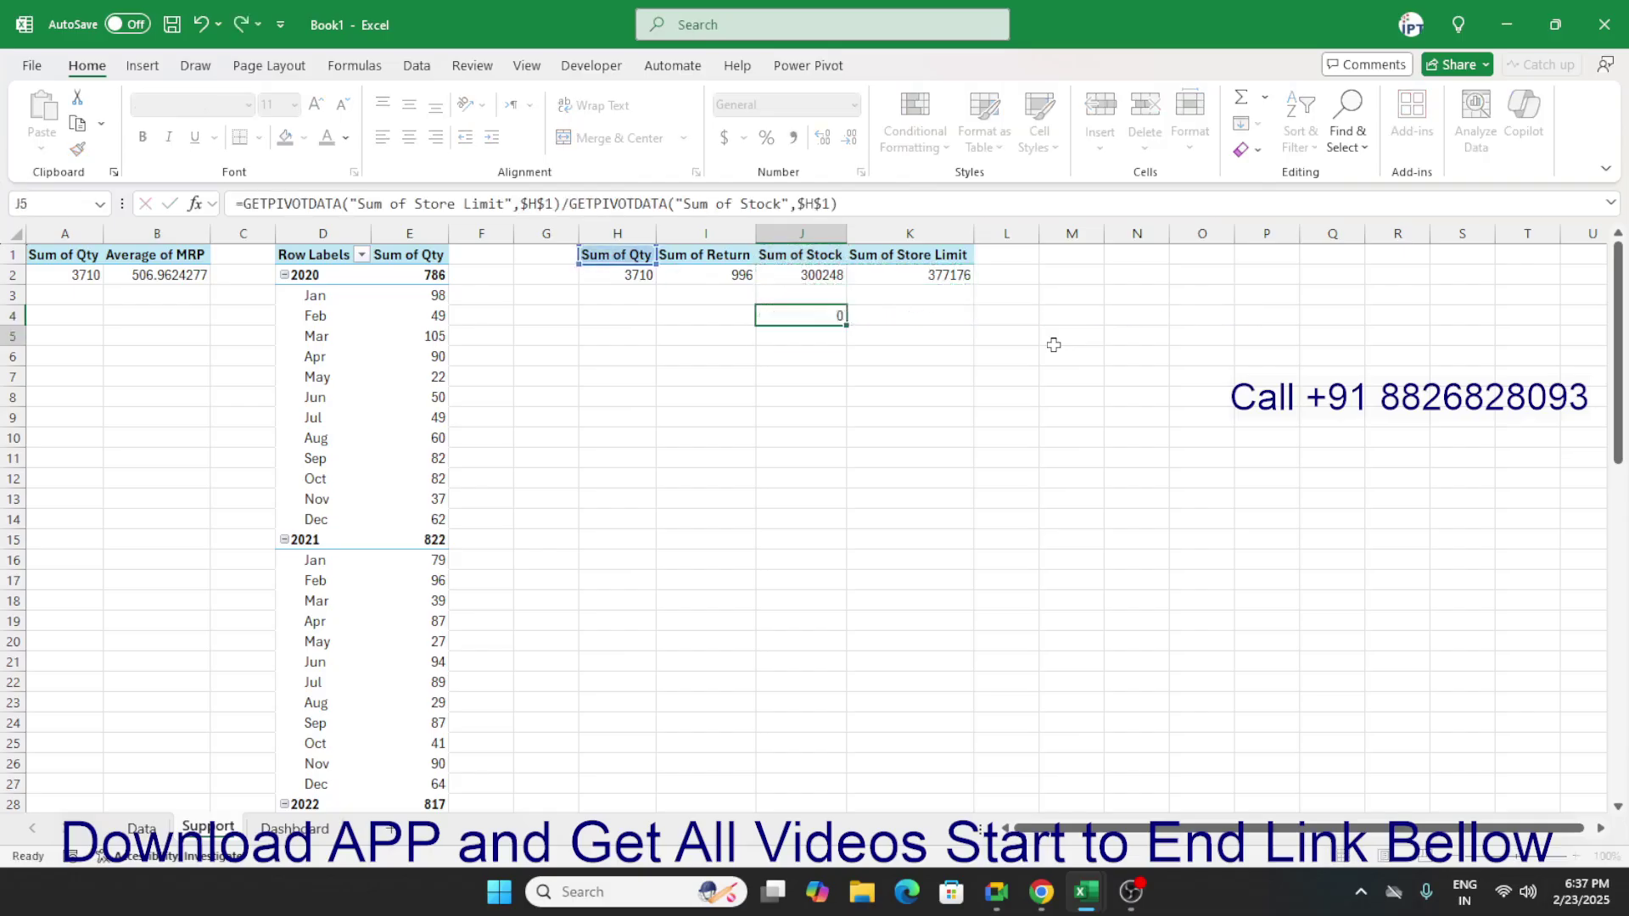
Step: Calculate Sum of Stock divided by Sum of Store Limit in J4 and format it as a percentage with one decimal
{"action": "type", "text": "="}
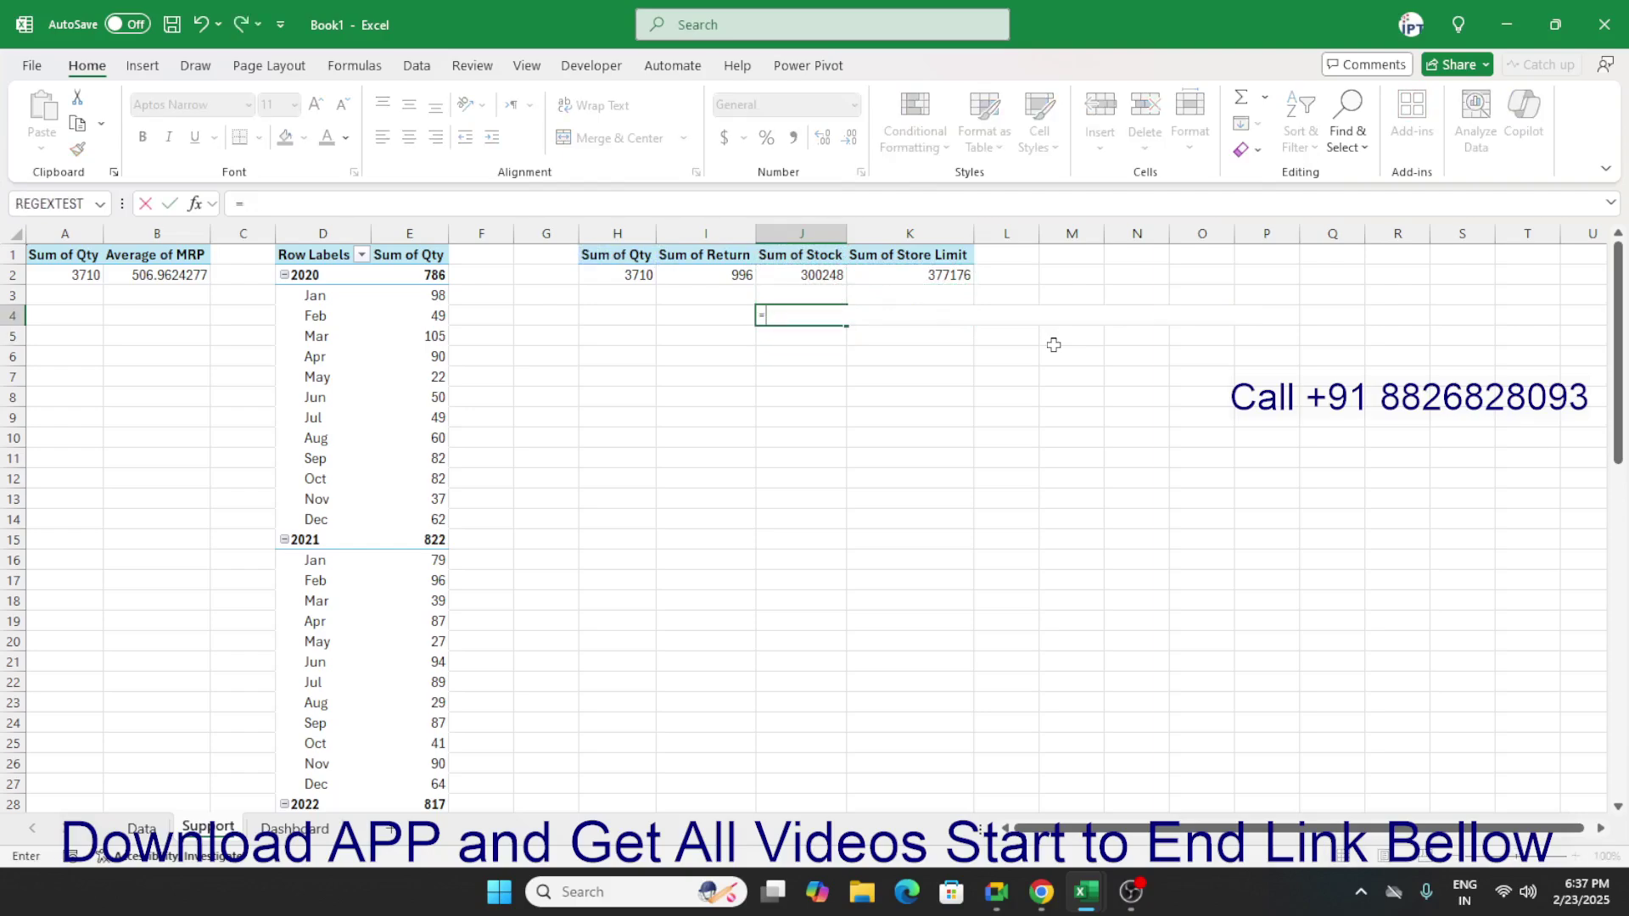
{"action": "key", "text": "Up"}
{"action": "key", "text": "Up"}
{"action": "type", "text": "/"}
{"action": "key", "text": "Right"}
{"action": "key", "text": "Up"}
{"action": "key", "text": "Up"}
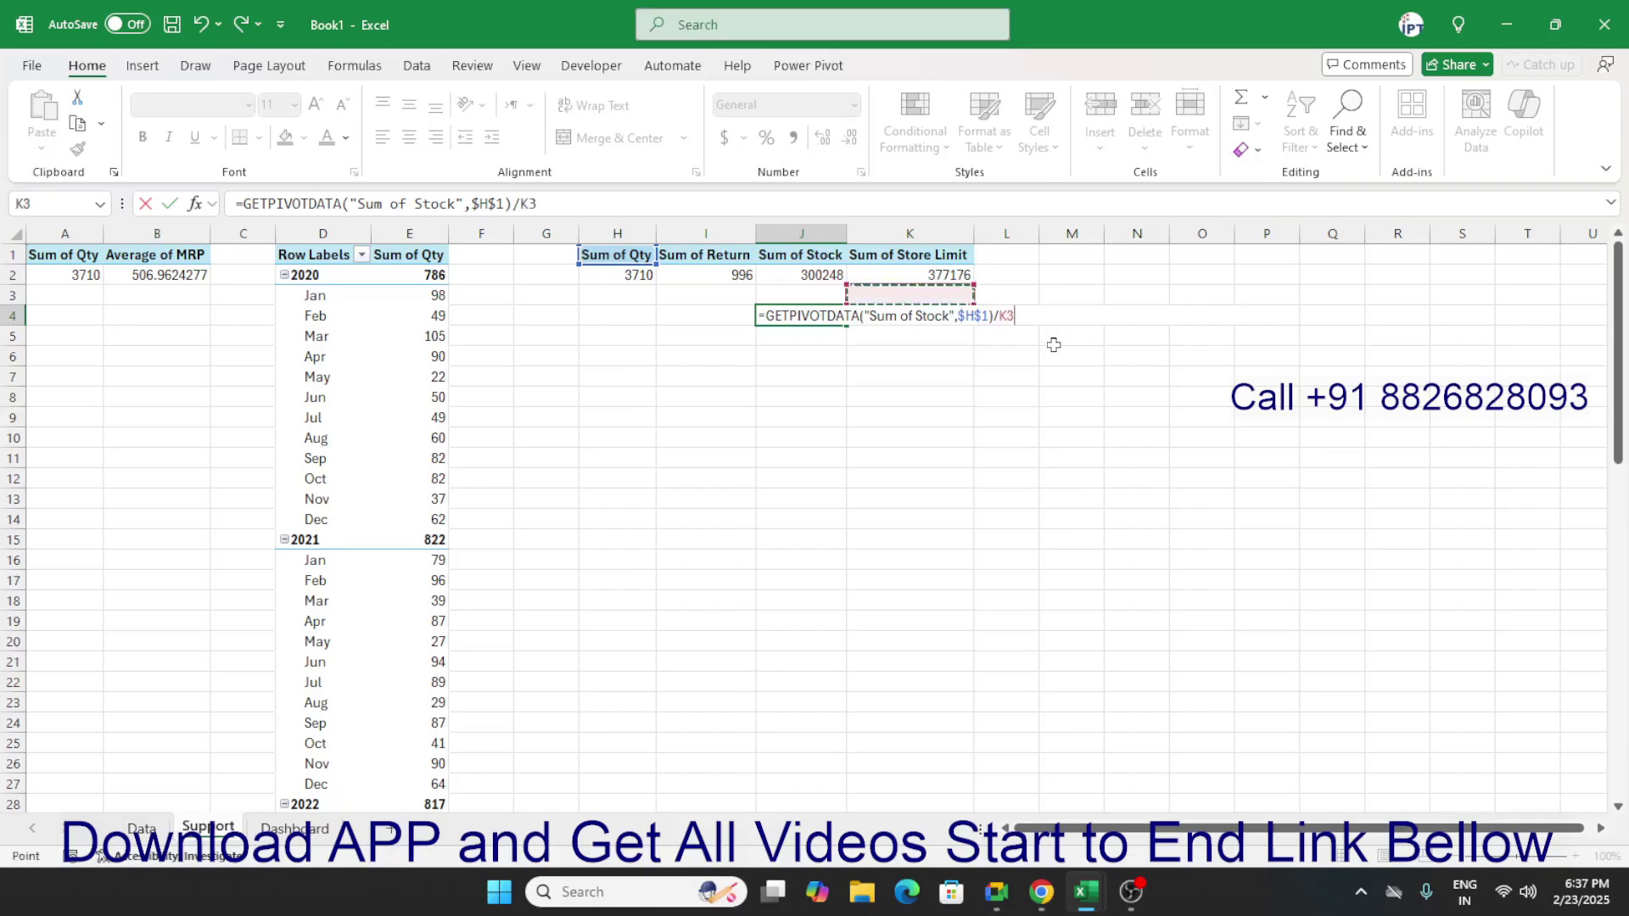
{"action": "key", "text": "ctrl+Return"}
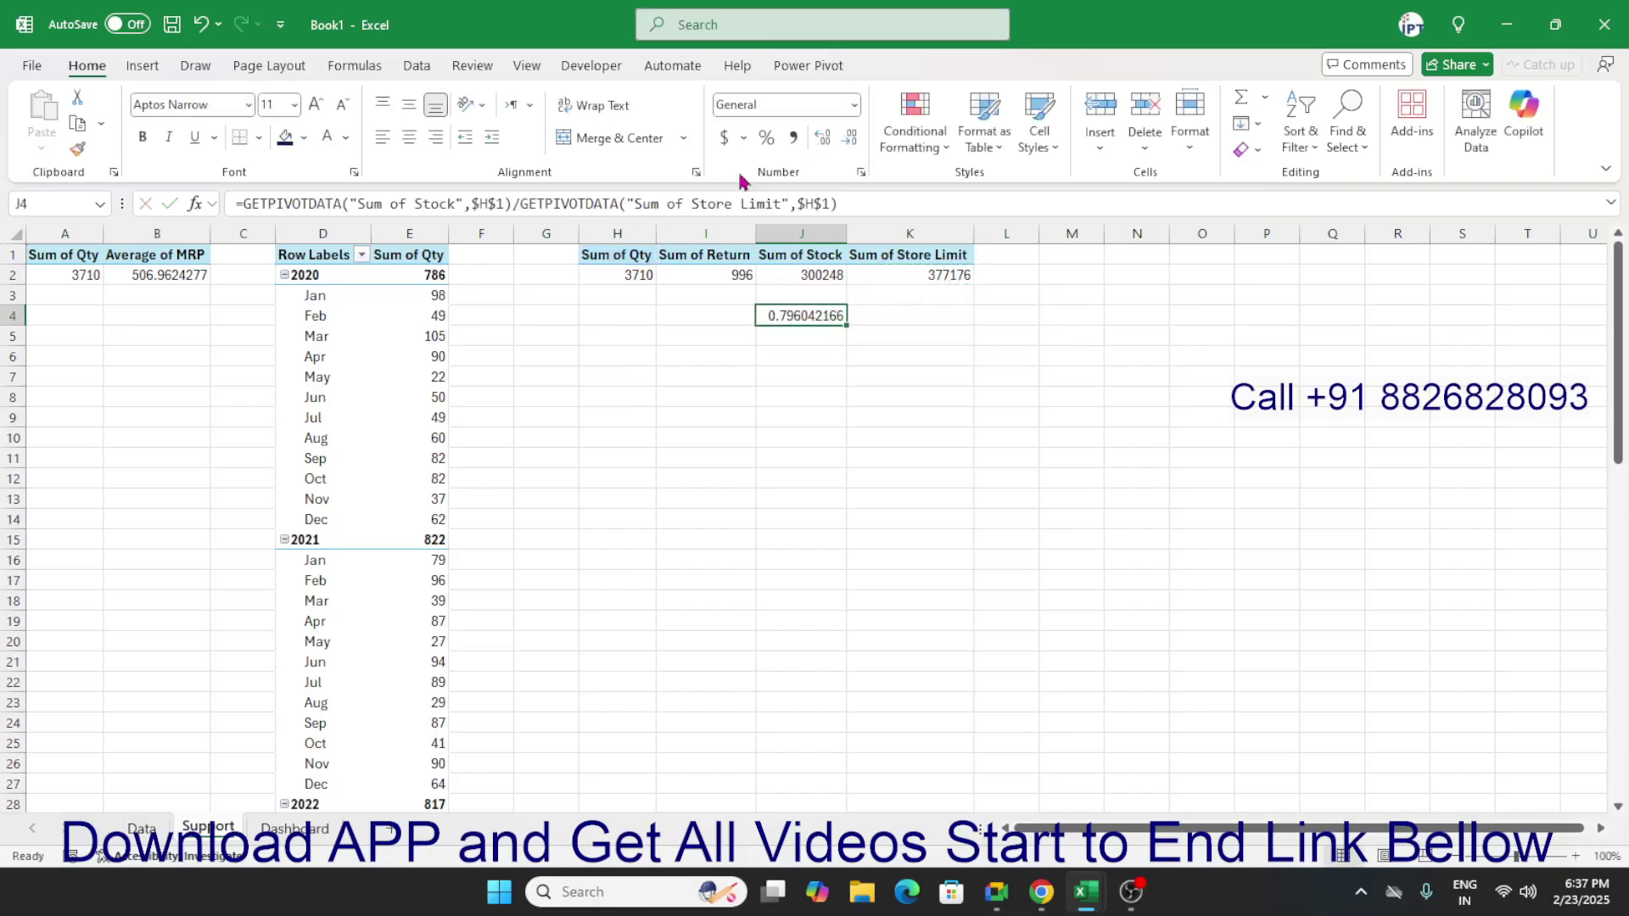
{"action": "left_click", "coordinate": [768, 137]}
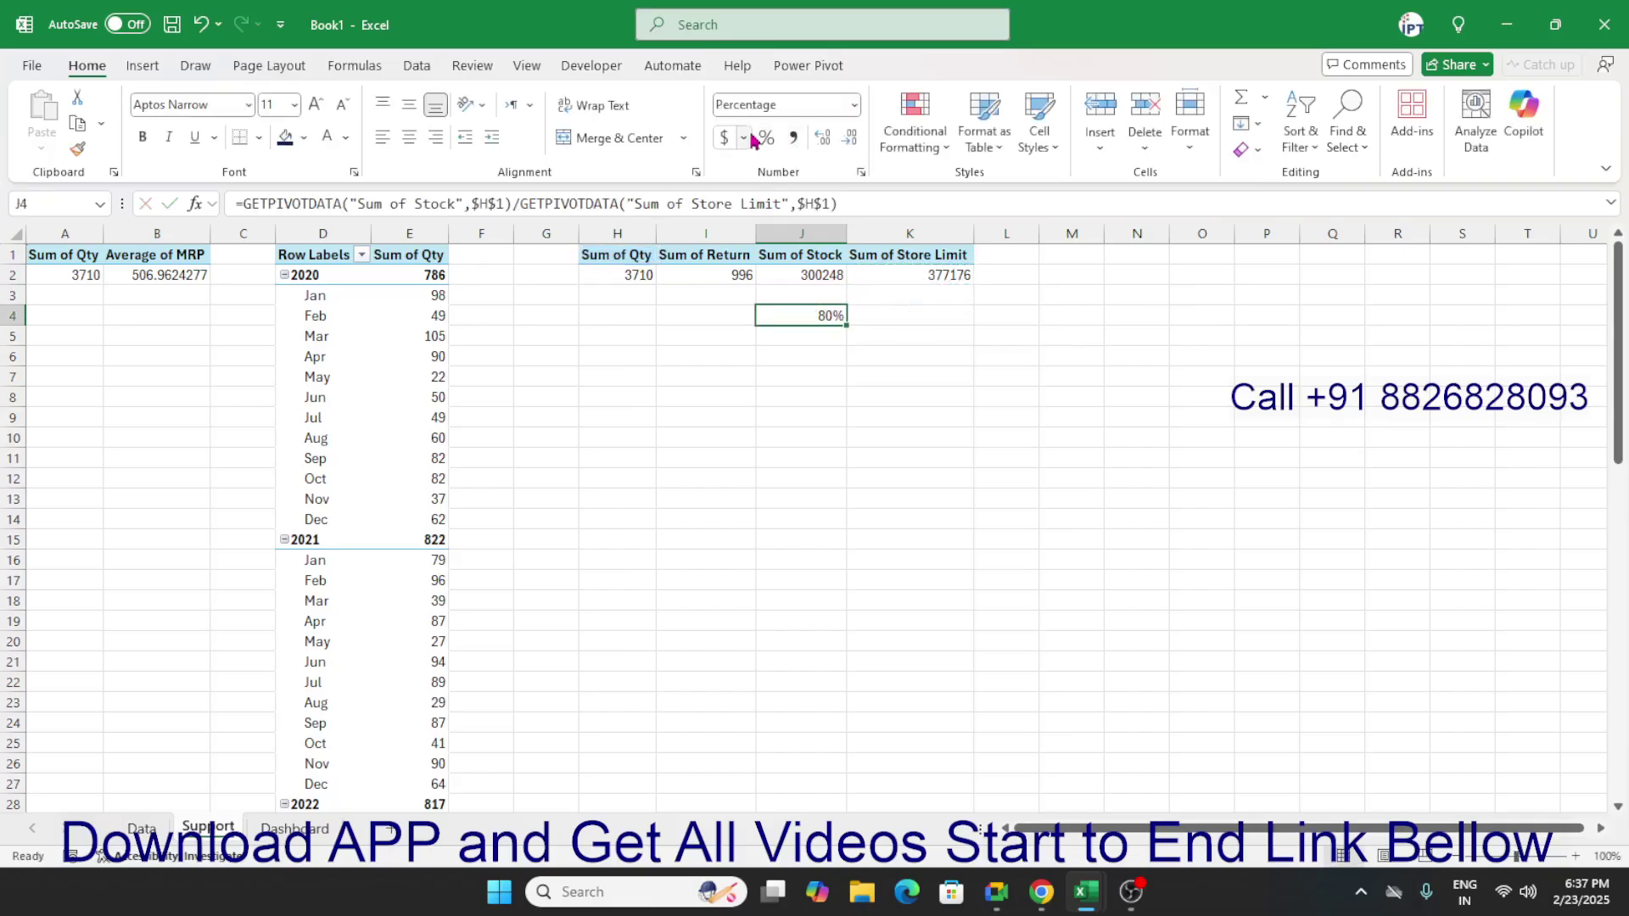
{"action": "left_click", "coordinate": [838, 376]}
{"action": "left_click", "coordinate": [823, 321]}
Step: Enter 100% in J5 below the stock percentage
{"action": "left_click", "coordinate": [828, 329]}
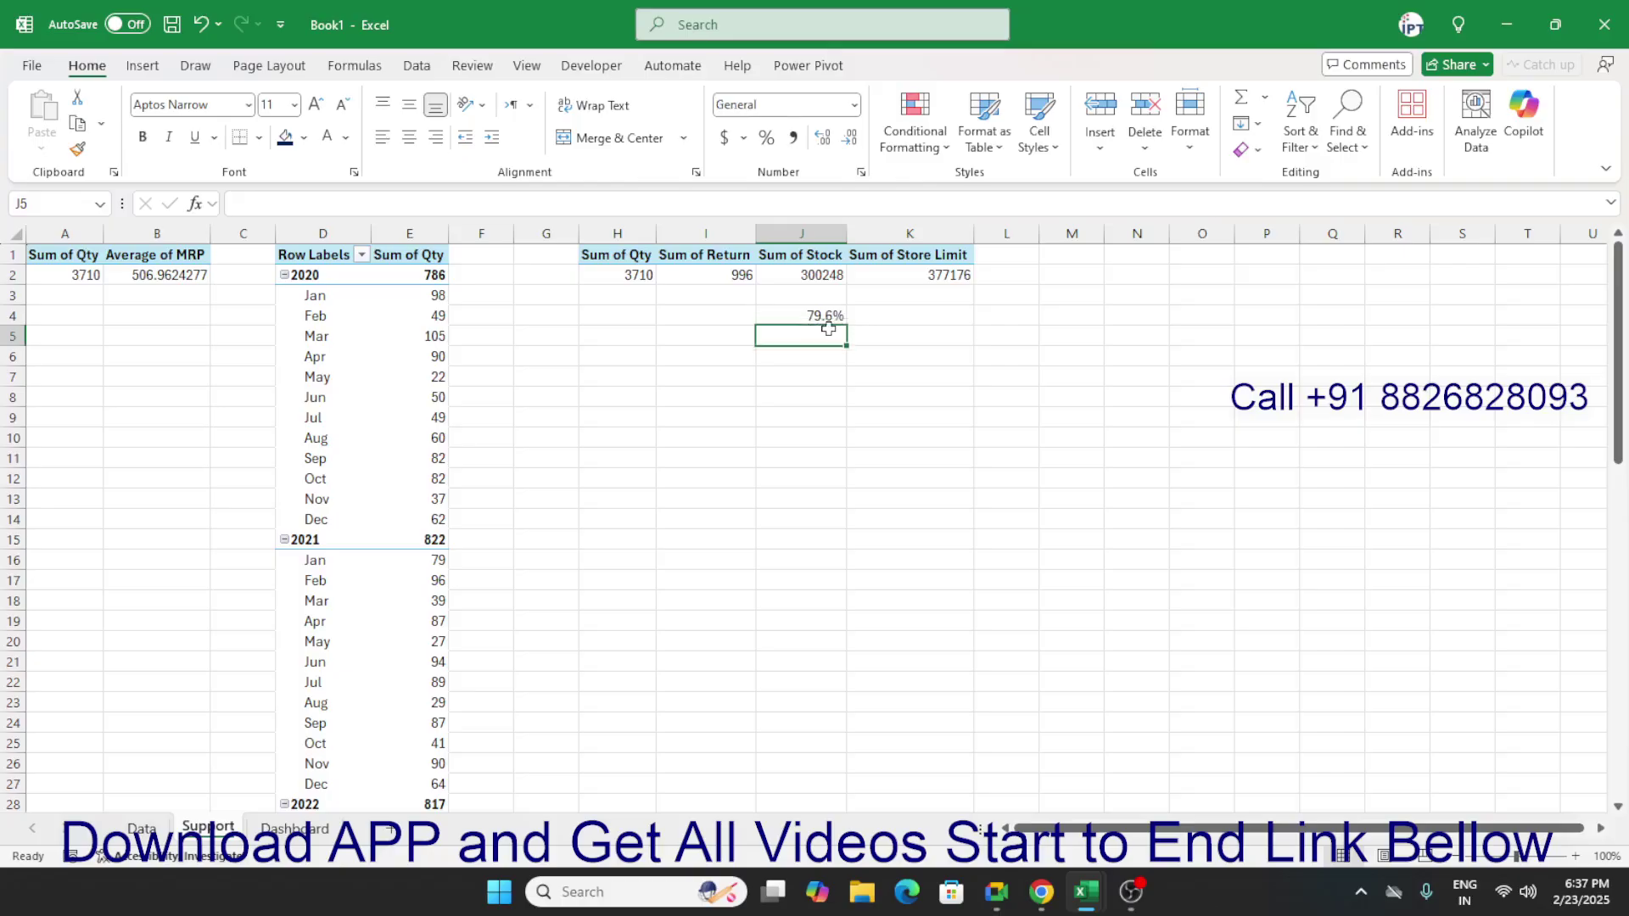
{"action": "type", "text": "100"}
{"action": "left_click", "coordinate": [830, 330]}
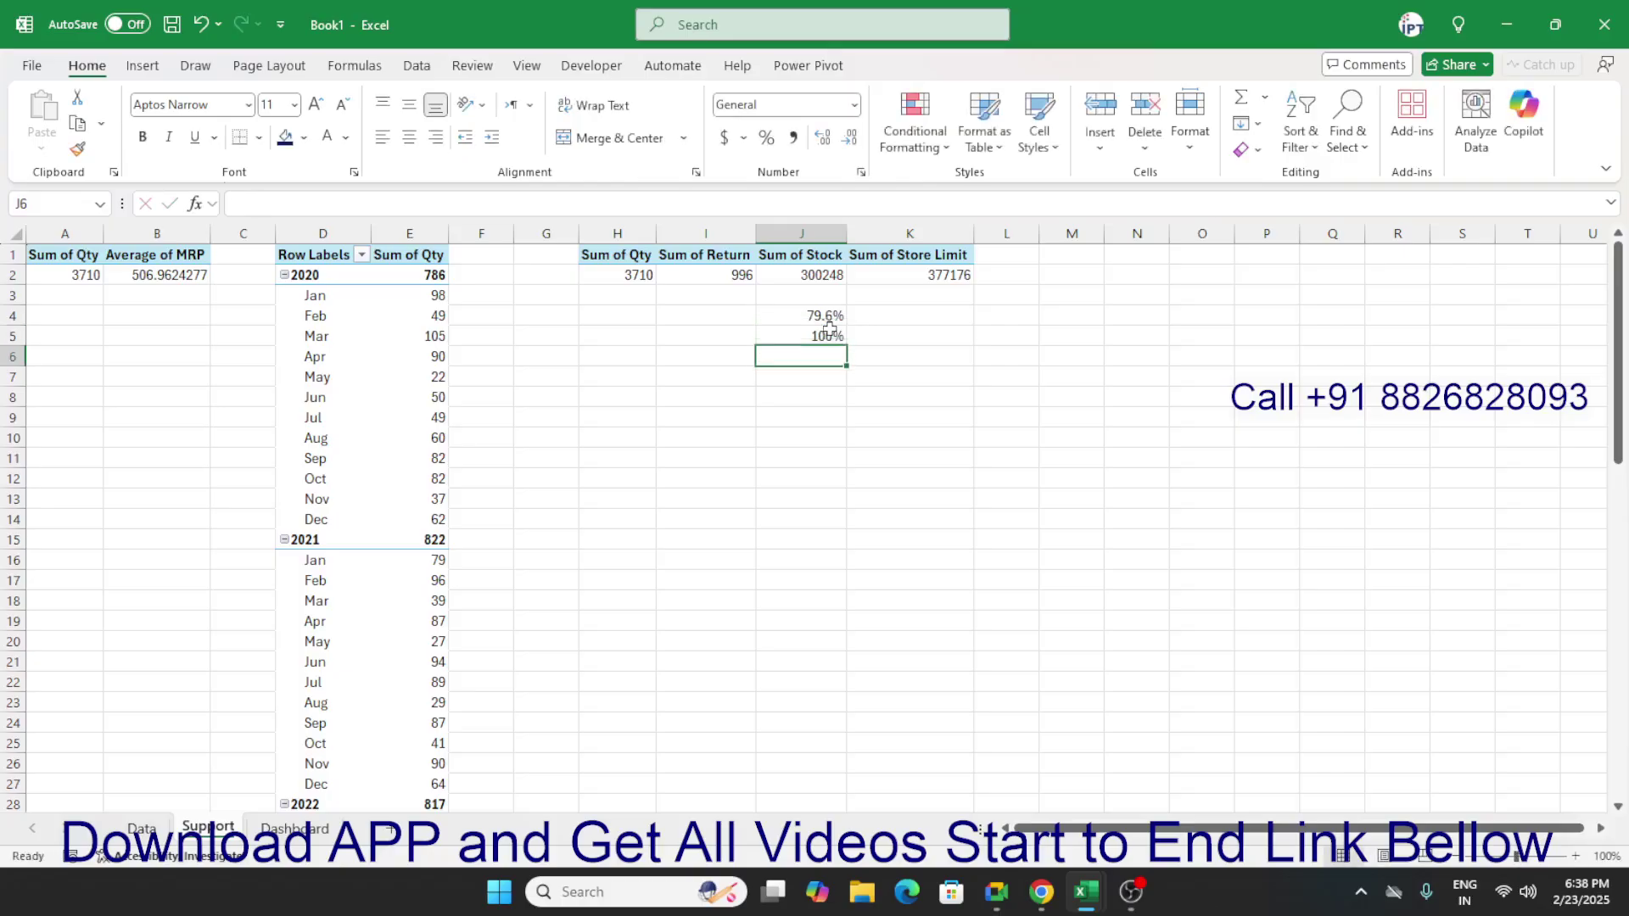
{"action": "key", "text": "shift+Up"}
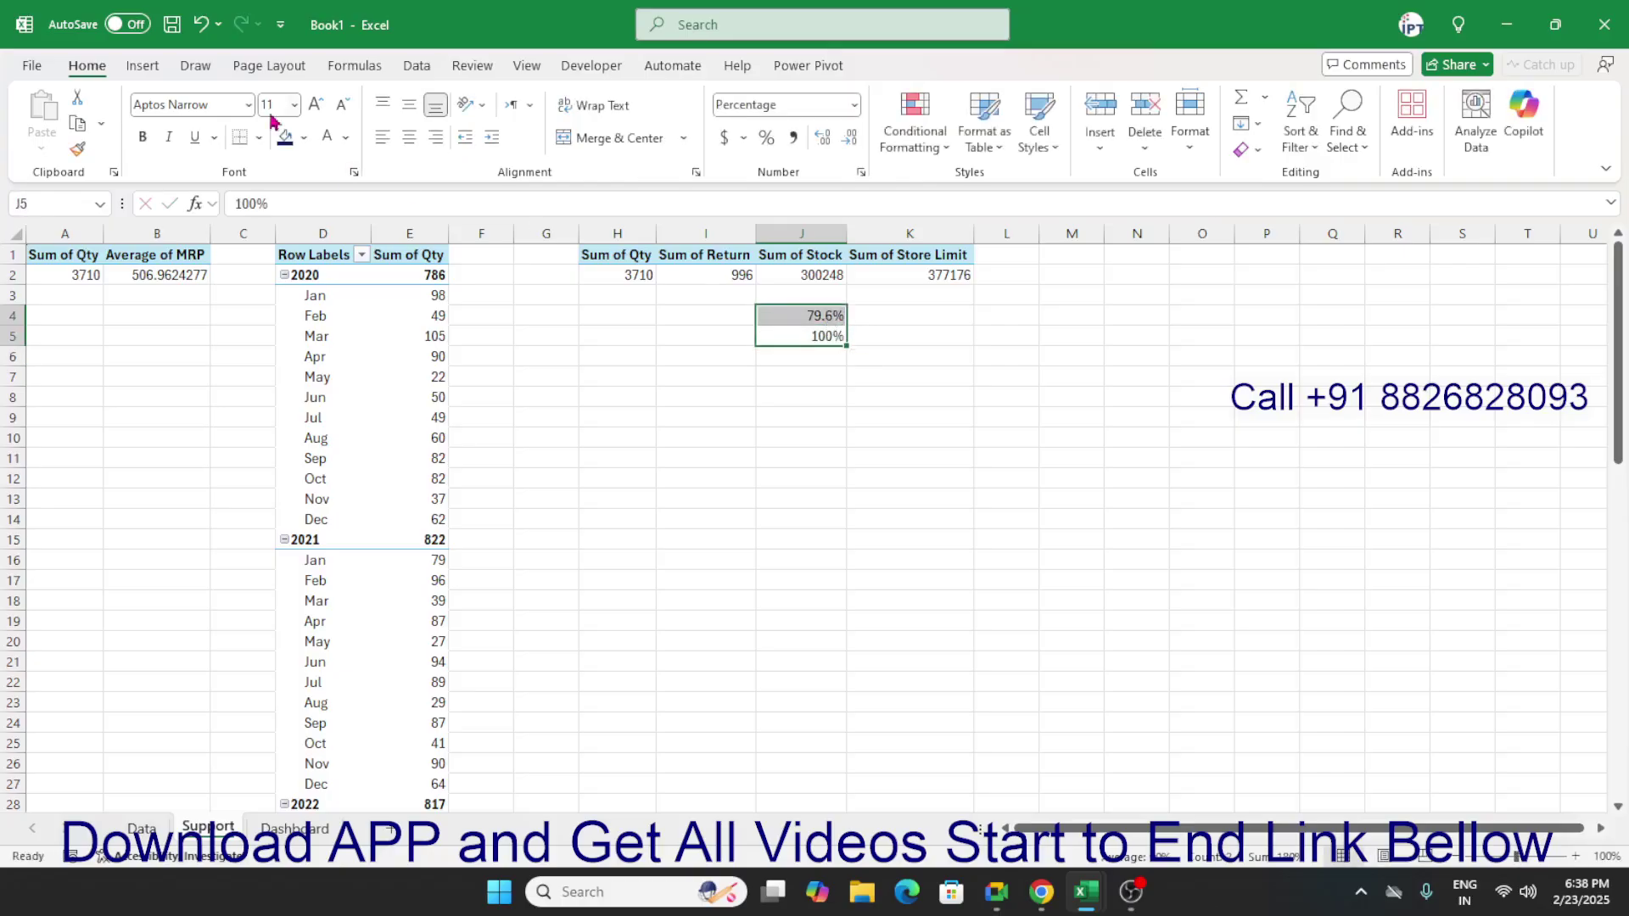
{"action": "left_click", "coordinate": [789, 357]}
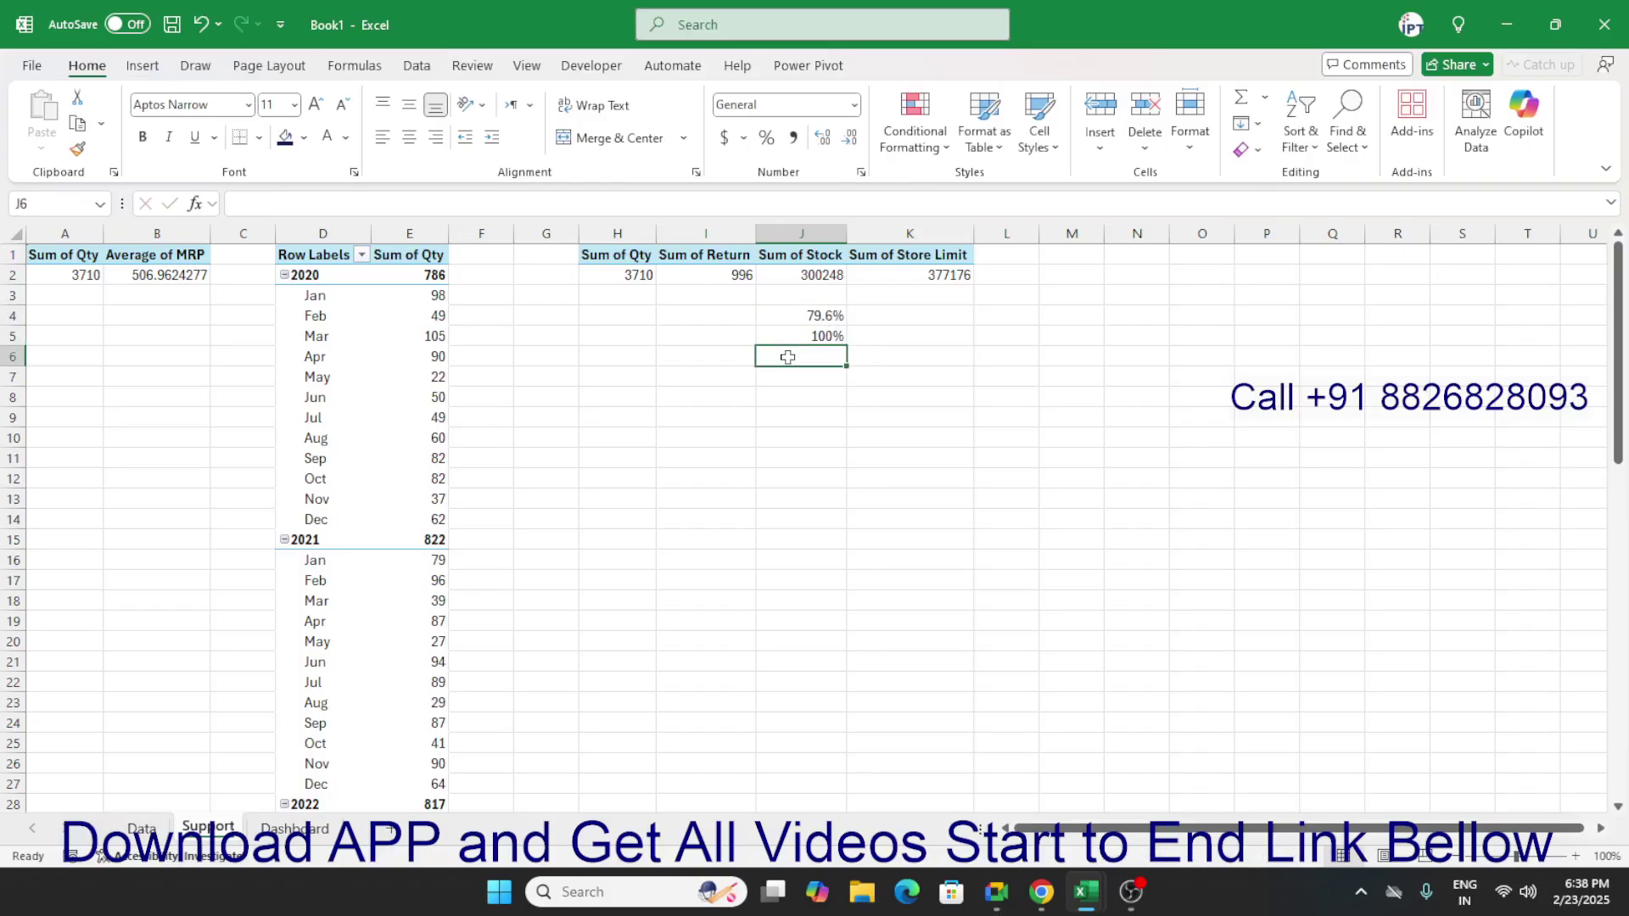
Step: Try the formula =J4-100% in J5 for the remaining percentage
{"action": "key", "text": "Up"}
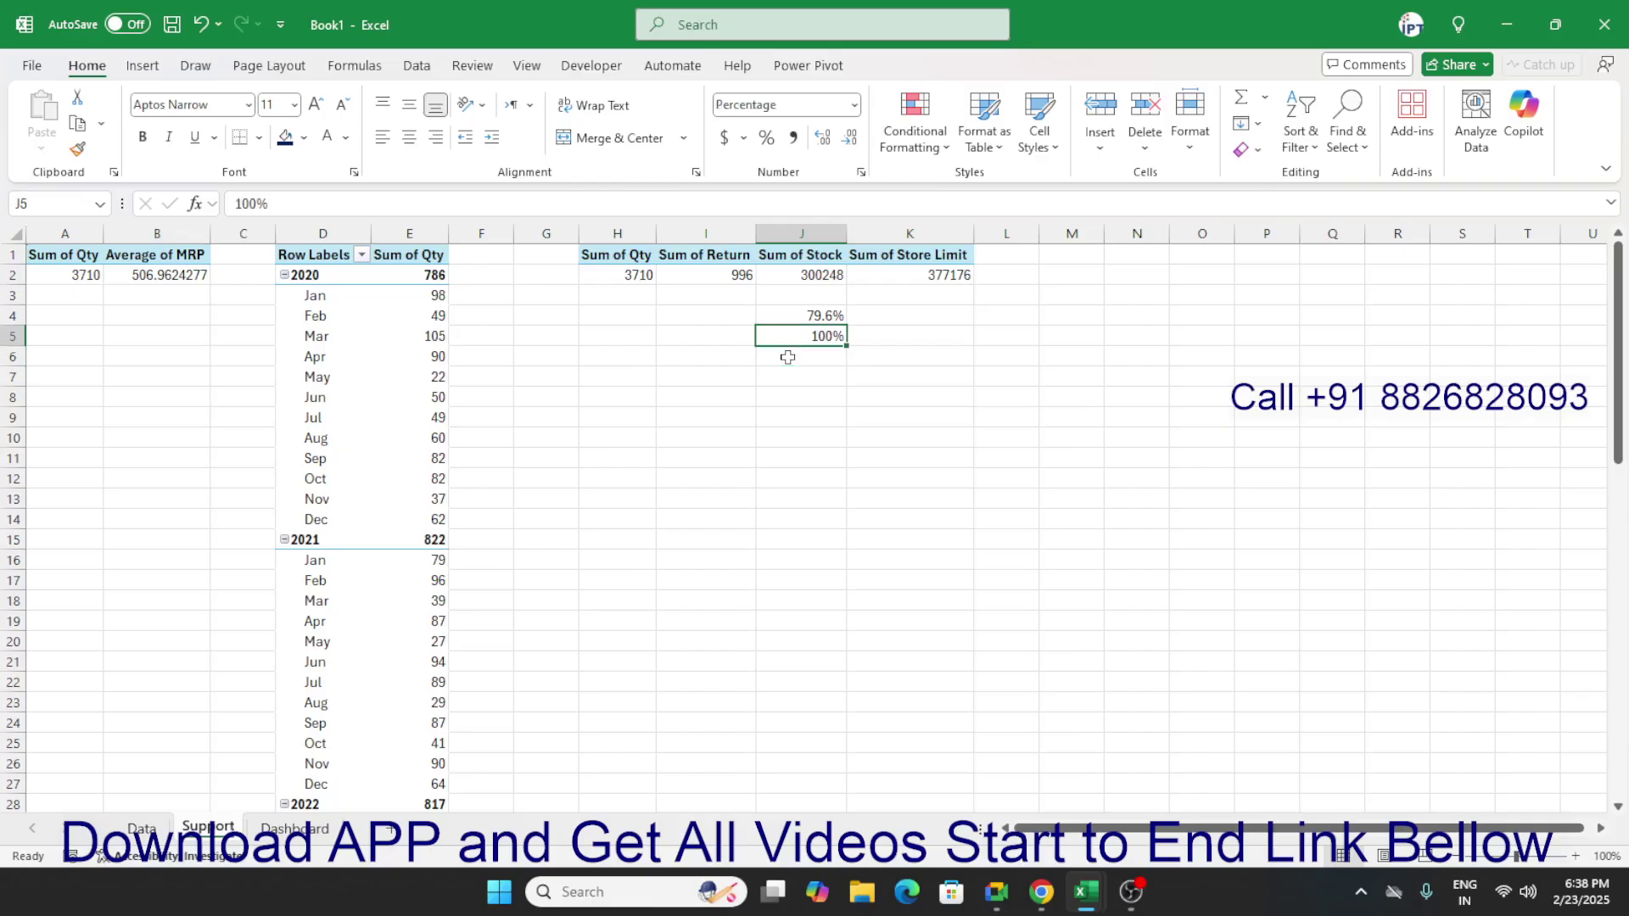
{"action": "type", "text": "=J4-"}
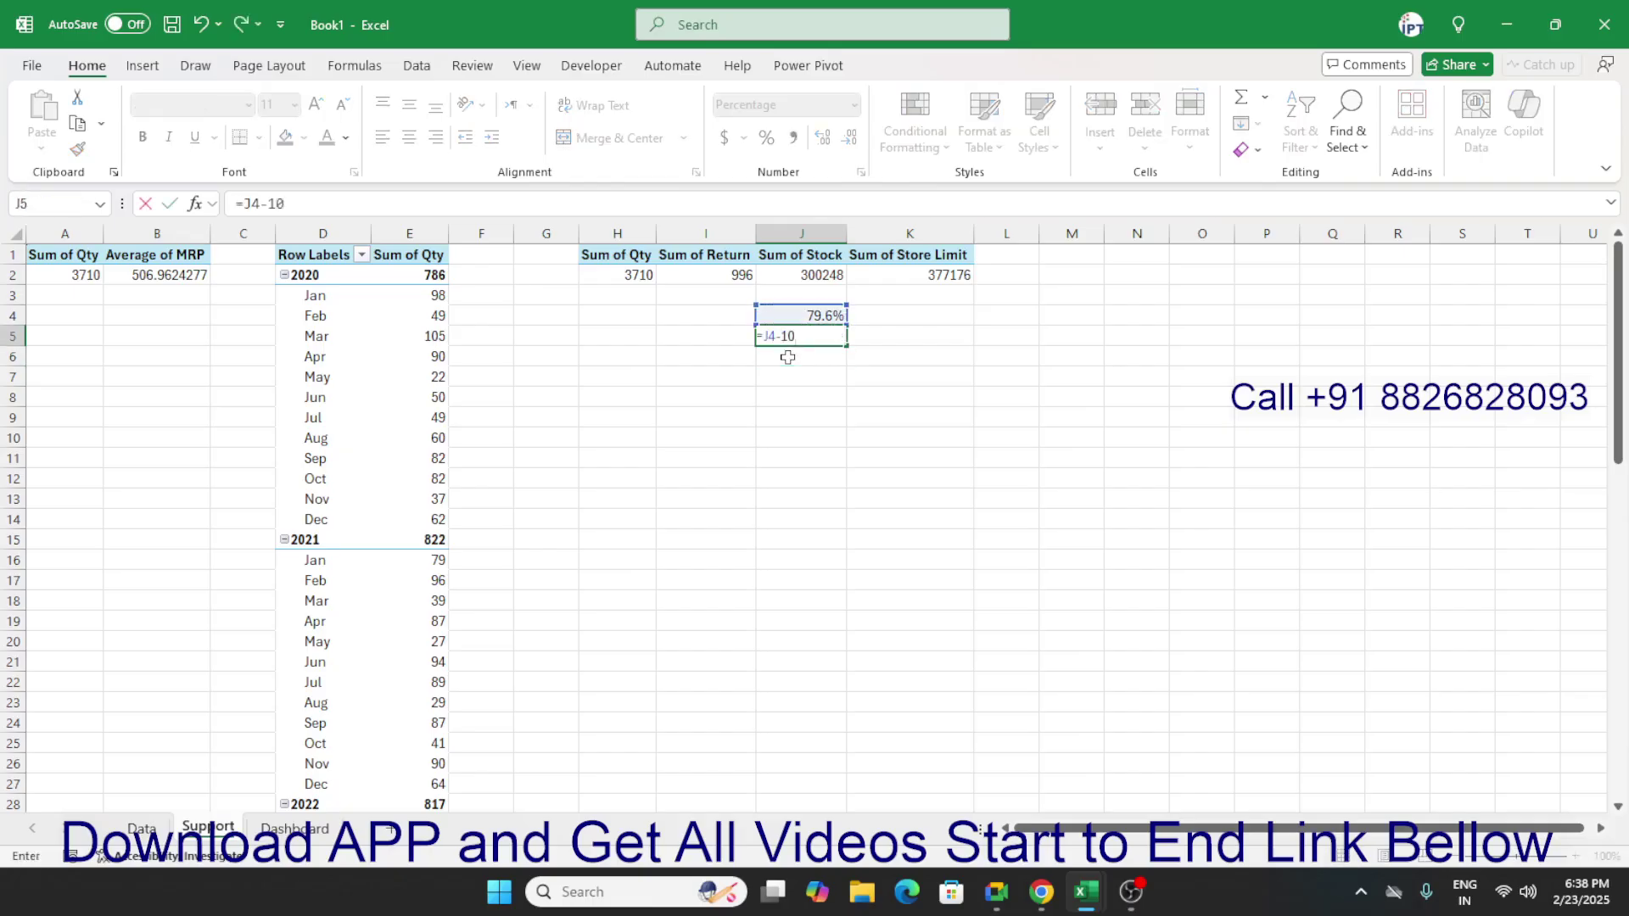
{"action": "key", "text": "Return"}
{"action": "type", "text": "1"}
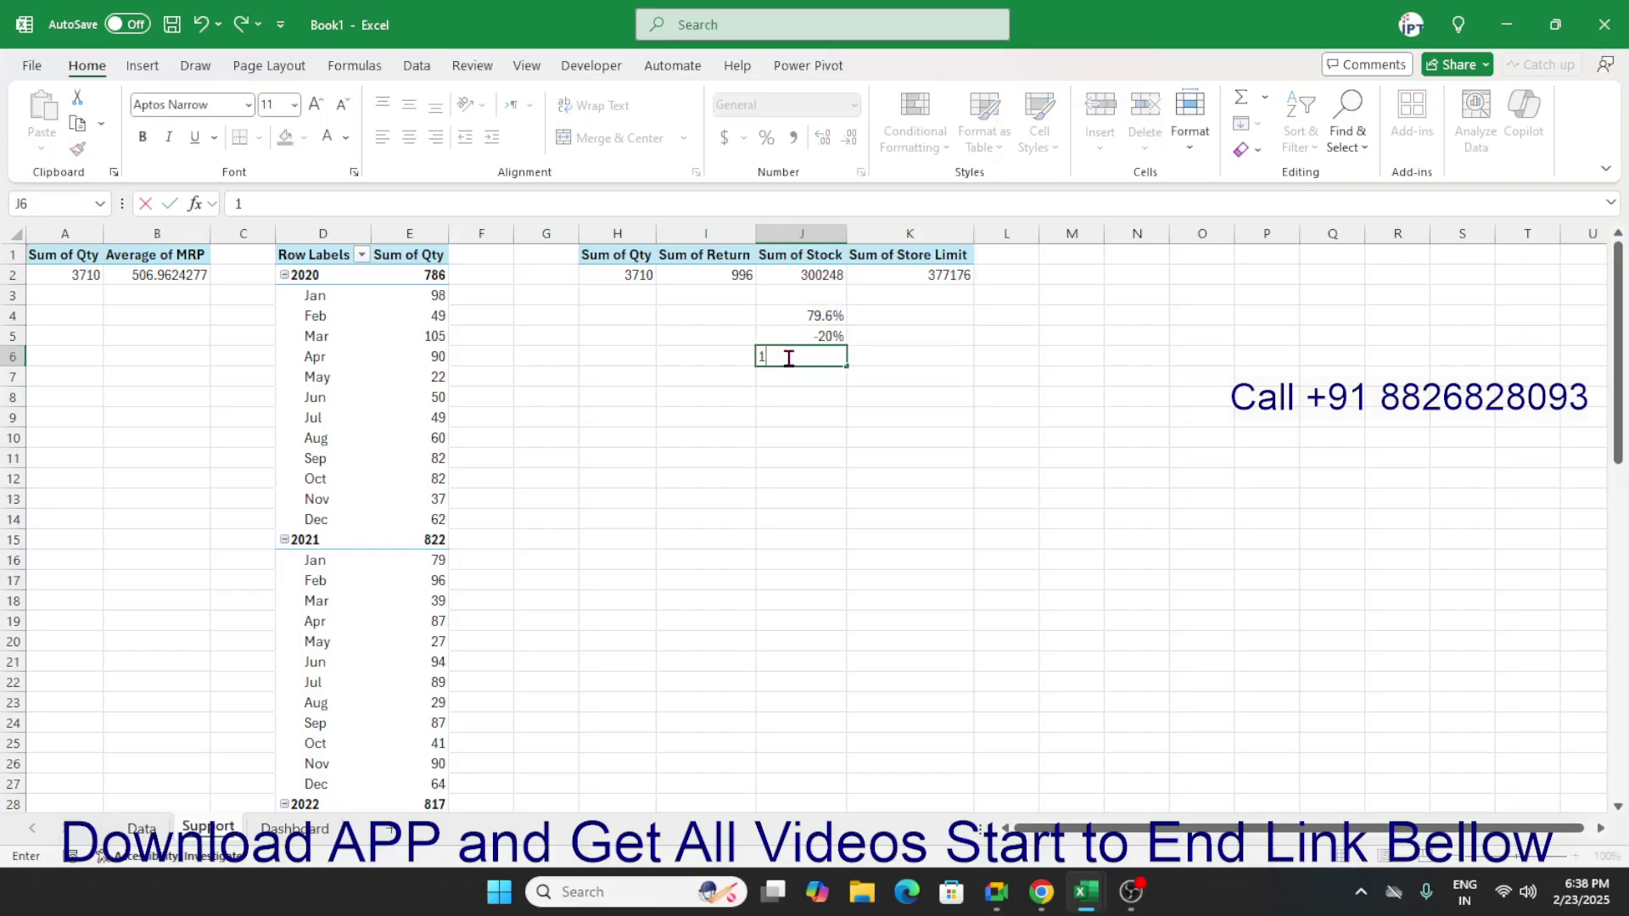
{"action": "key", "text": "Escape"}
{"action": "key", "text": "Up"}
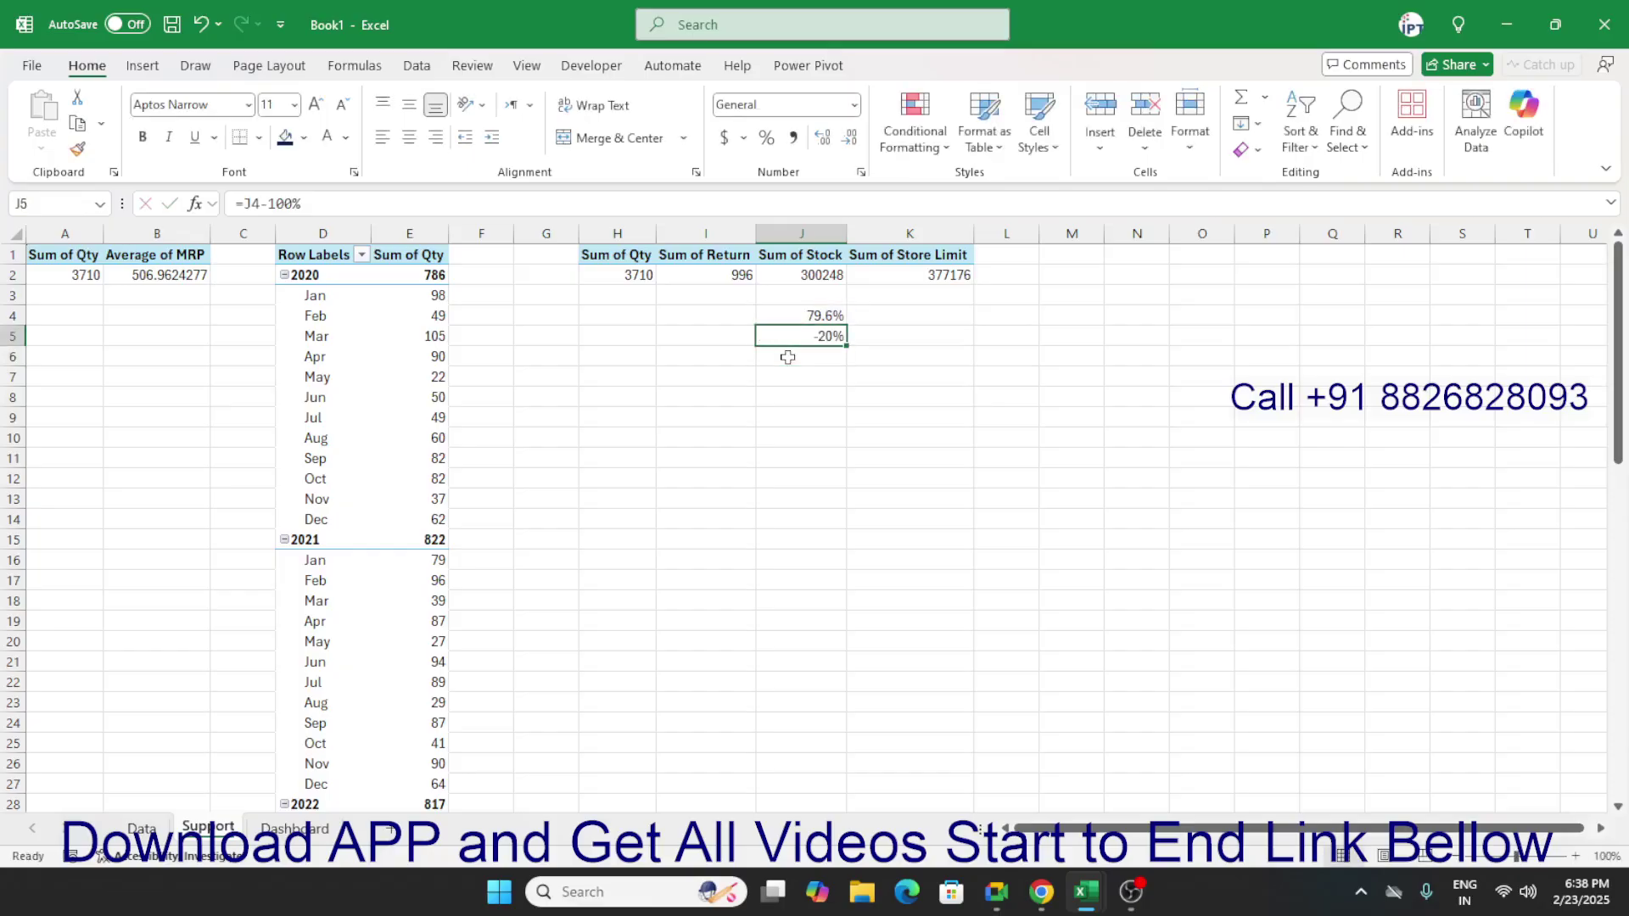
Step: Enter =100%-J4 in J5 for the remaining share and 100% in J6 below it
{"action": "type", "text": "=100"}
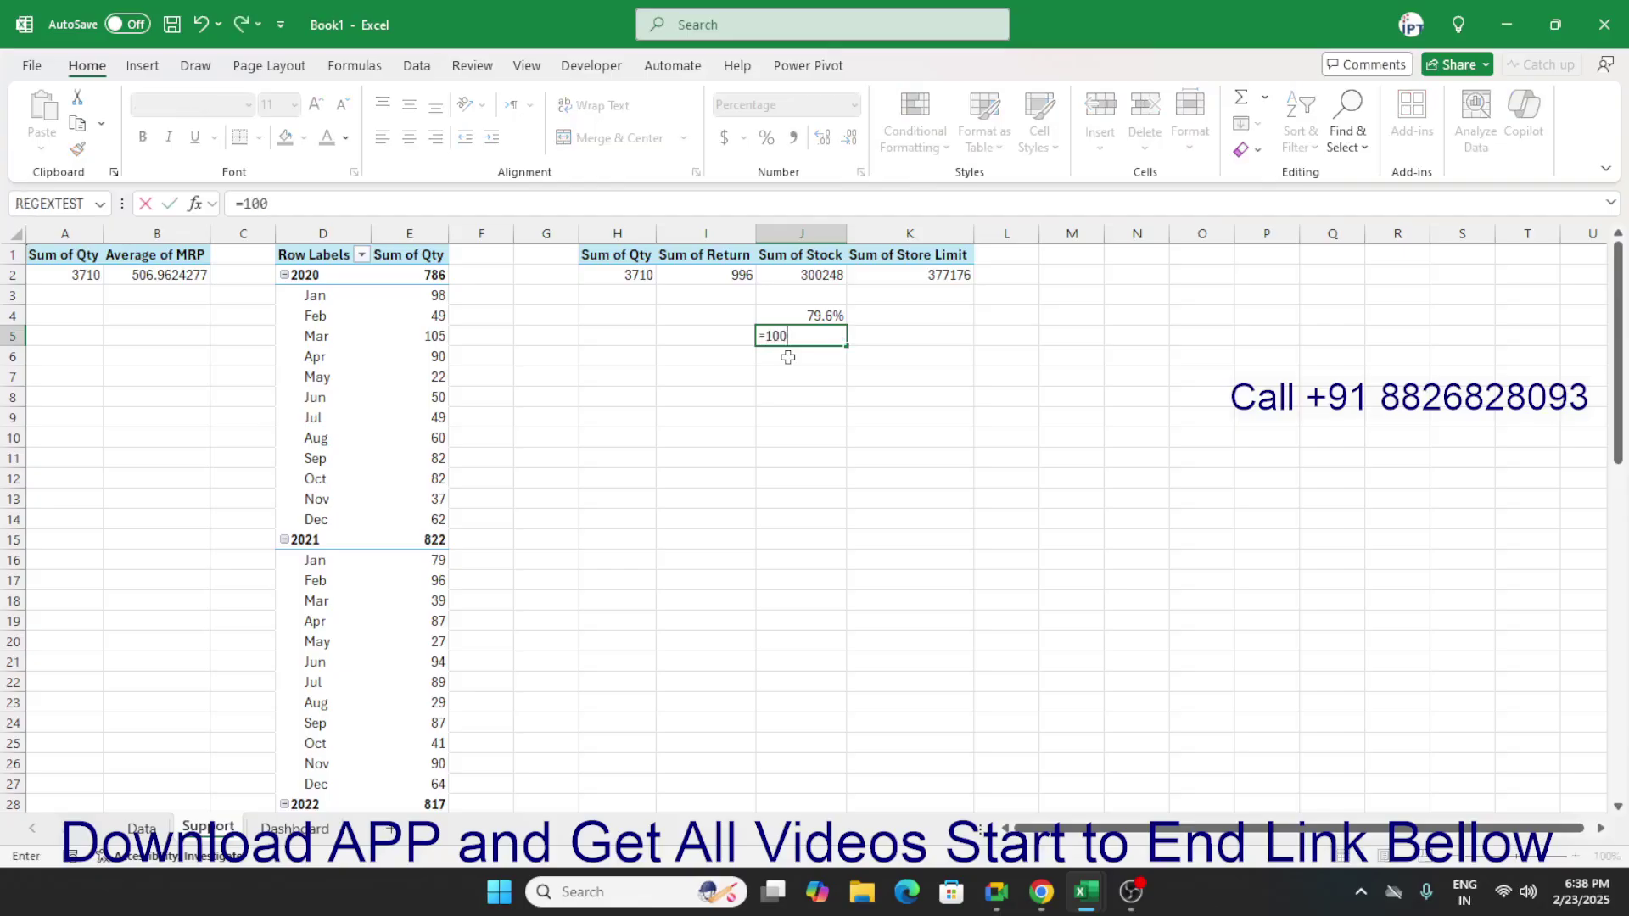
{"action": "type", "text": "%-"}
{"action": "key", "text": "Up"}
{"action": "key", "text": "Return"}
{"action": "type", "text": "100"}
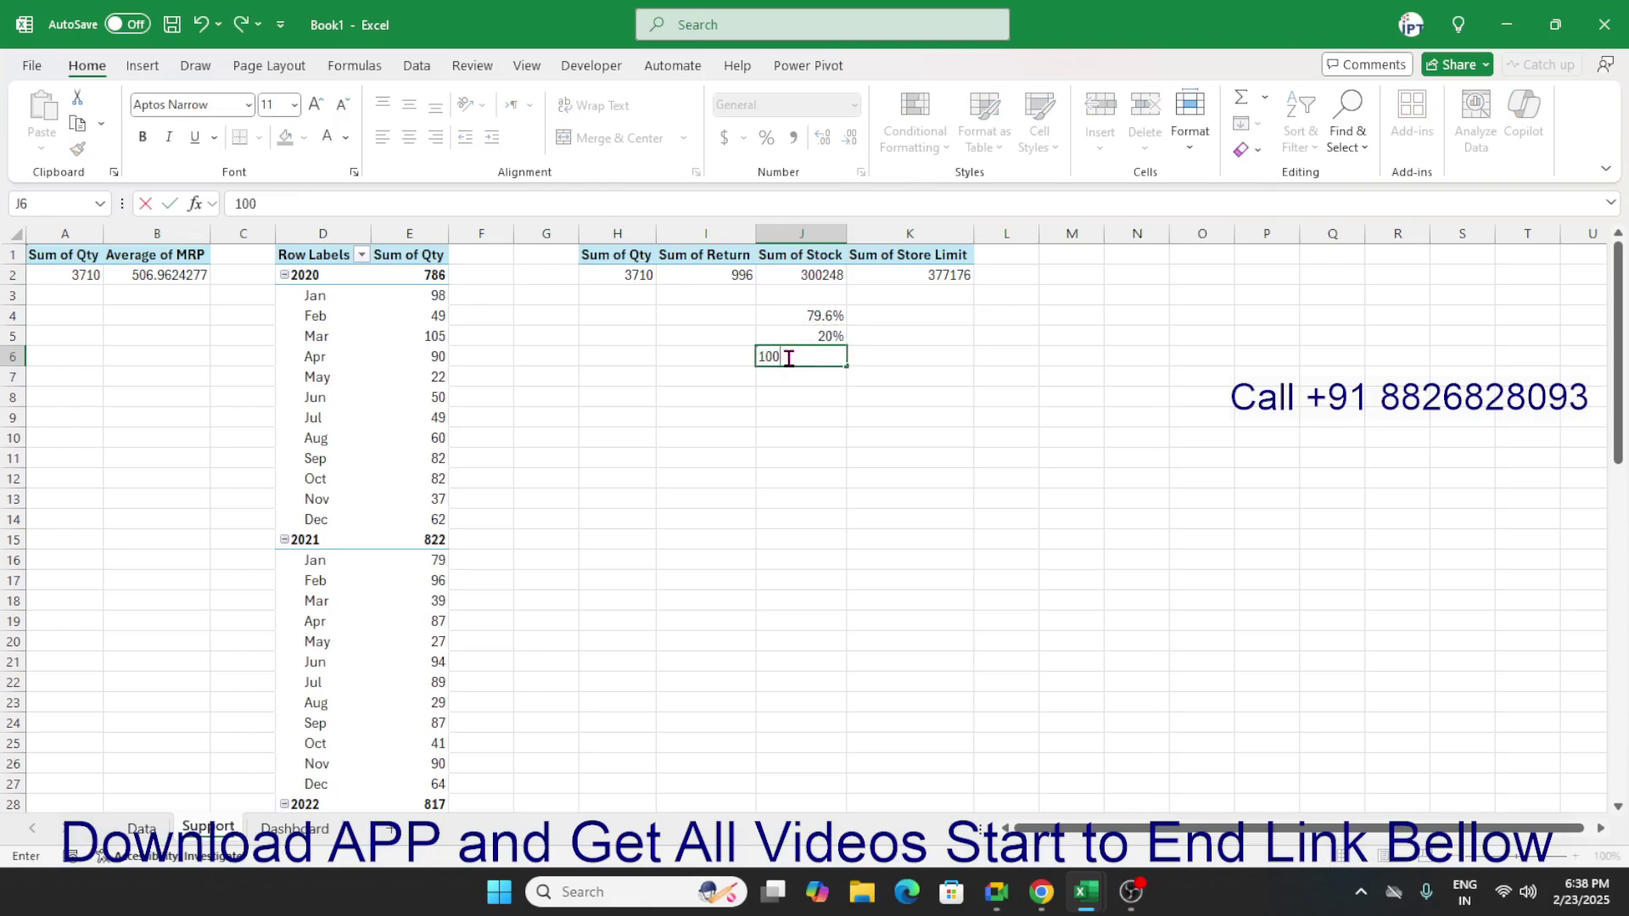
{"action": "type", "text": "%"}
{"action": "key", "text": "Return"}
Step: Insert a 2-D pie chart based on the three percentages in J4:J6
{"action": "key", "text": "Up"}
{"action": "key", "text": "Up"}
{"action": "key", "text": "shift+Up"}
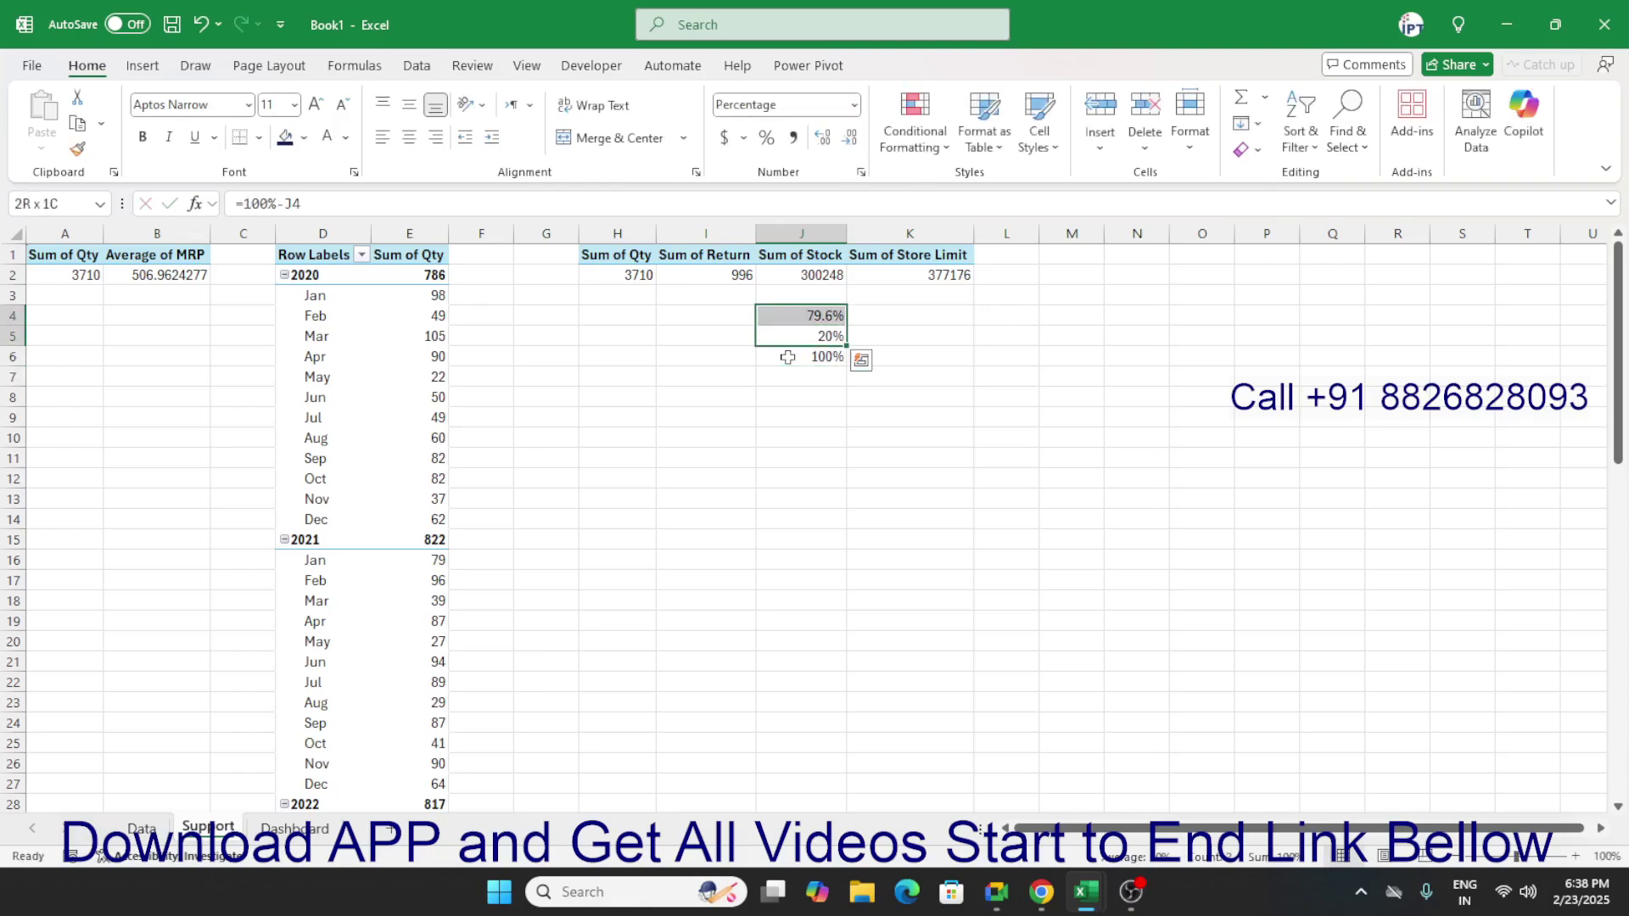
{"action": "key", "text": "Down"}
{"action": "key", "text": "Up"}
{"action": "key", "text": "shift+Up"}
{"action": "key", "text": "Down"}
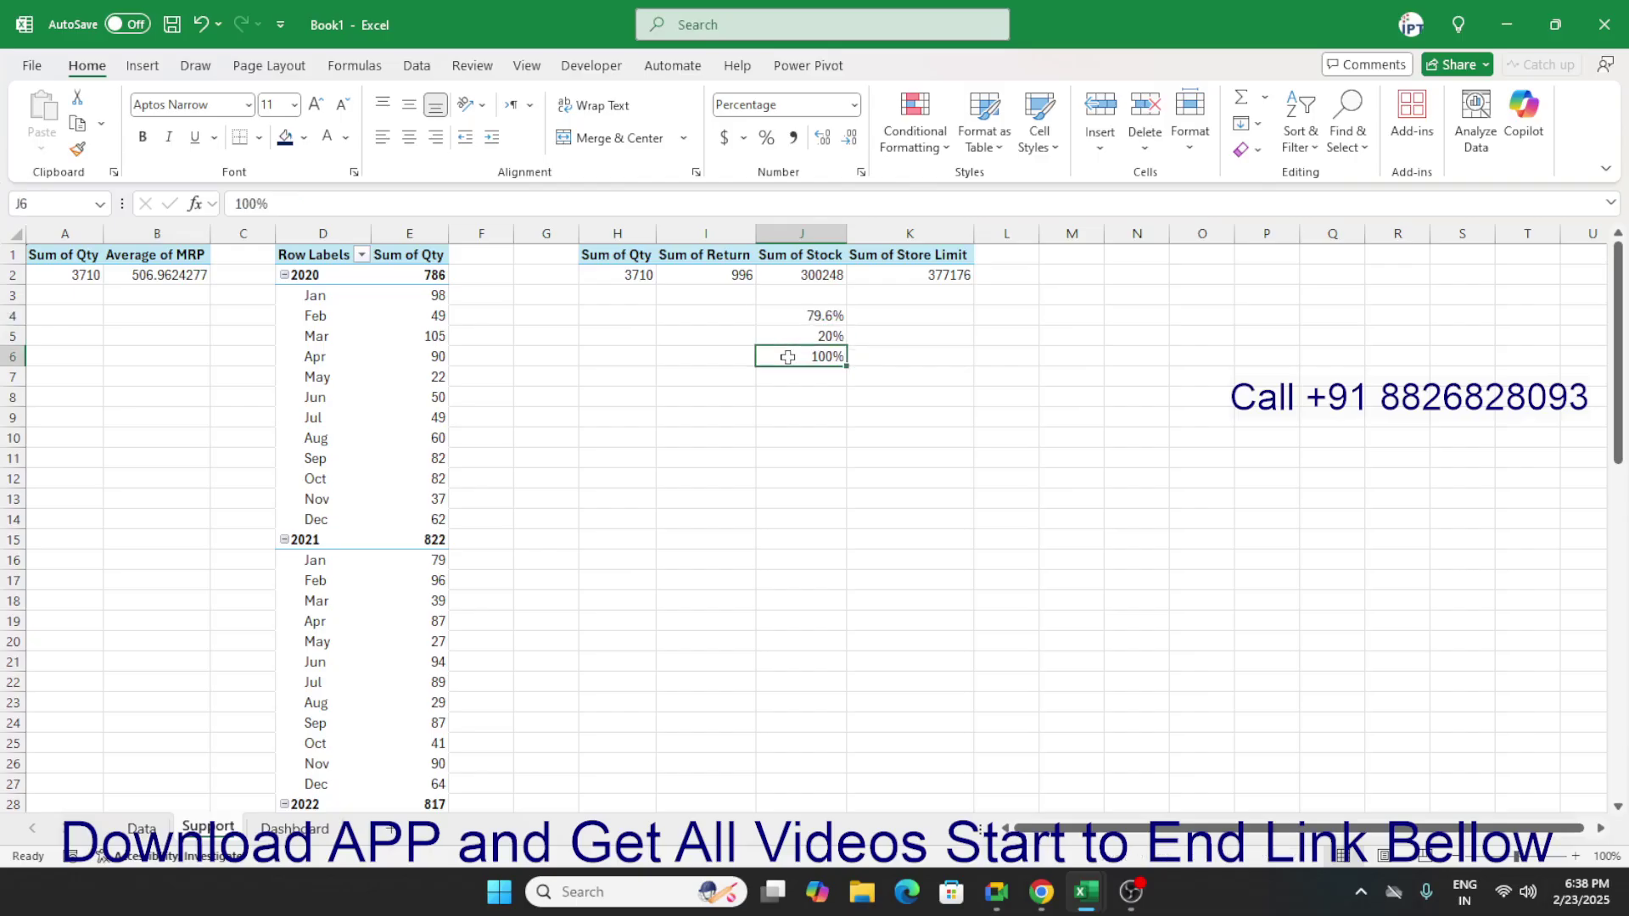
{"action": "key", "text": "shift+Up"}
{"action": "key", "text": "shift+Up"}
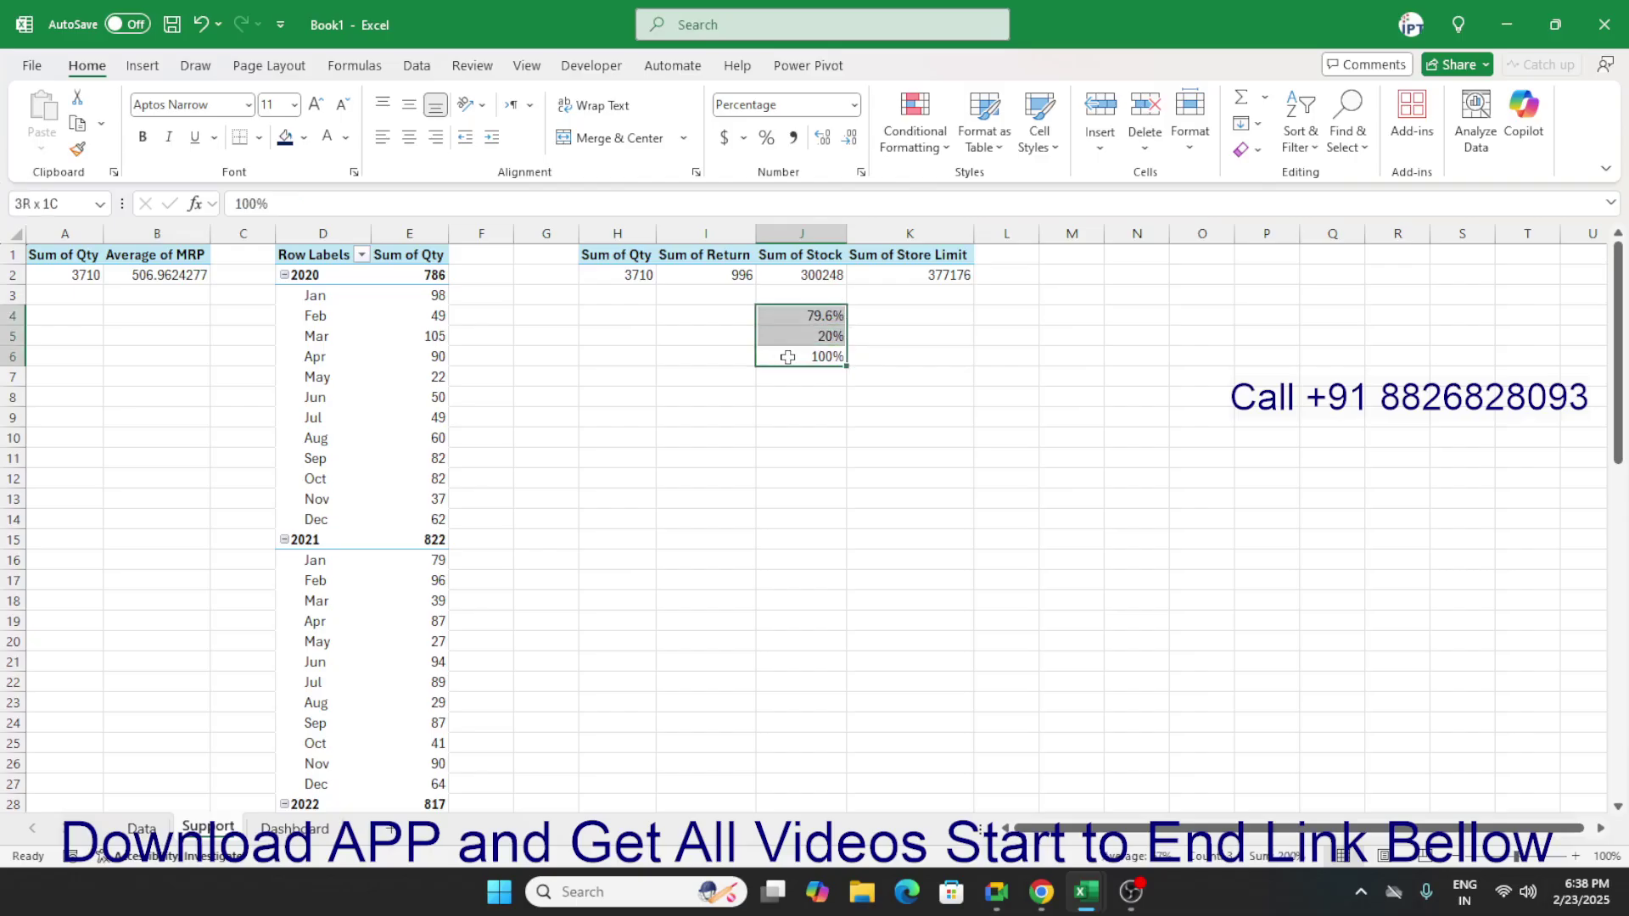
{"action": "left_click", "coordinate": [152, 73]}
{"action": "left_click", "coordinate": [691, 153]}
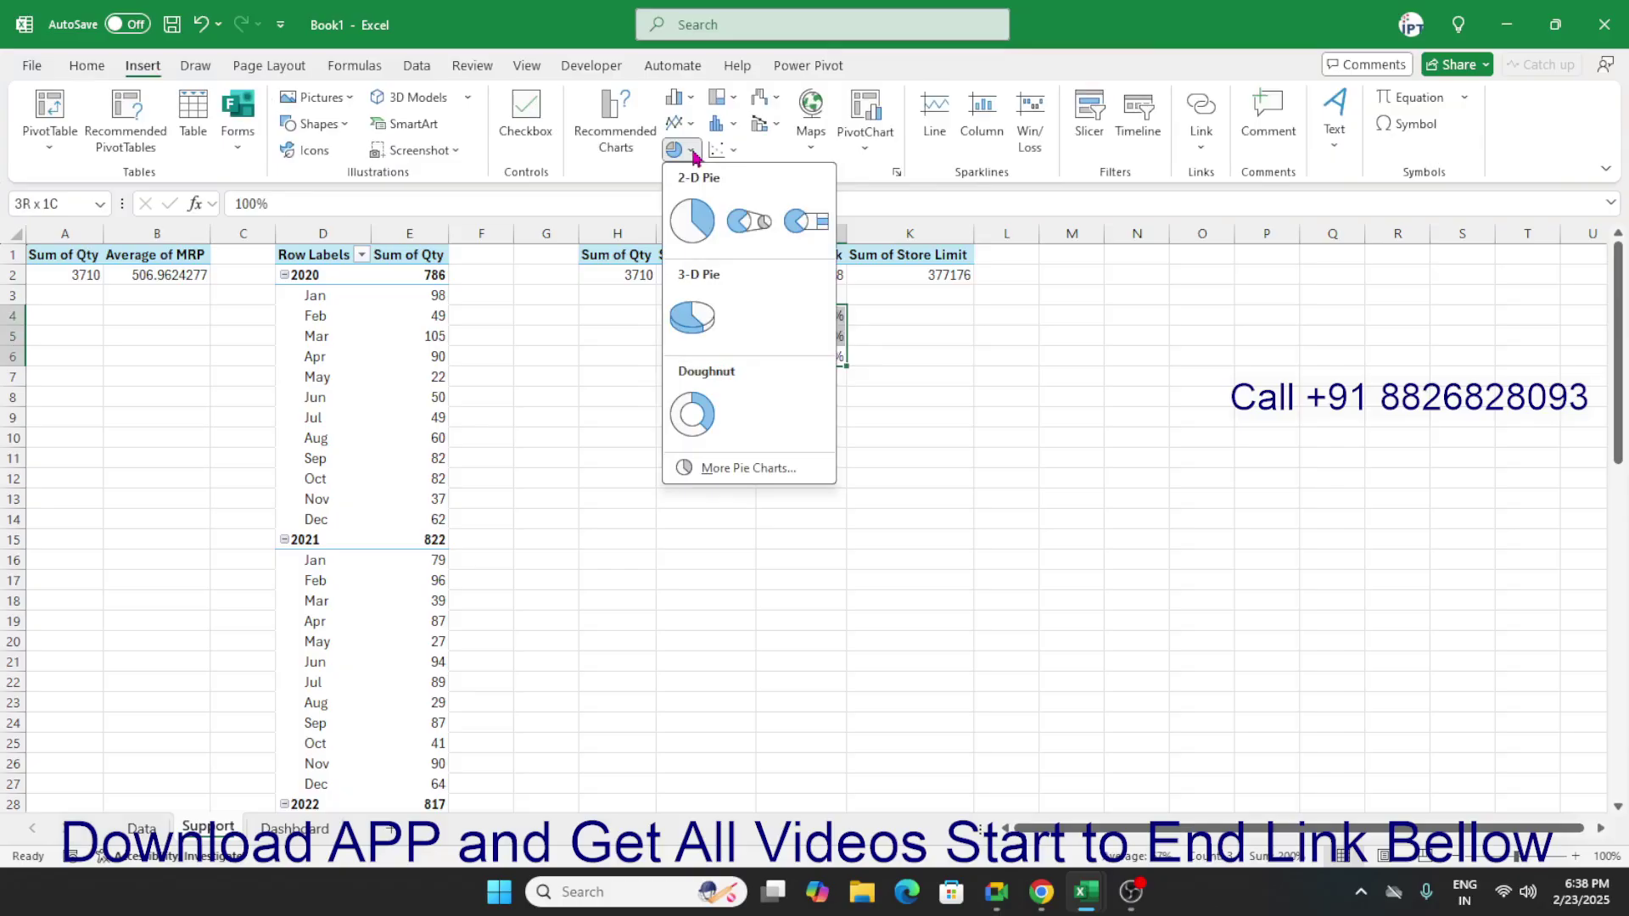
{"action": "left_click", "coordinate": [692, 222]}
{"action": "left_click", "coordinate": [1196, 659]}
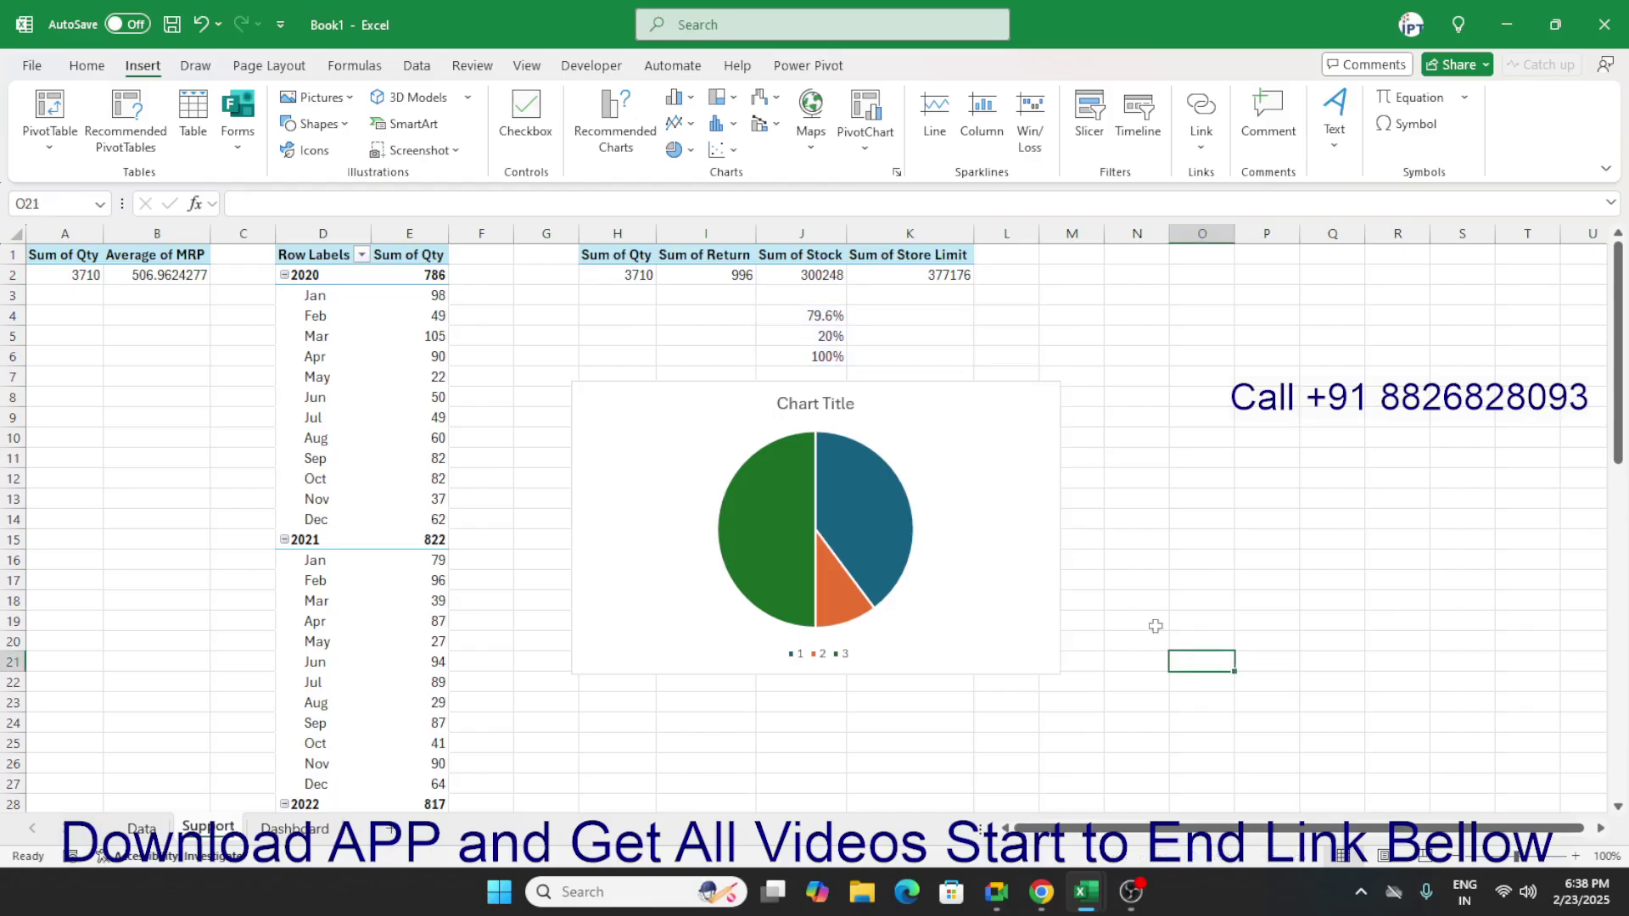
Step: Set the pie chart's angle of first slice to 270°
{"action": "left_click", "coordinate": [967, 494]}
{"action": "right_click", "coordinate": [875, 501]}
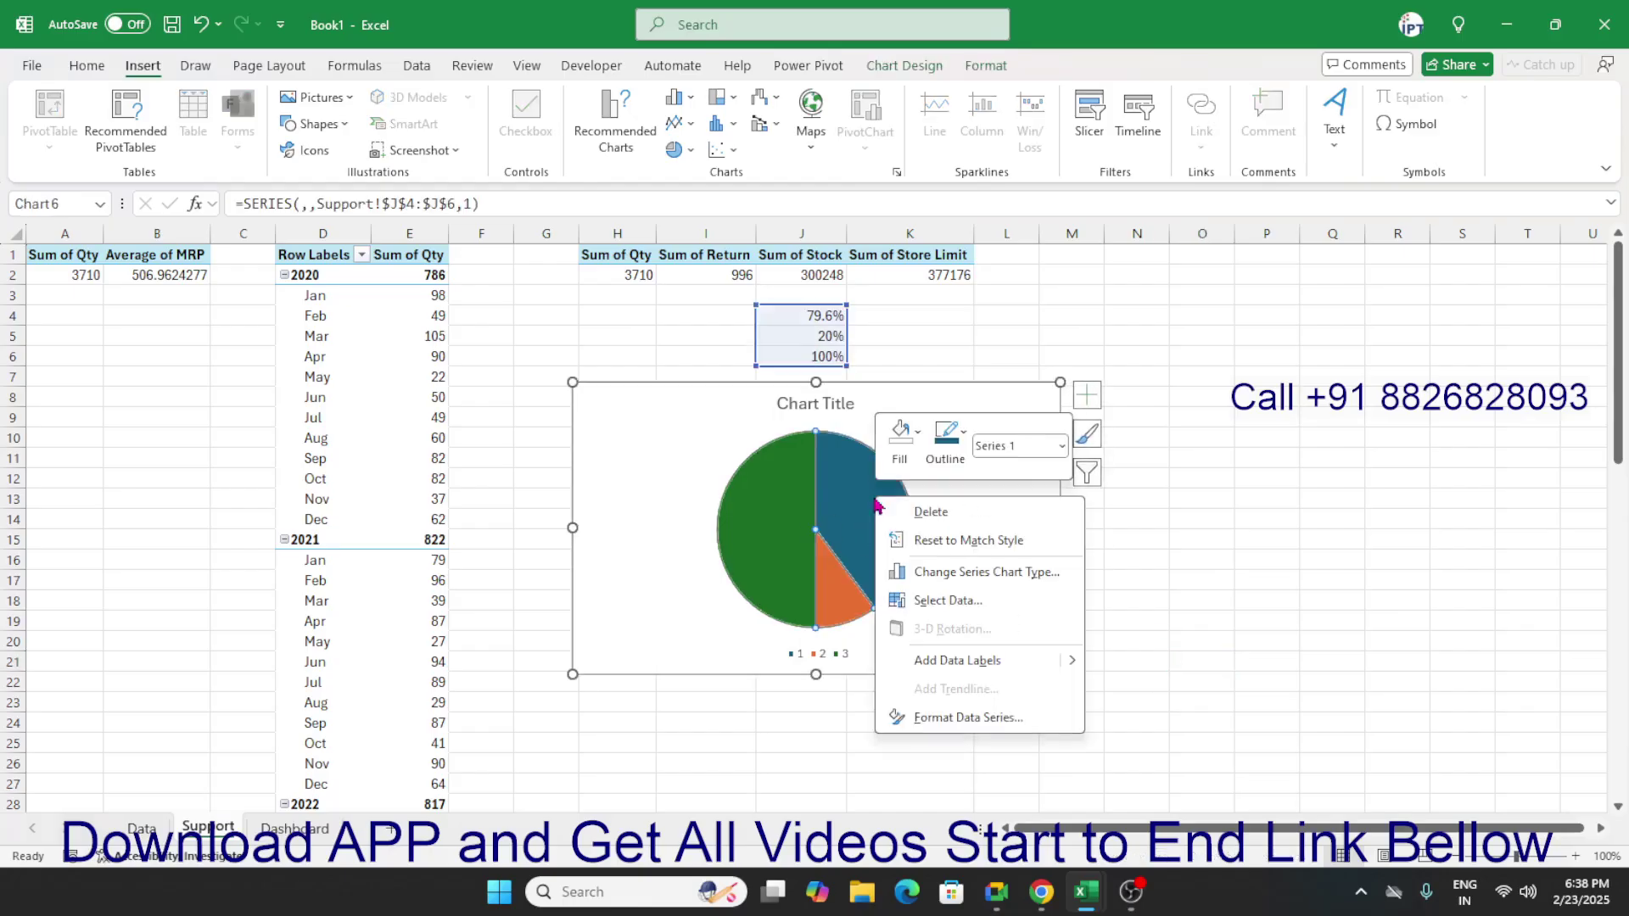
{"action": "left_click", "coordinate": [973, 717]}
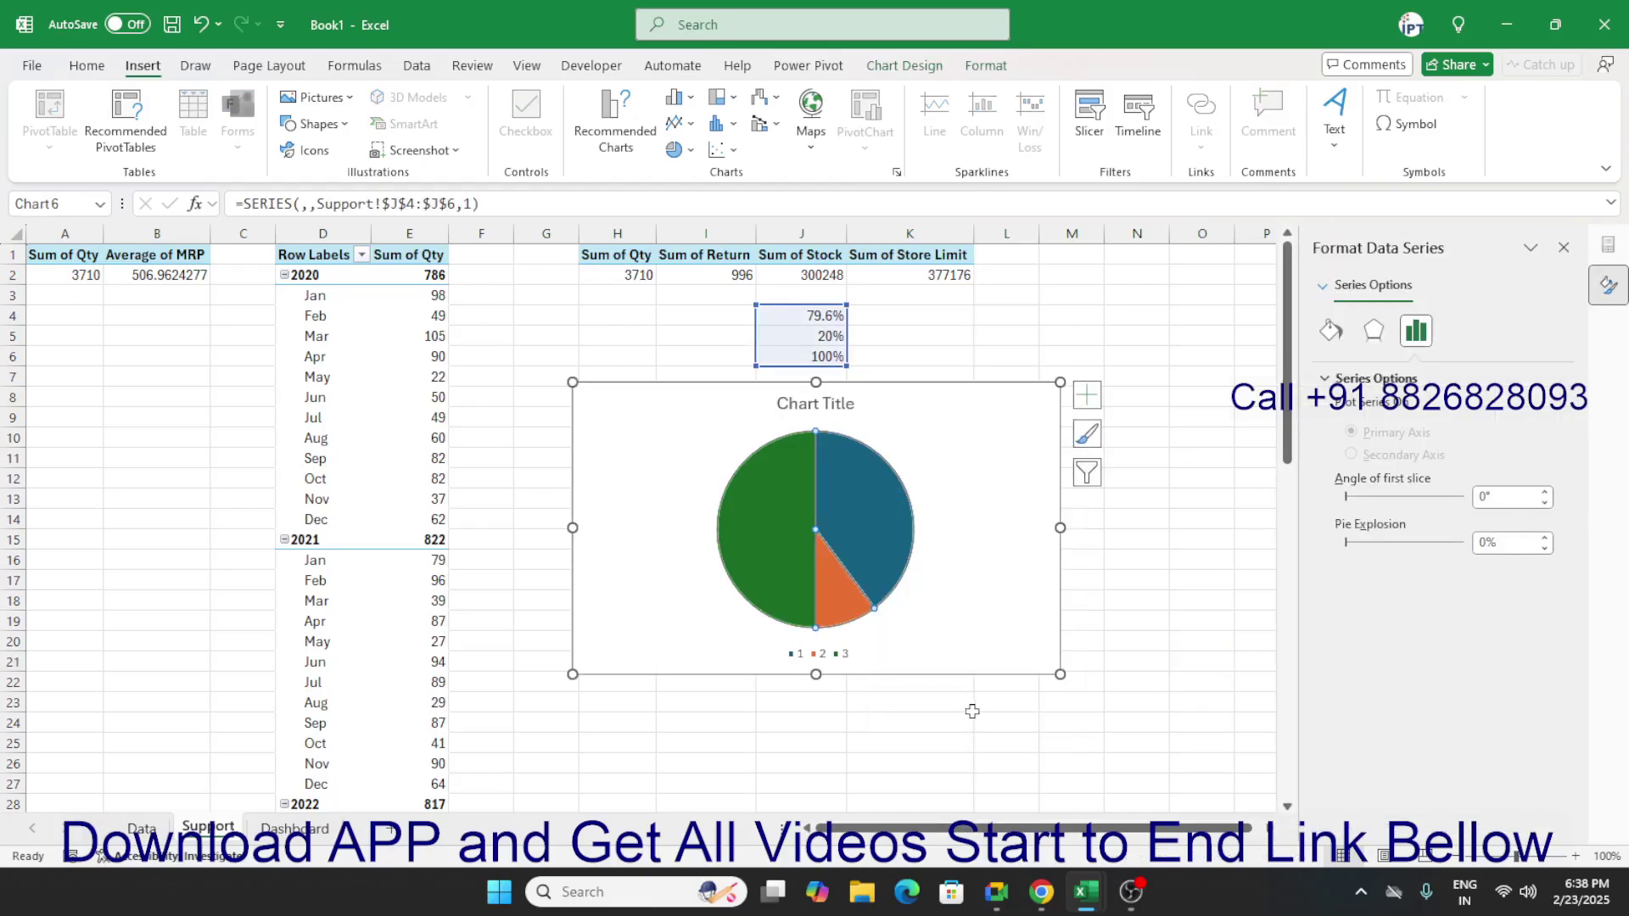
{"action": "left_click_drag", "start_coordinate": [1527, 498], "coordinate": [1440, 508]}
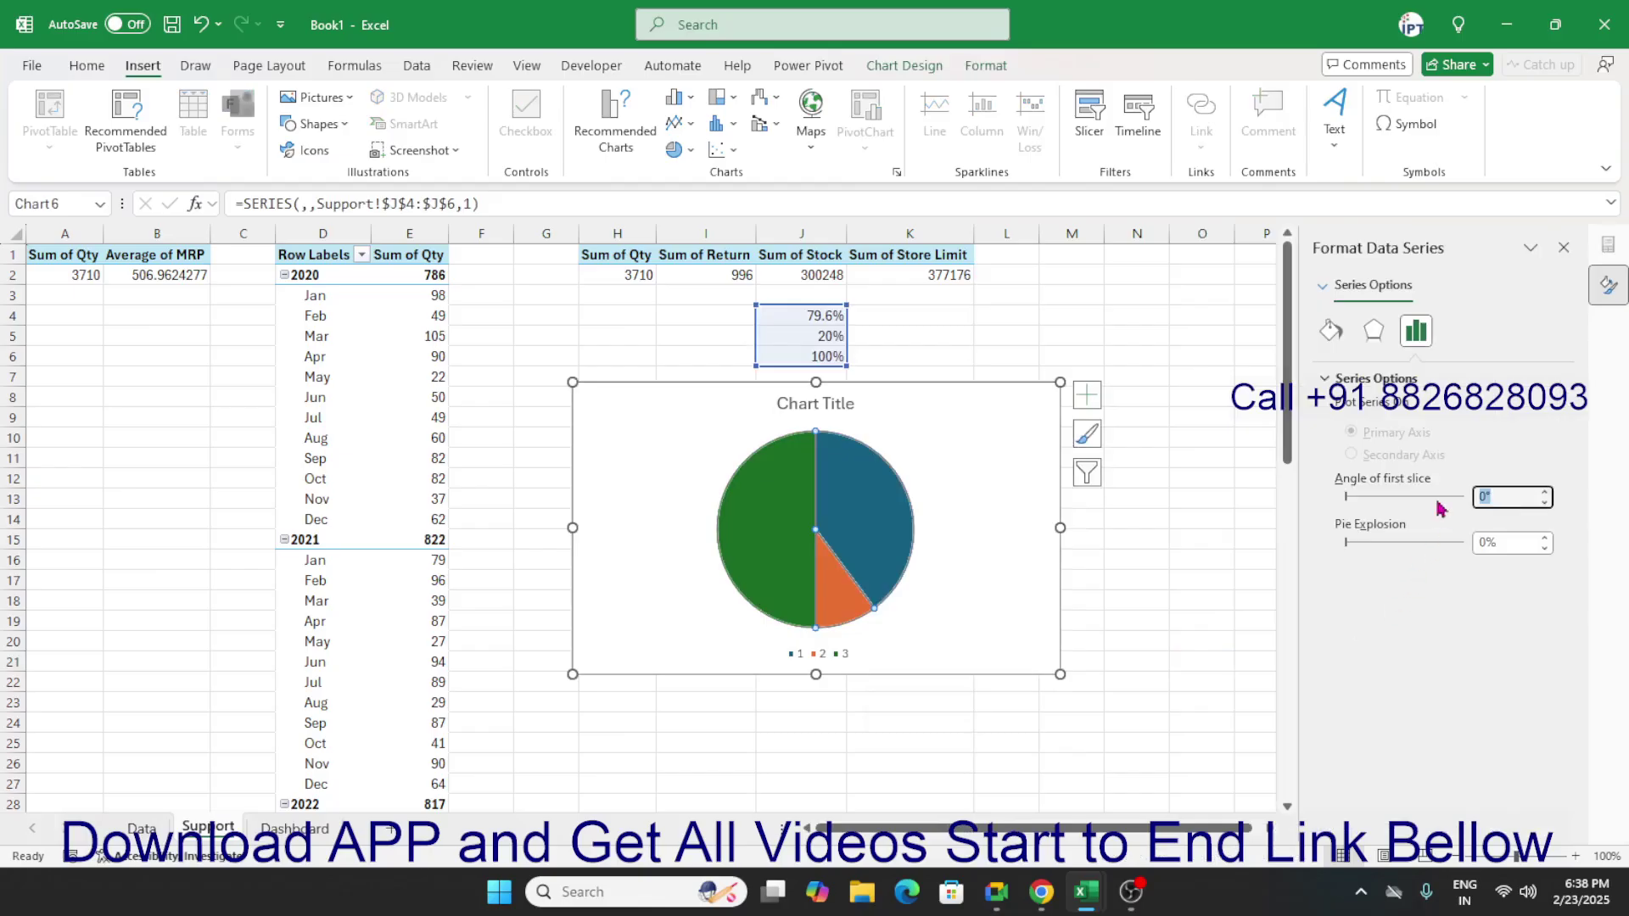
{"action": "type", "text": "270"}
{"action": "key", "text": "Return"}
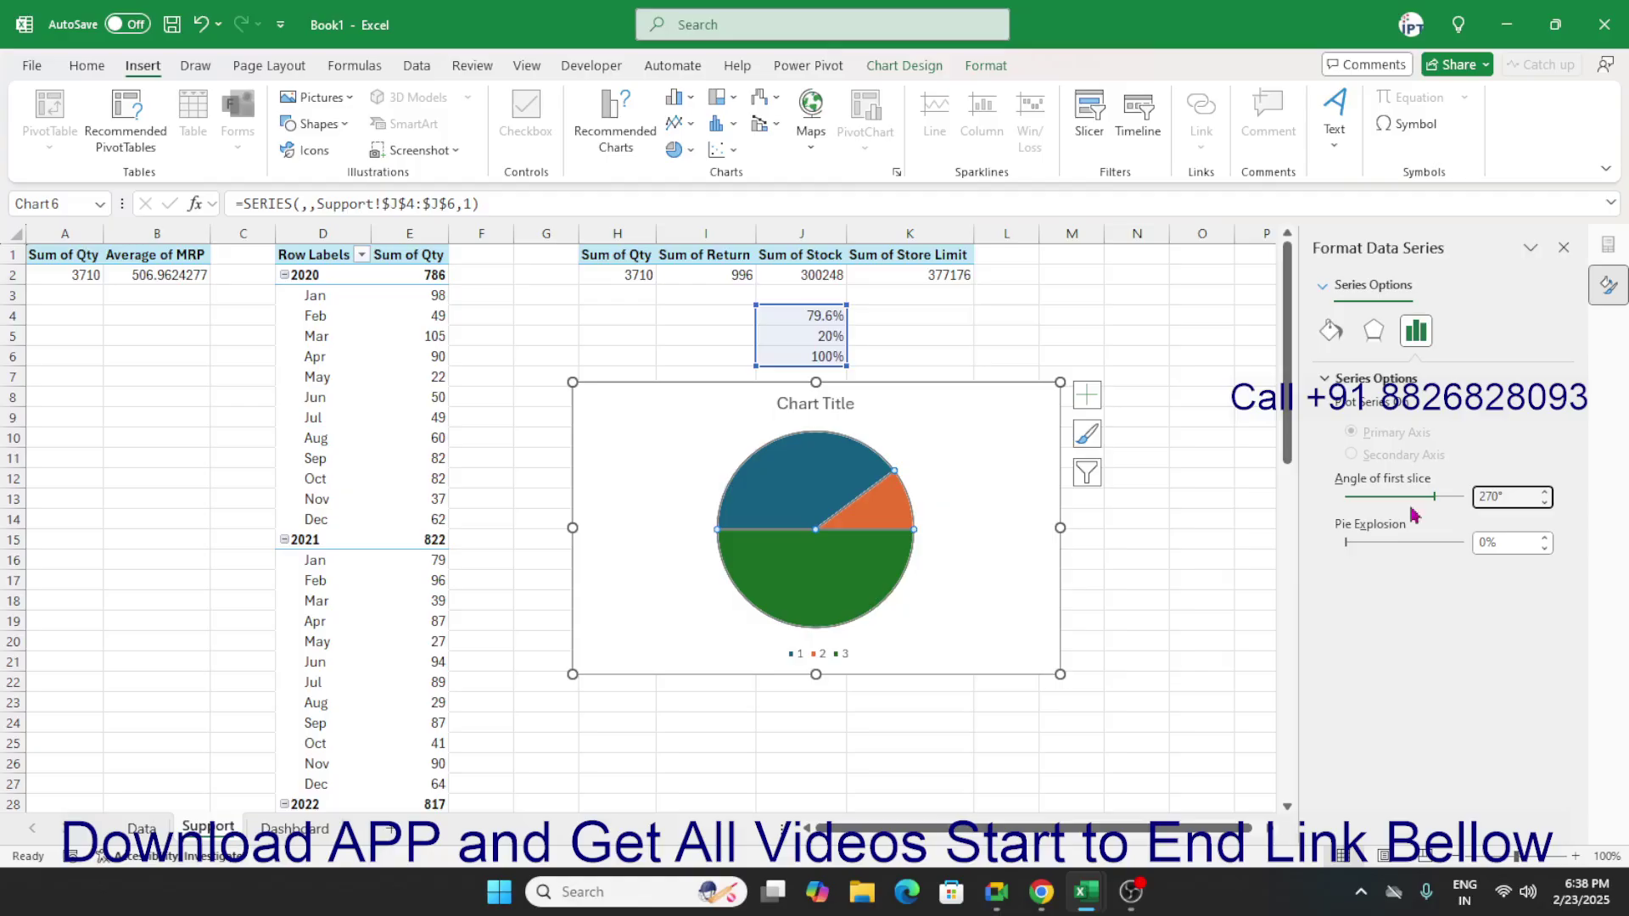
Step: Remove the border line from the pie series and give the 100% slice no fill
{"action": "left_click", "coordinate": [907, 576]}
{"action": "left_click", "coordinate": [865, 580]}
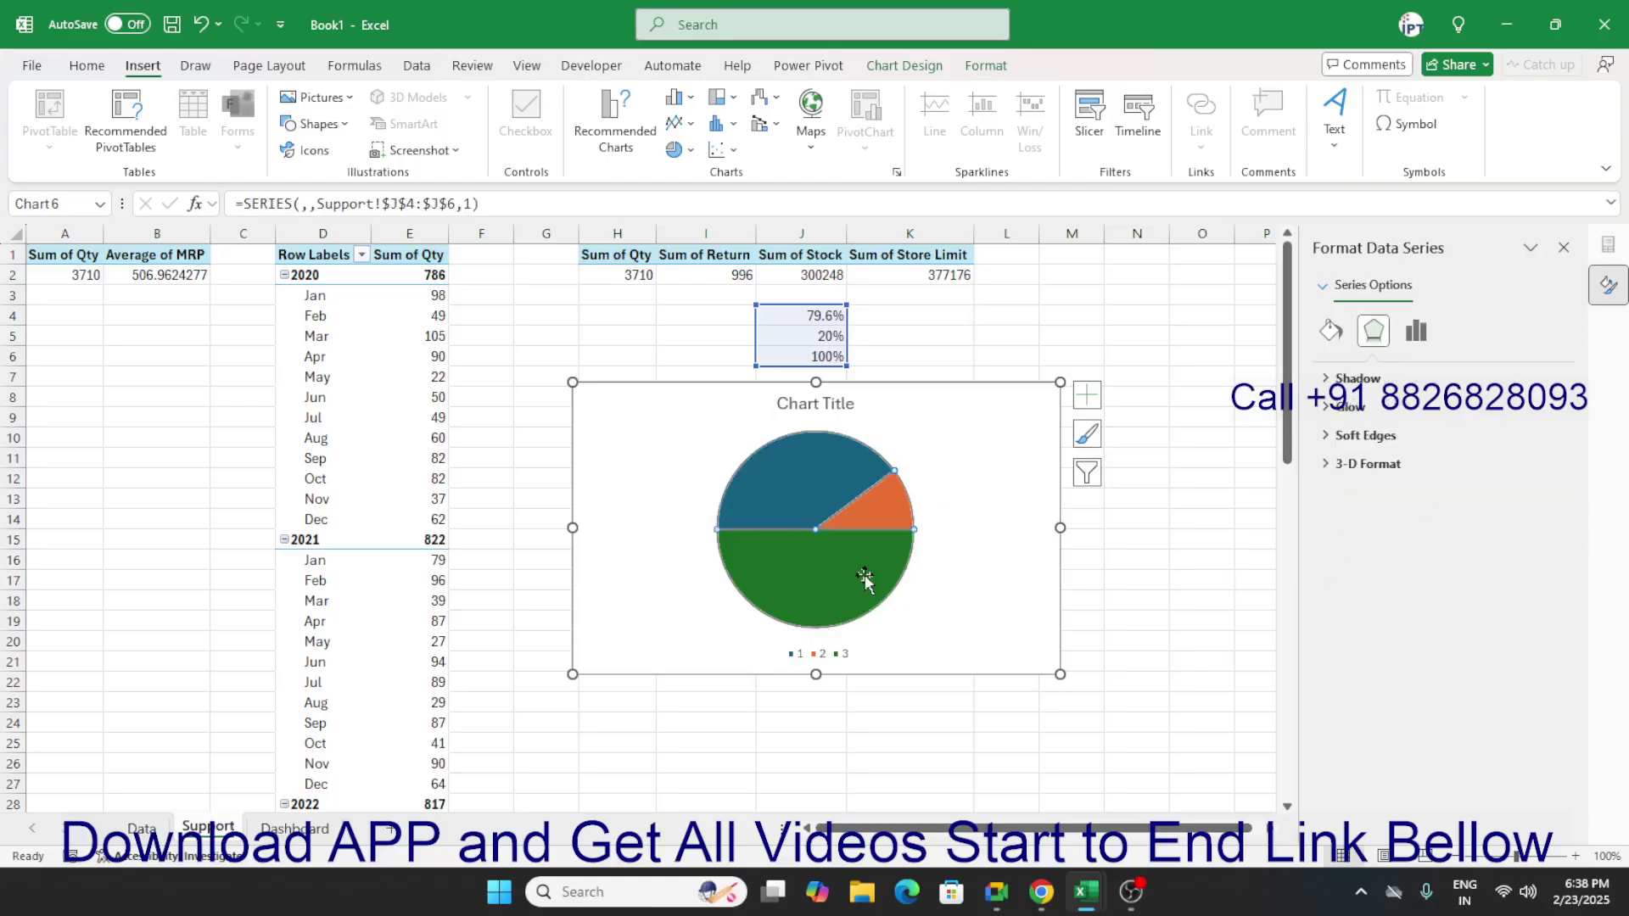
{"action": "left_click", "coordinate": [1331, 331]}
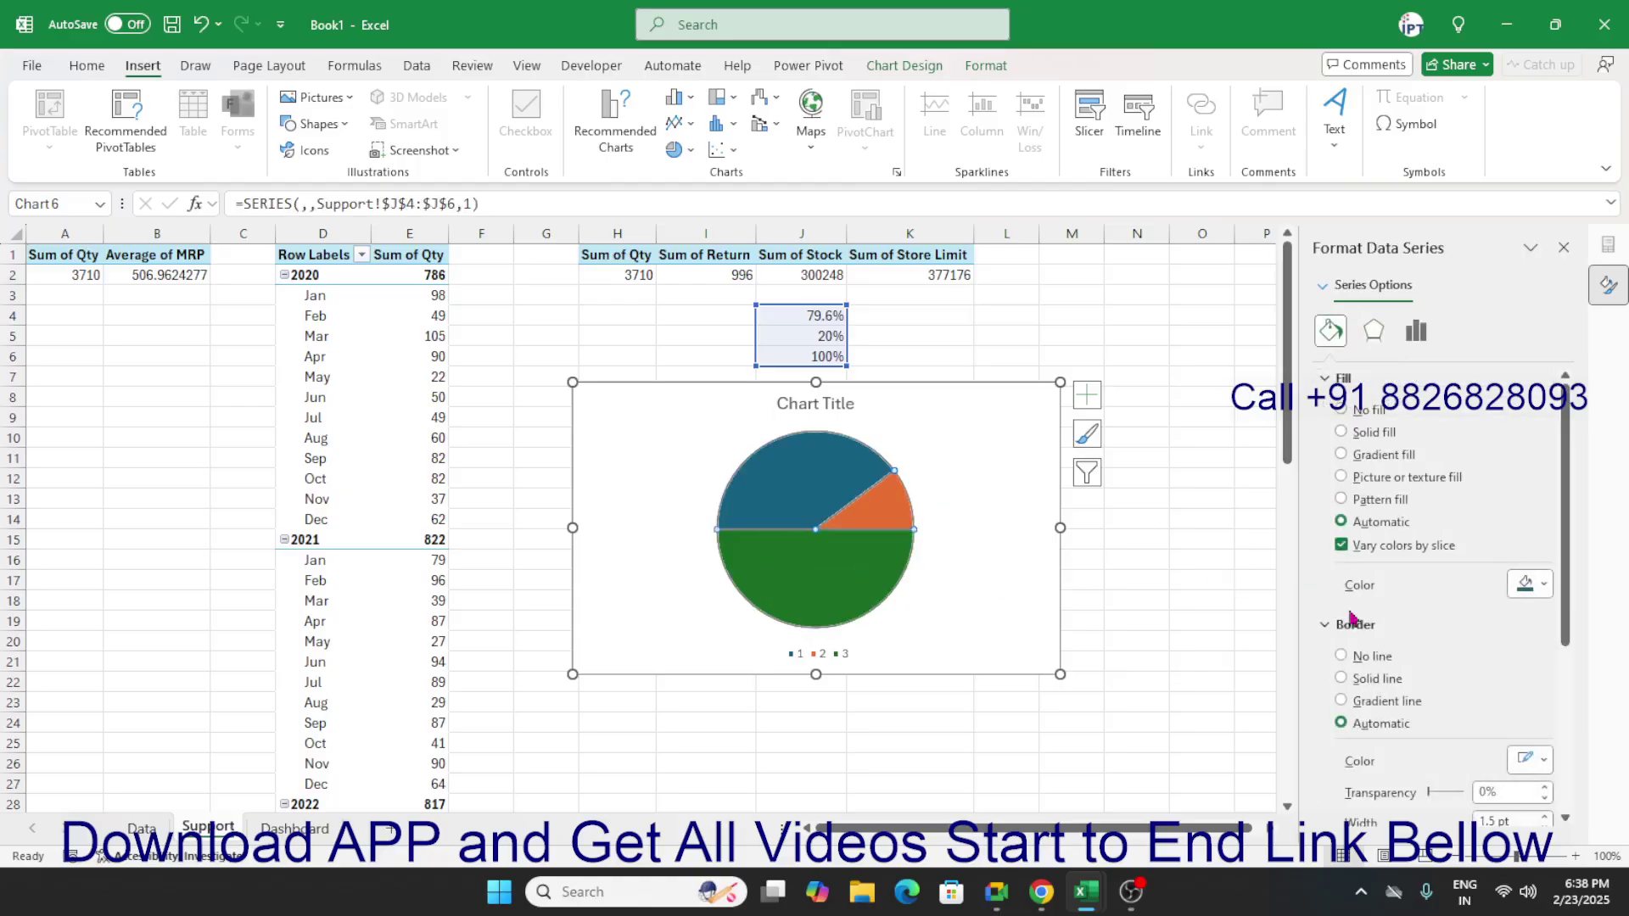
{"action": "left_click", "coordinate": [1348, 662]}
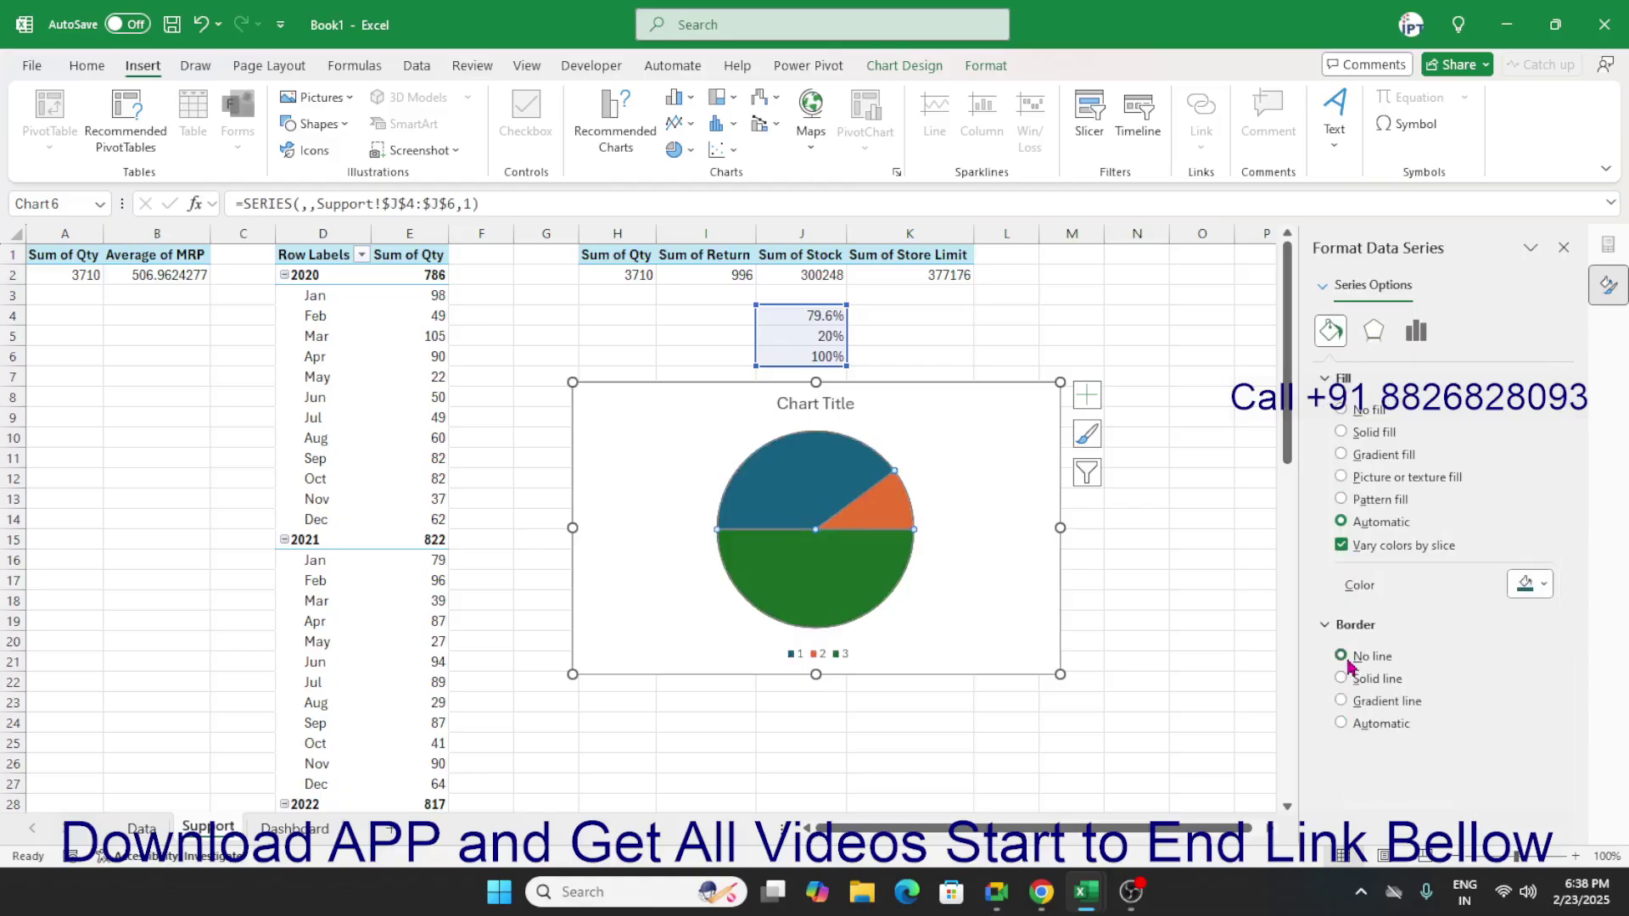
{"action": "left_click", "coordinate": [876, 585]}
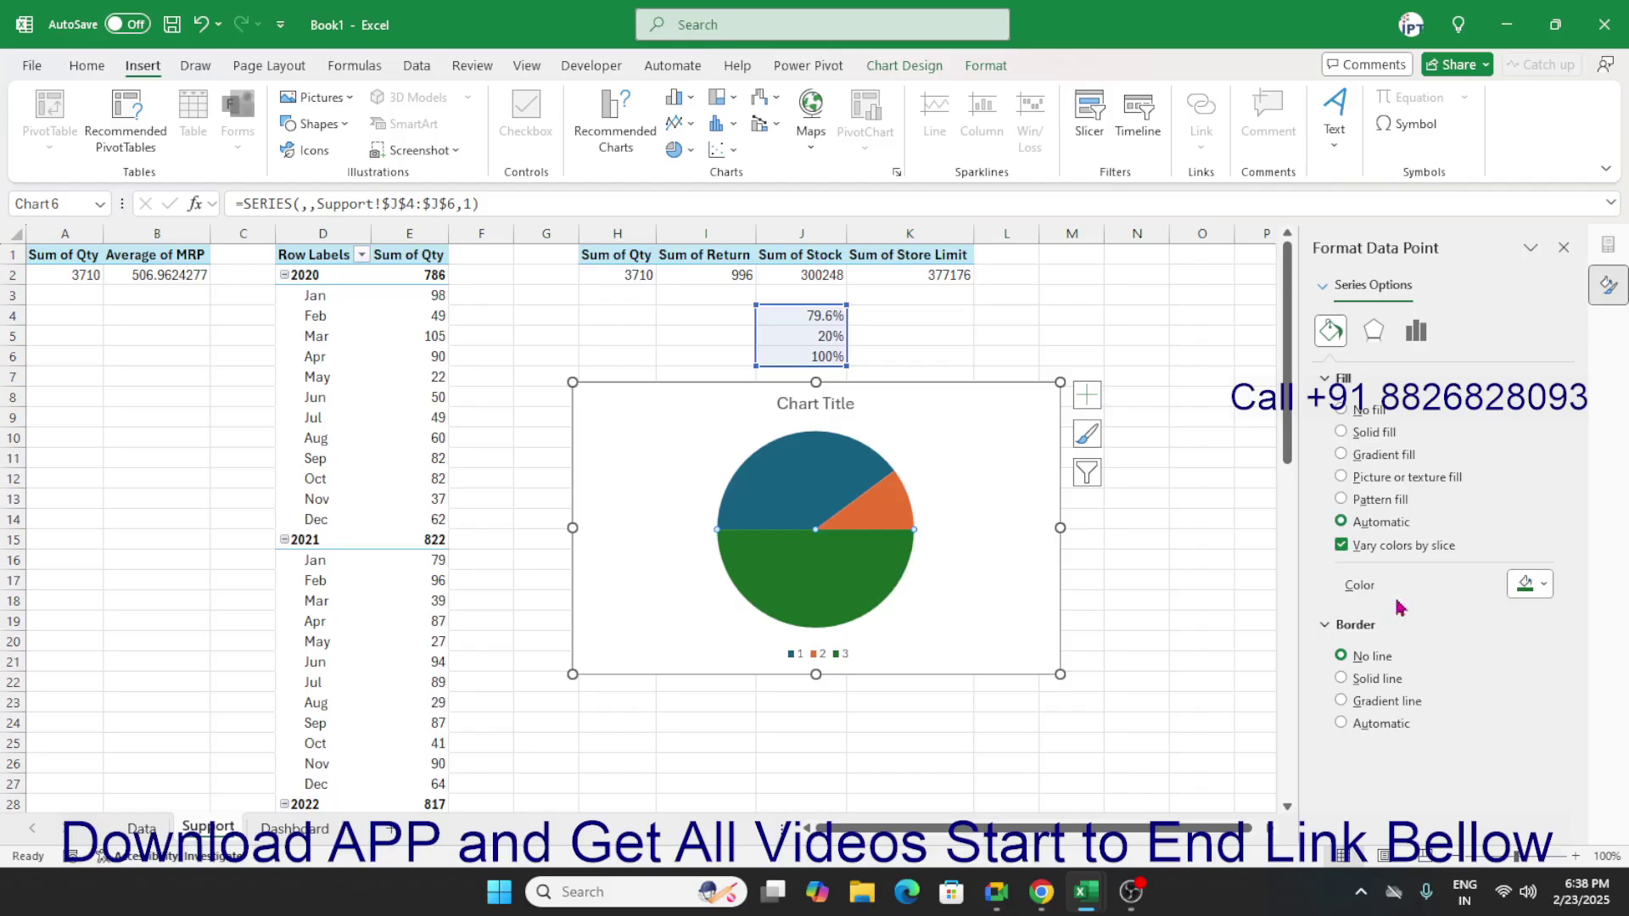
{"action": "left_click", "coordinate": [1368, 433]}
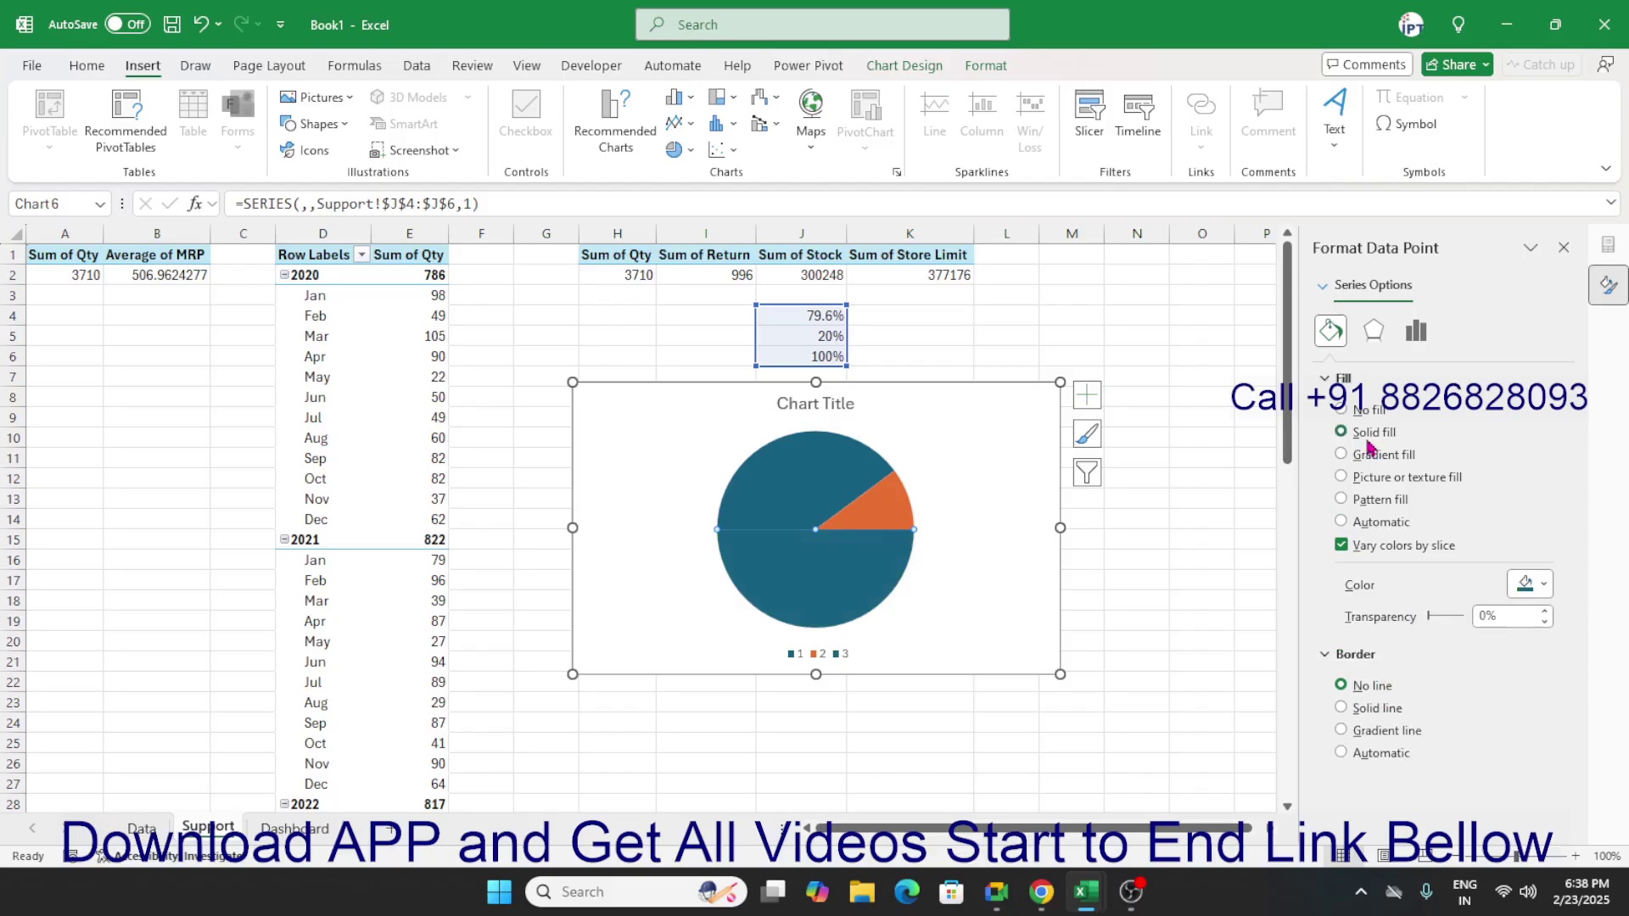
{"action": "left_click", "coordinate": [1368, 411]}
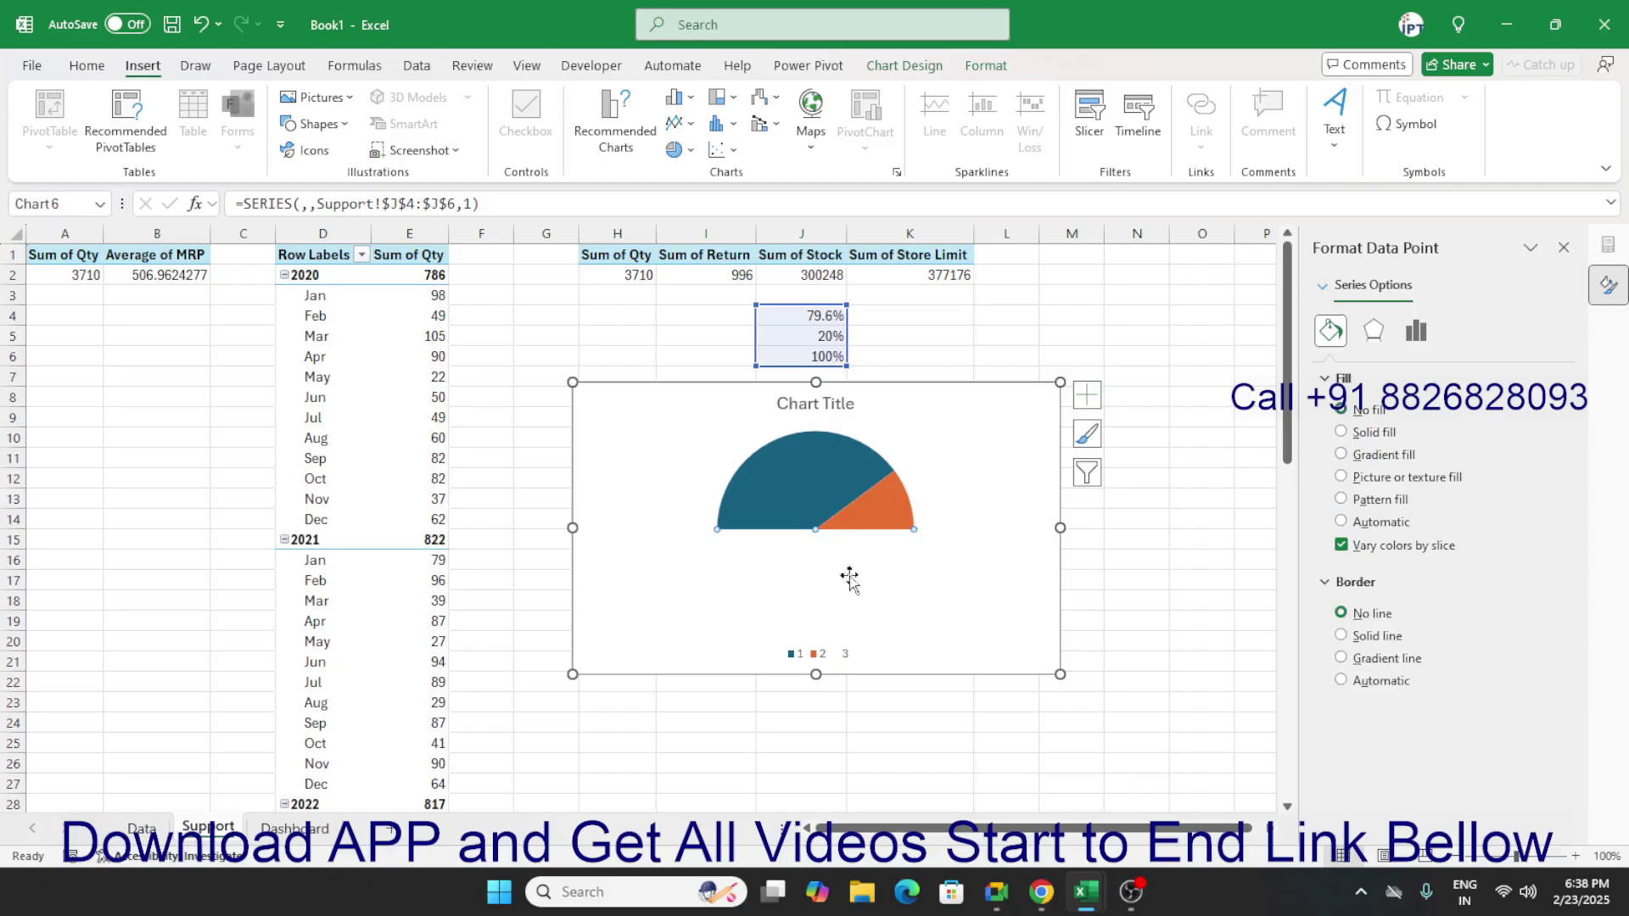
Step: Fill the 79.6% slice with solid black and the 20% slice with the lightest grey theme color
{"action": "left_click", "coordinate": [1389, 433]}
{"action": "left_click", "coordinate": [1538, 594]}
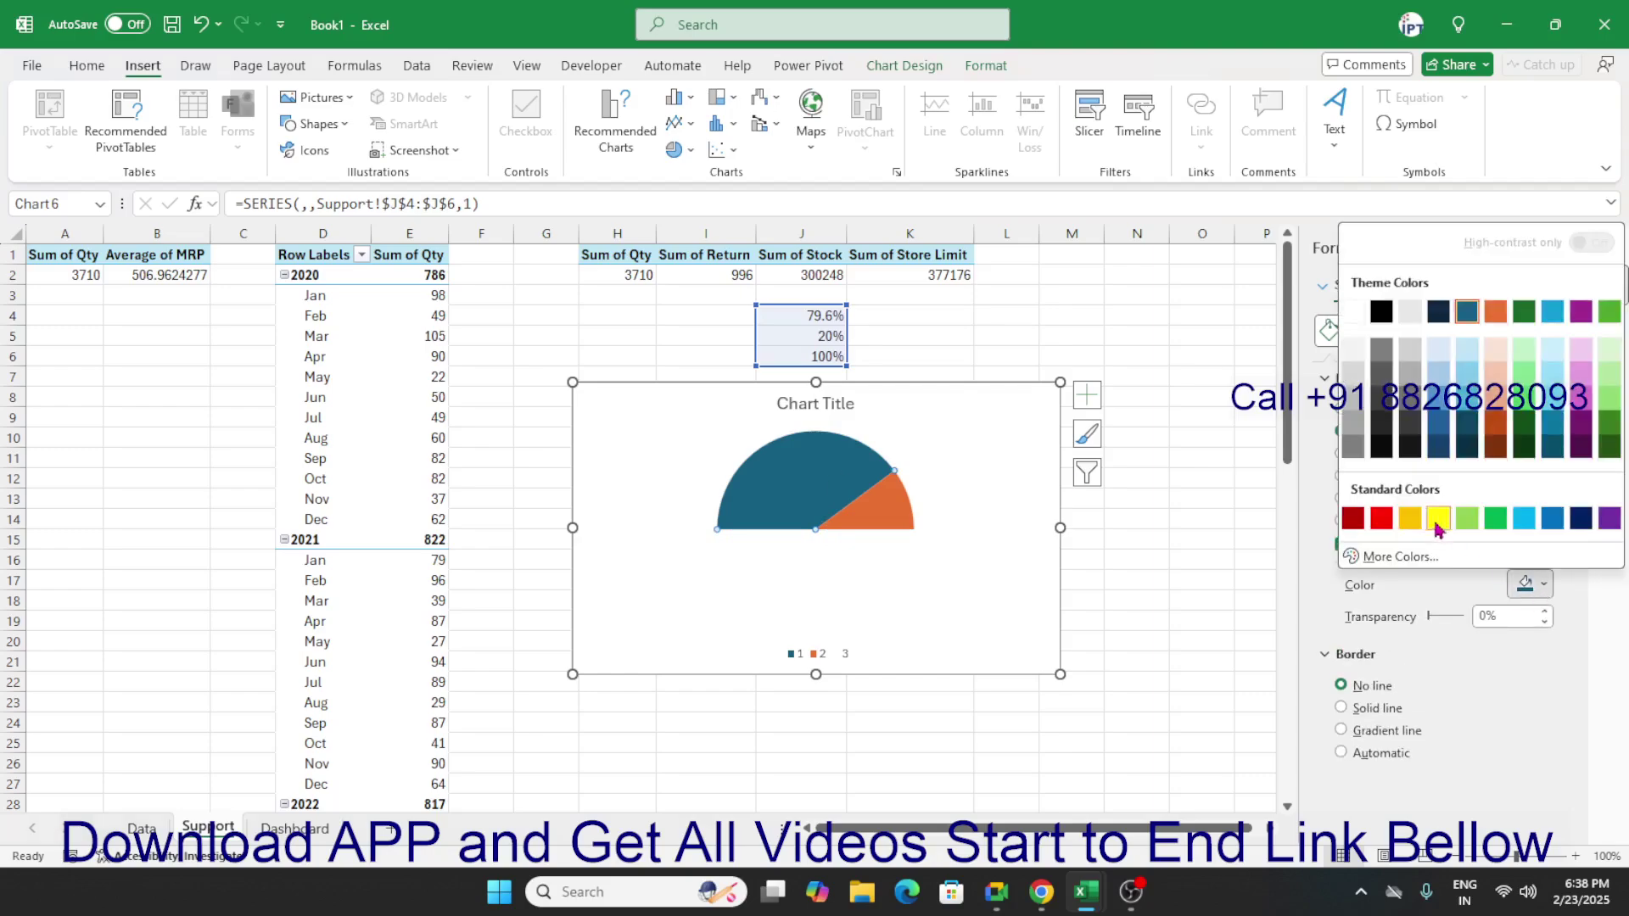
{"action": "left_click", "coordinate": [1392, 313]}
{"action": "left_click", "coordinate": [909, 509]}
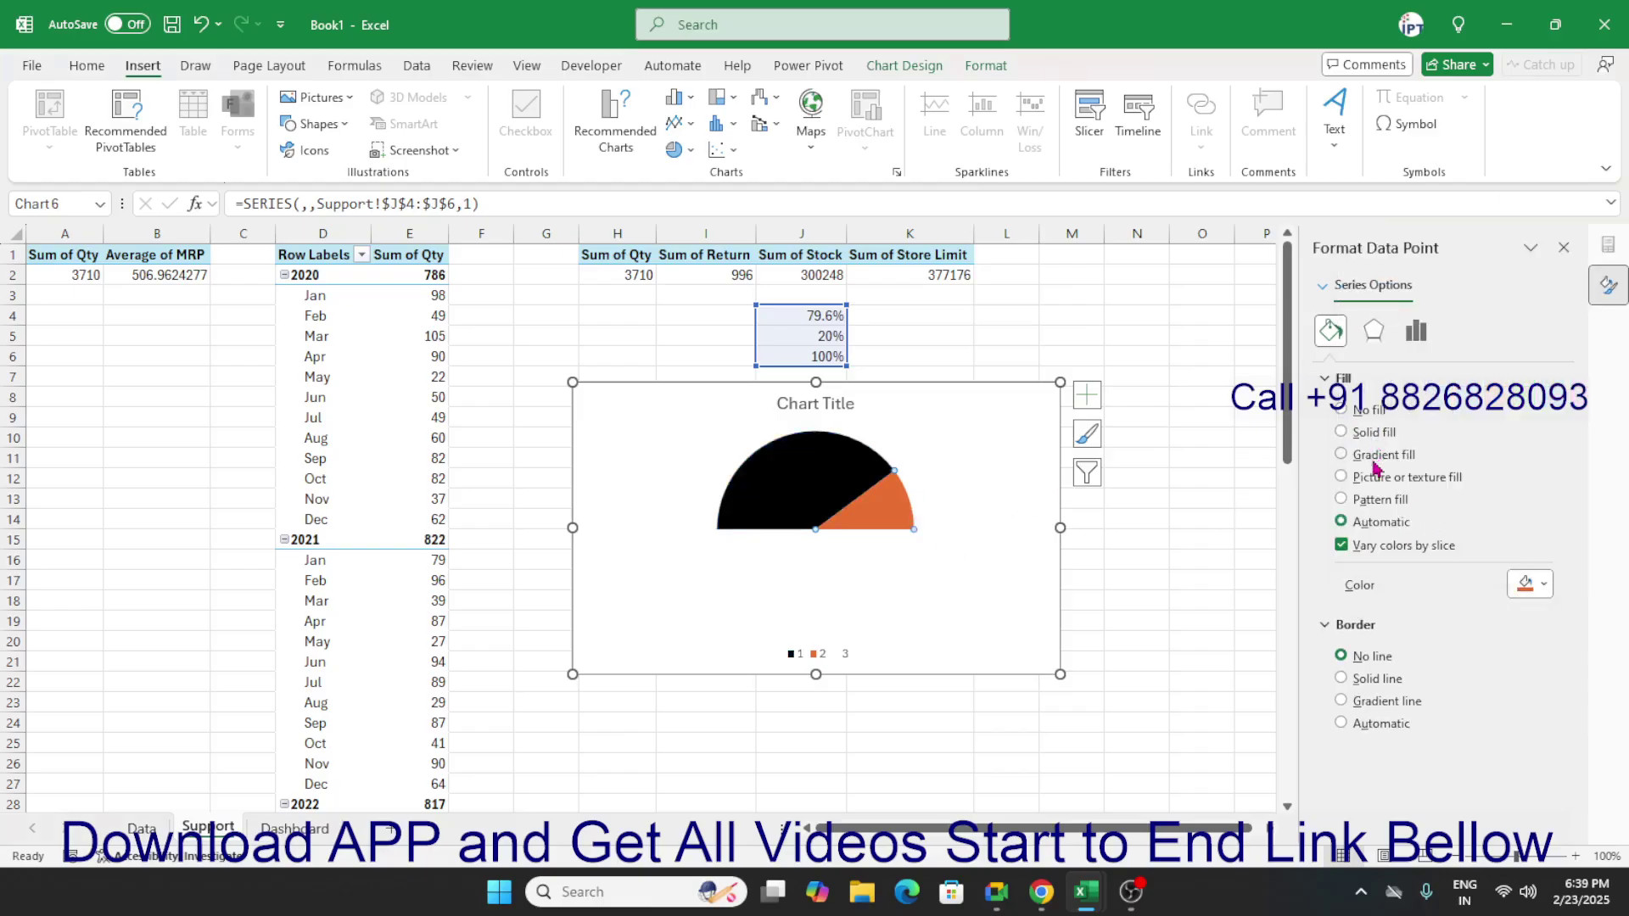
{"action": "left_click", "coordinate": [1373, 434]}
{"action": "left_click", "coordinate": [1537, 584]}
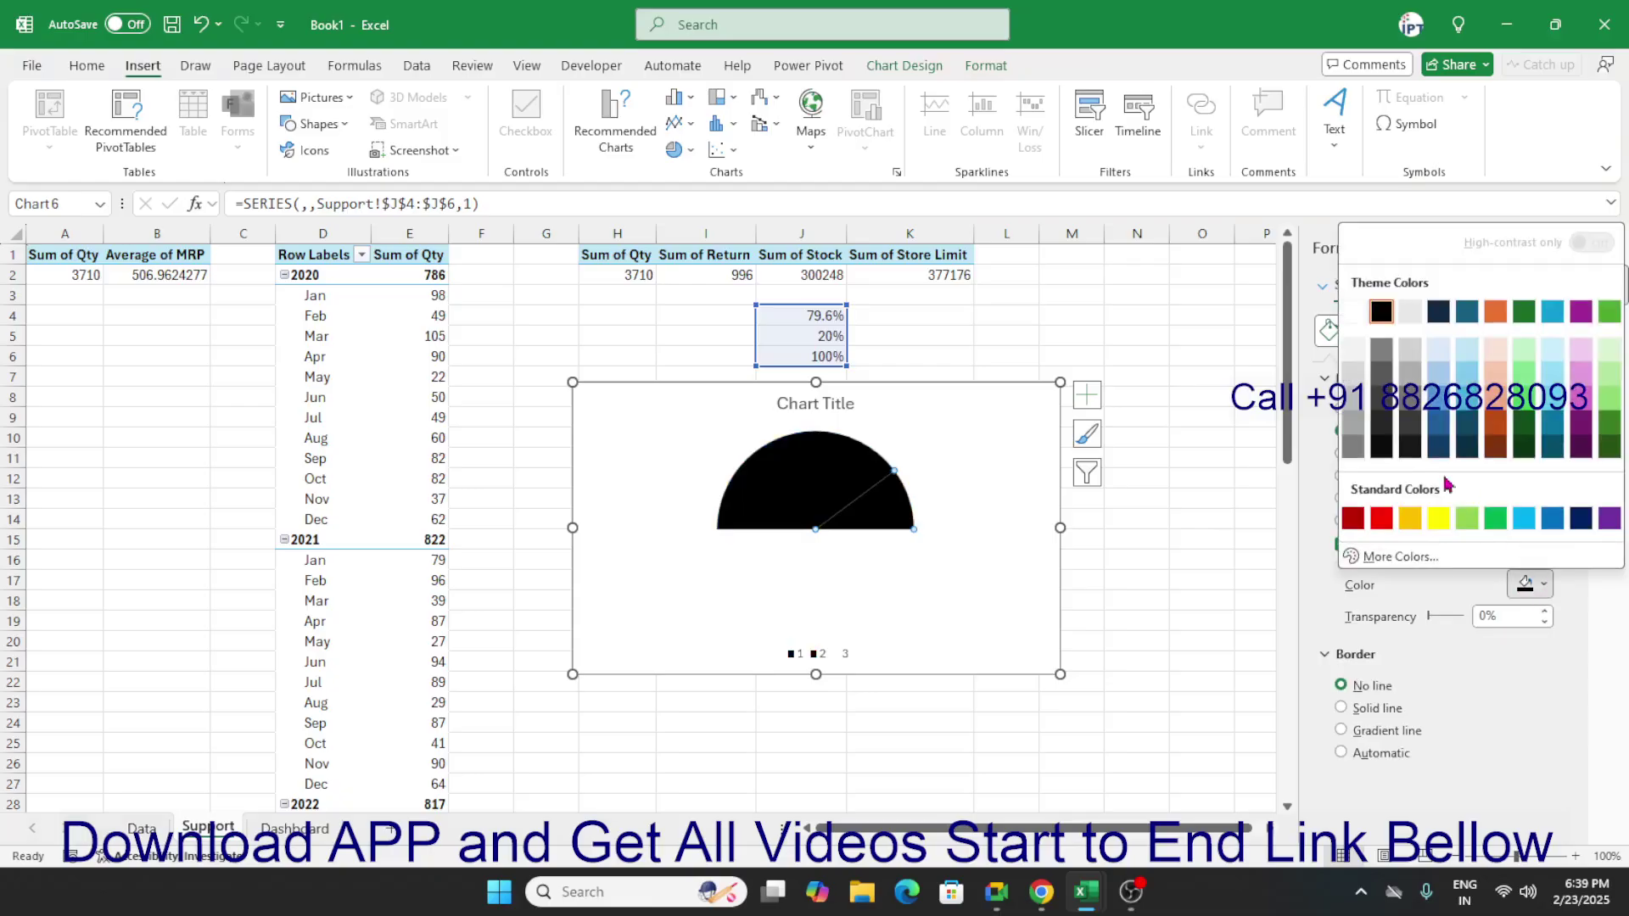
{"action": "left_click", "coordinate": [1356, 348]}
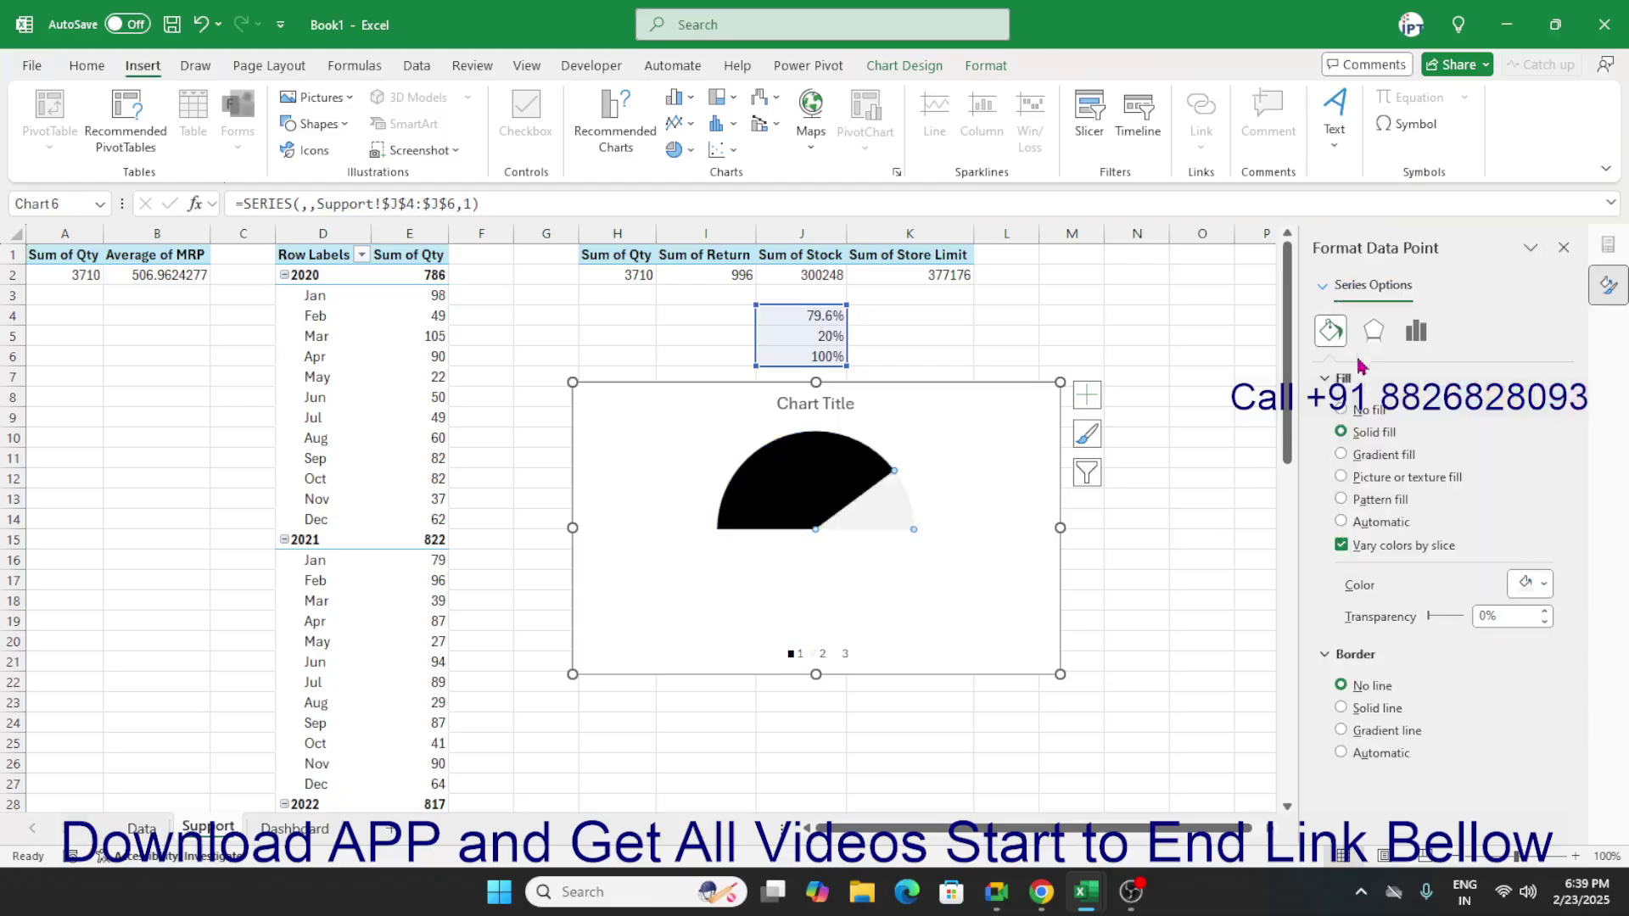
Step: Remove the chart title and the legend from the half-pie chart
{"action": "left_click", "coordinate": [880, 650]}
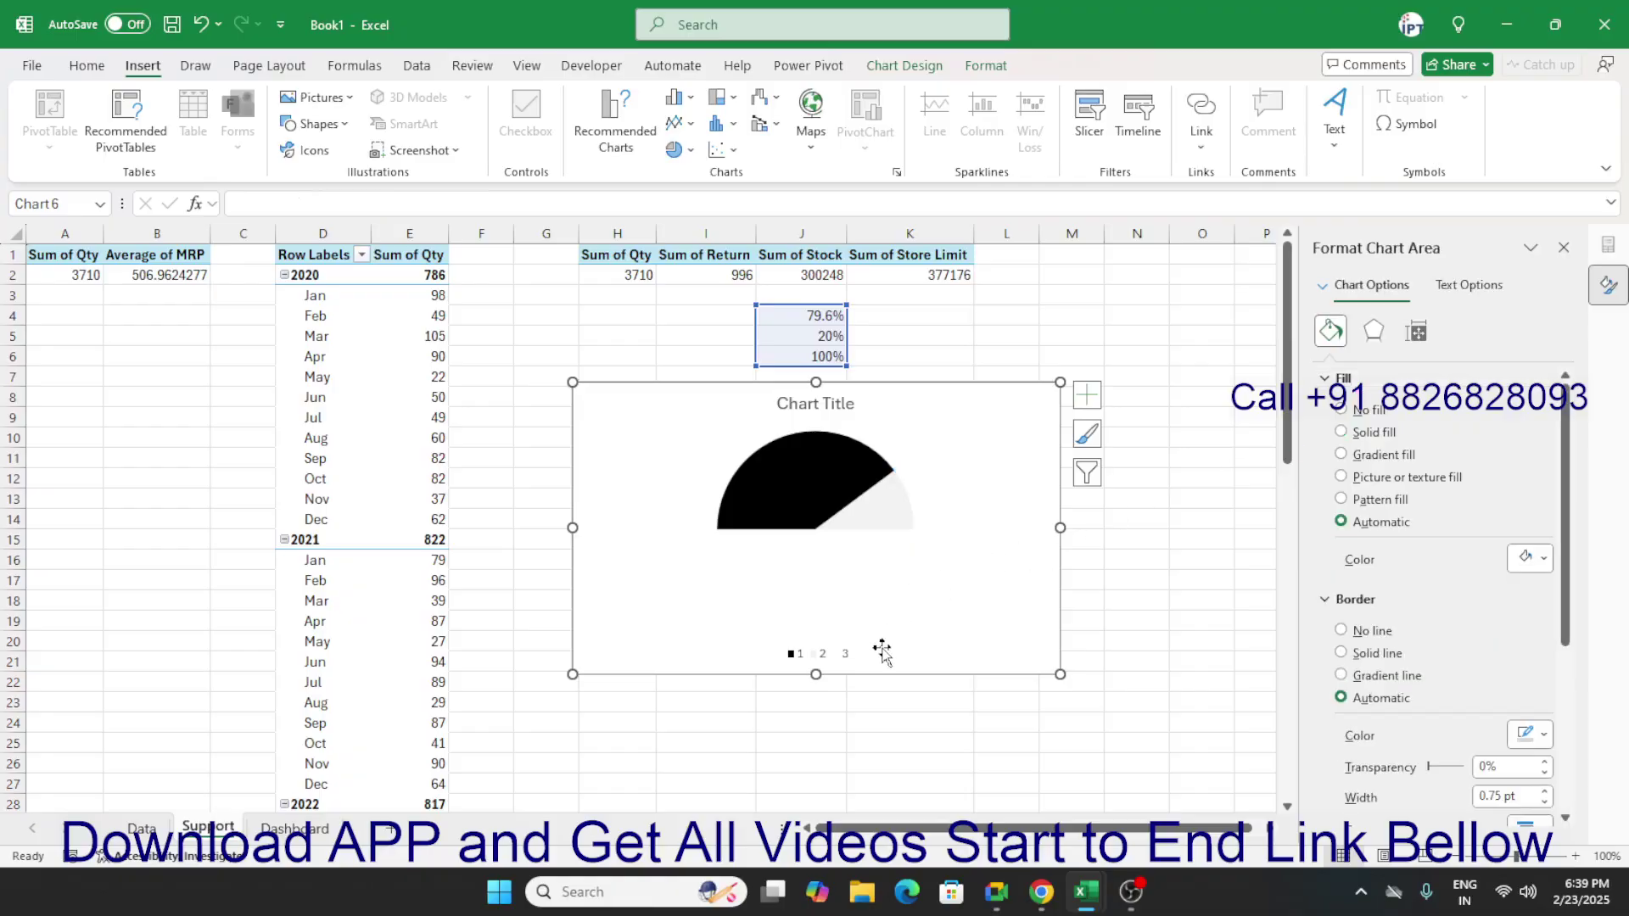
{"action": "left_click", "coordinate": [838, 655]}
{"action": "left_click", "coordinate": [1086, 395]}
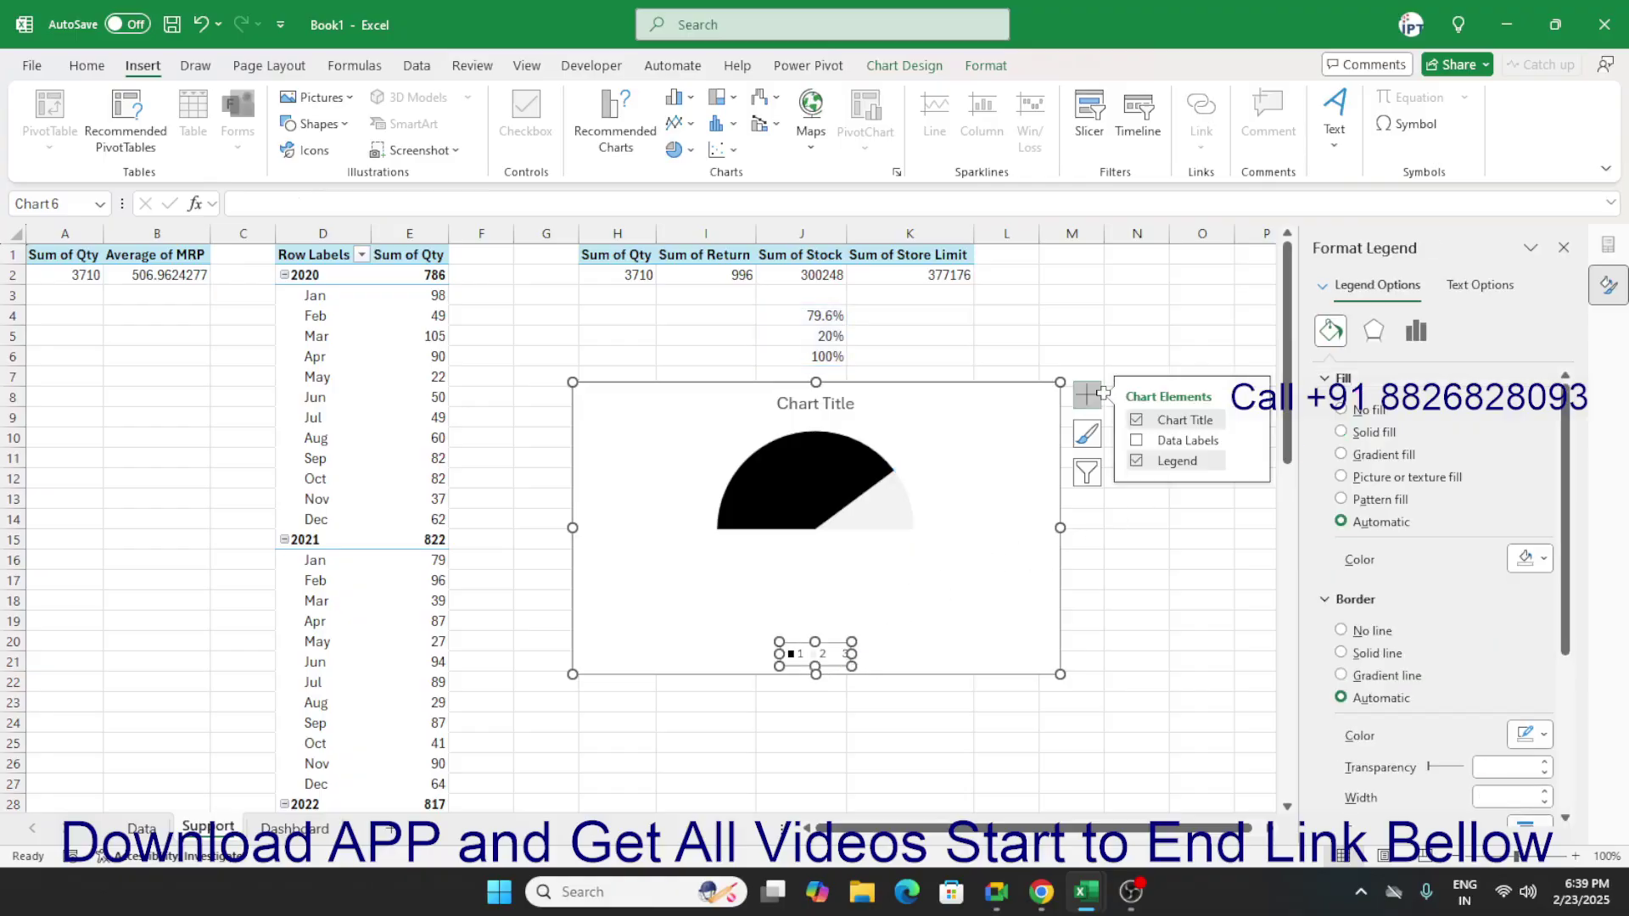
{"action": "left_click", "coordinate": [1136, 421]}
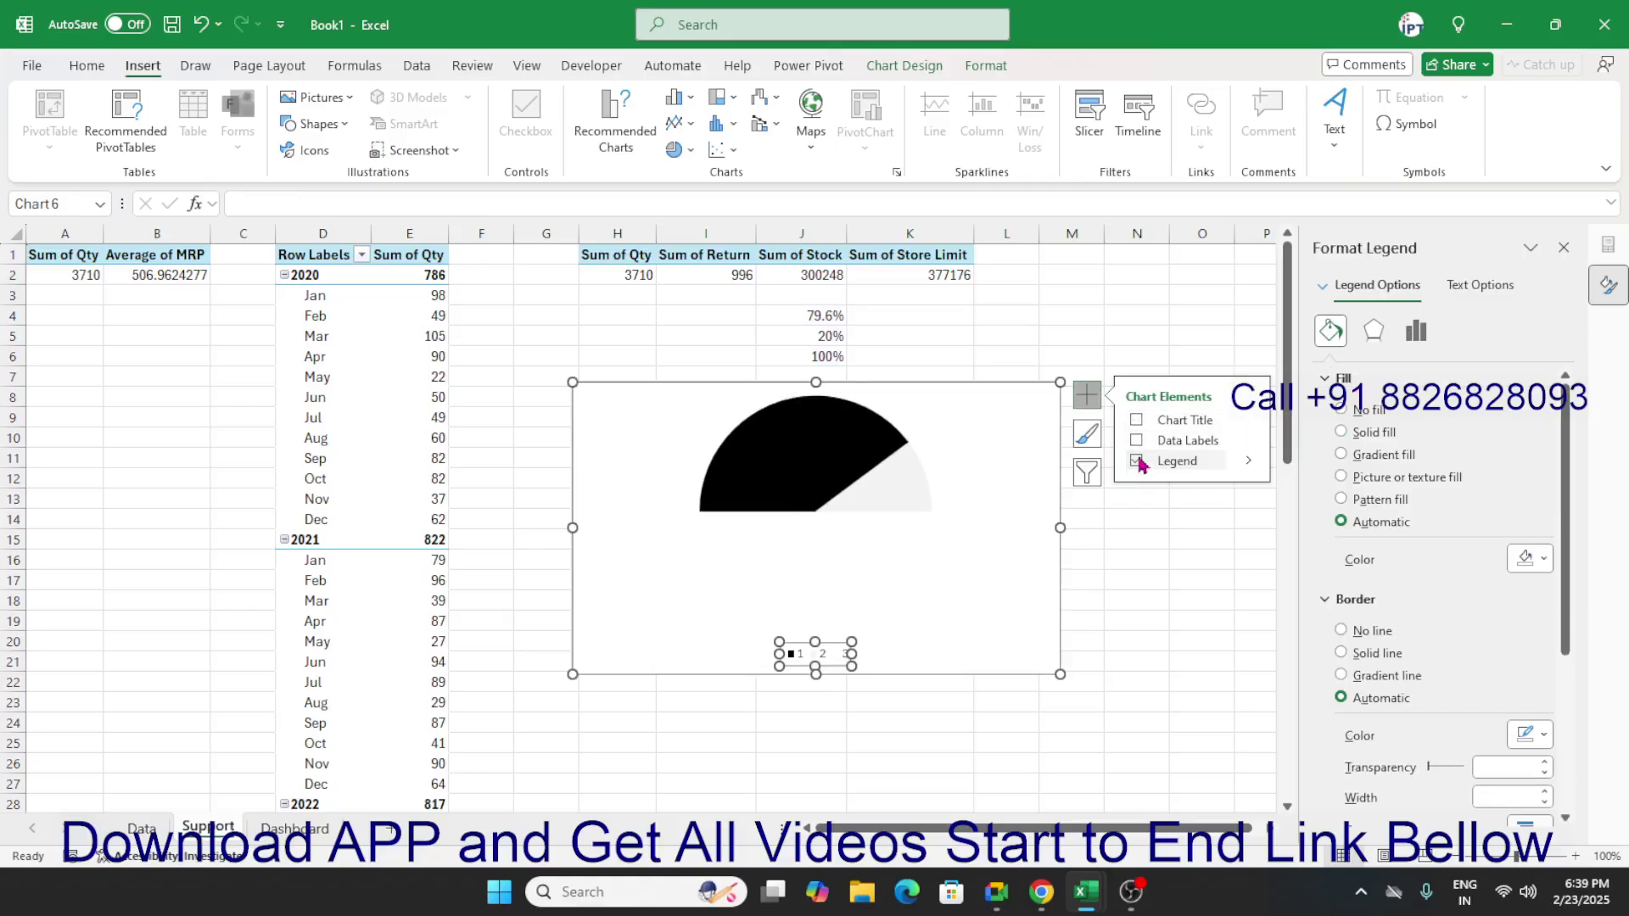
{"action": "left_click", "coordinate": [1137, 461]}
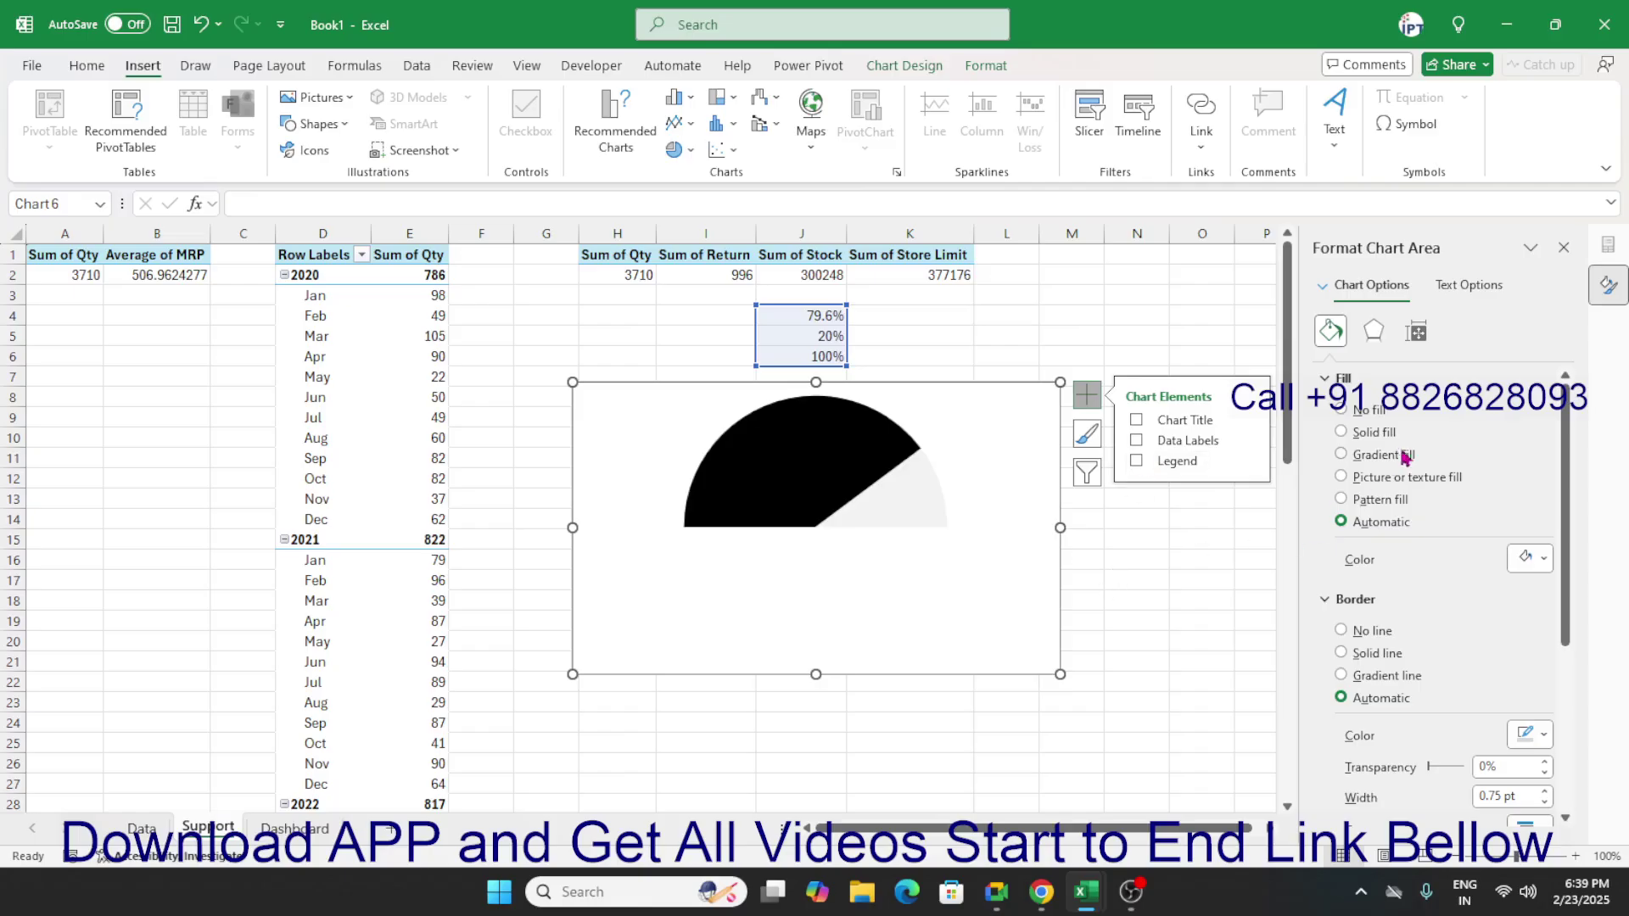
Step: Set the chart area to no fill and no border line
{"action": "left_click", "coordinate": [1341, 410]}
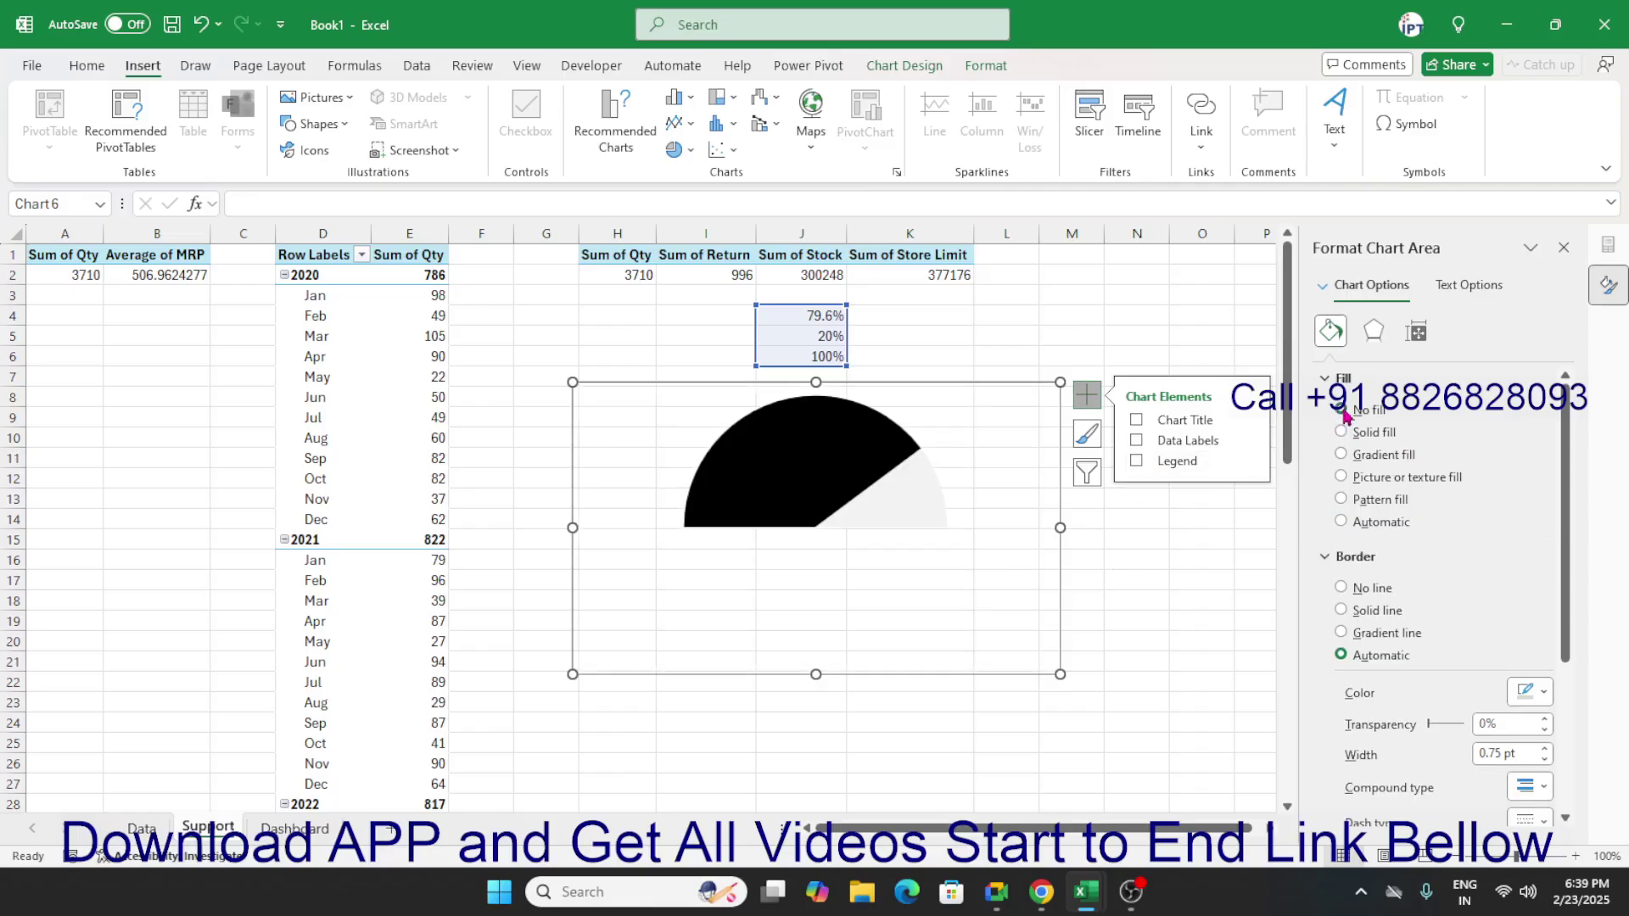
{"action": "left_click", "coordinate": [1340, 587]}
{"action": "left_click", "coordinate": [1137, 580]}
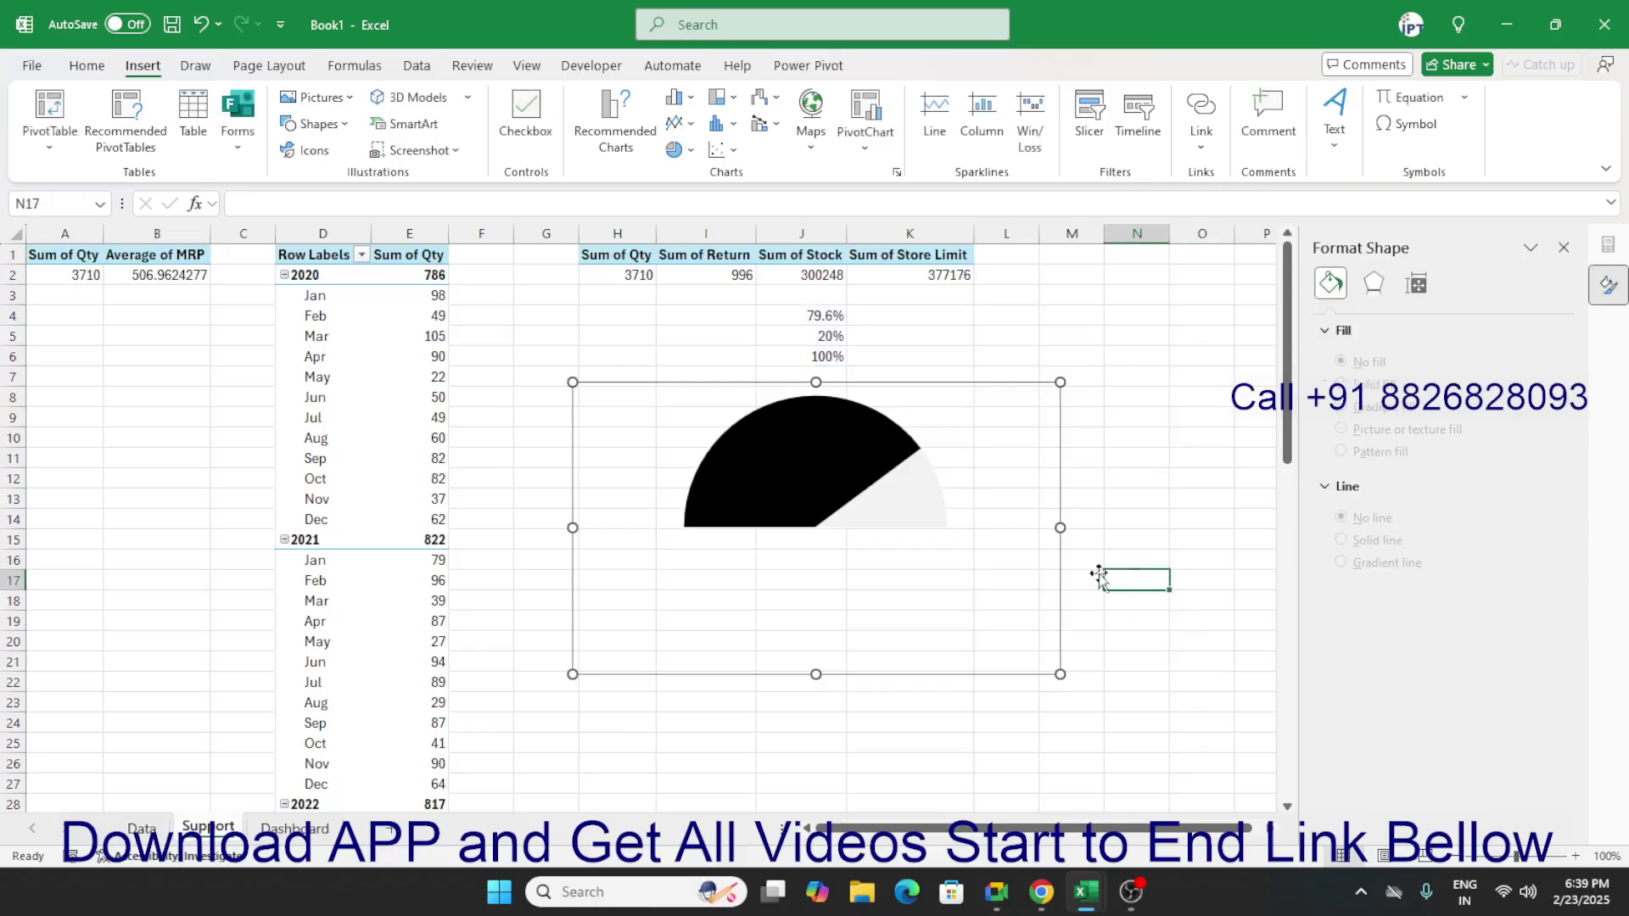
Step: Give the black slice a solid black border line
{"action": "left_click", "coordinate": [909, 498]}
{"action": "left_click", "coordinate": [992, 486]}
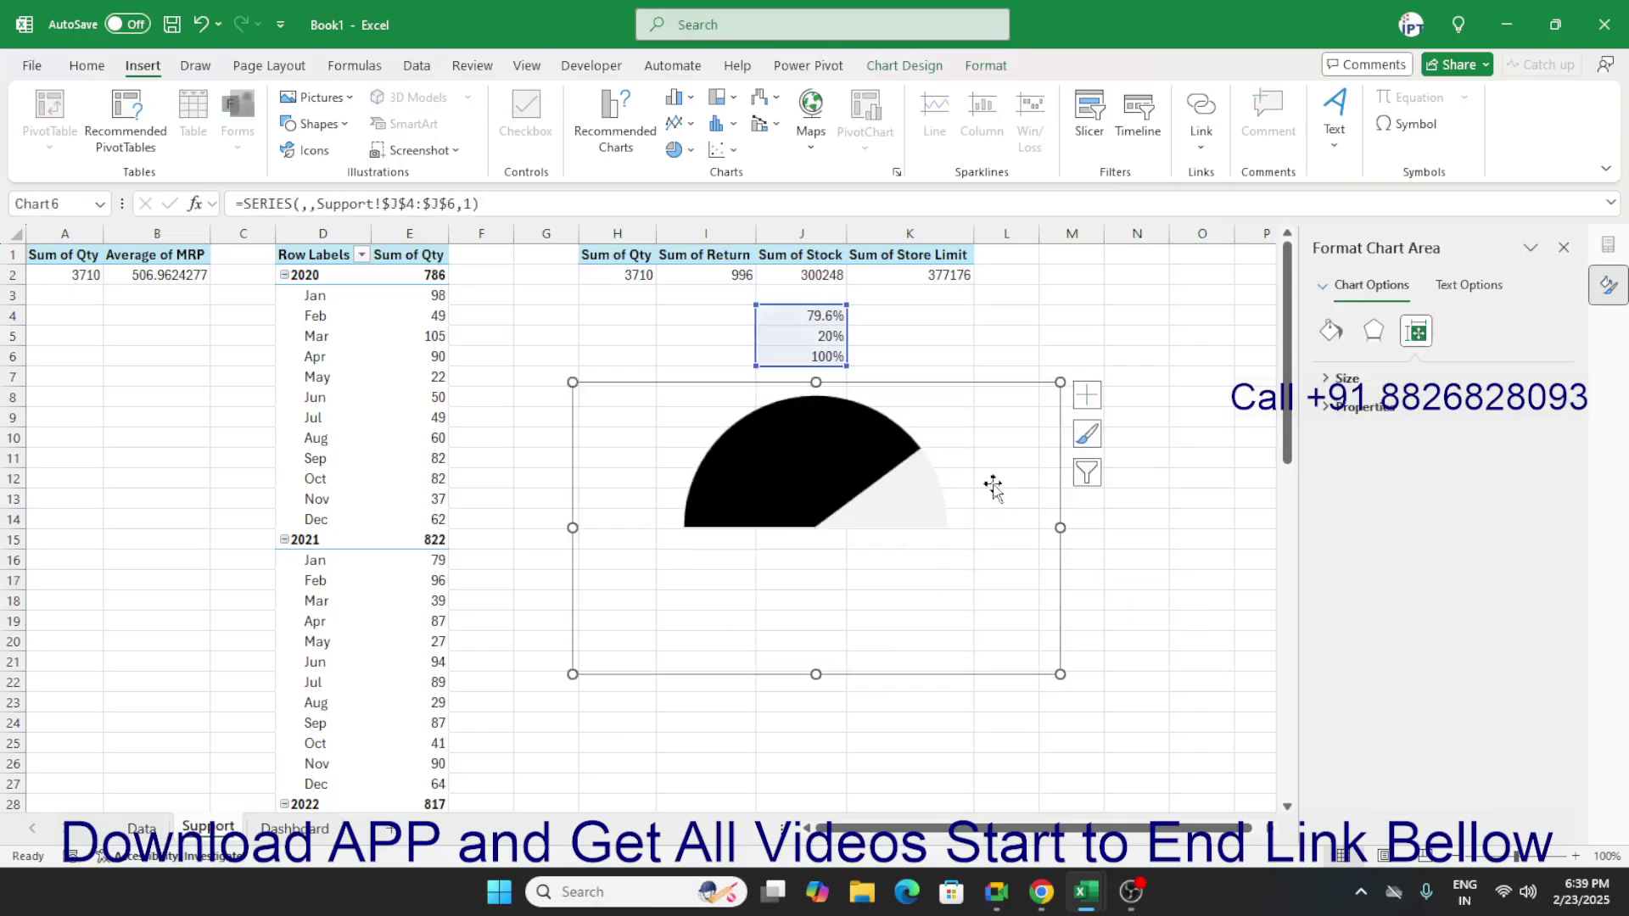
{"action": "left_click", "coordinate": [864, 454]}
{"action": "left_click", "coordinate": [864, 454]}
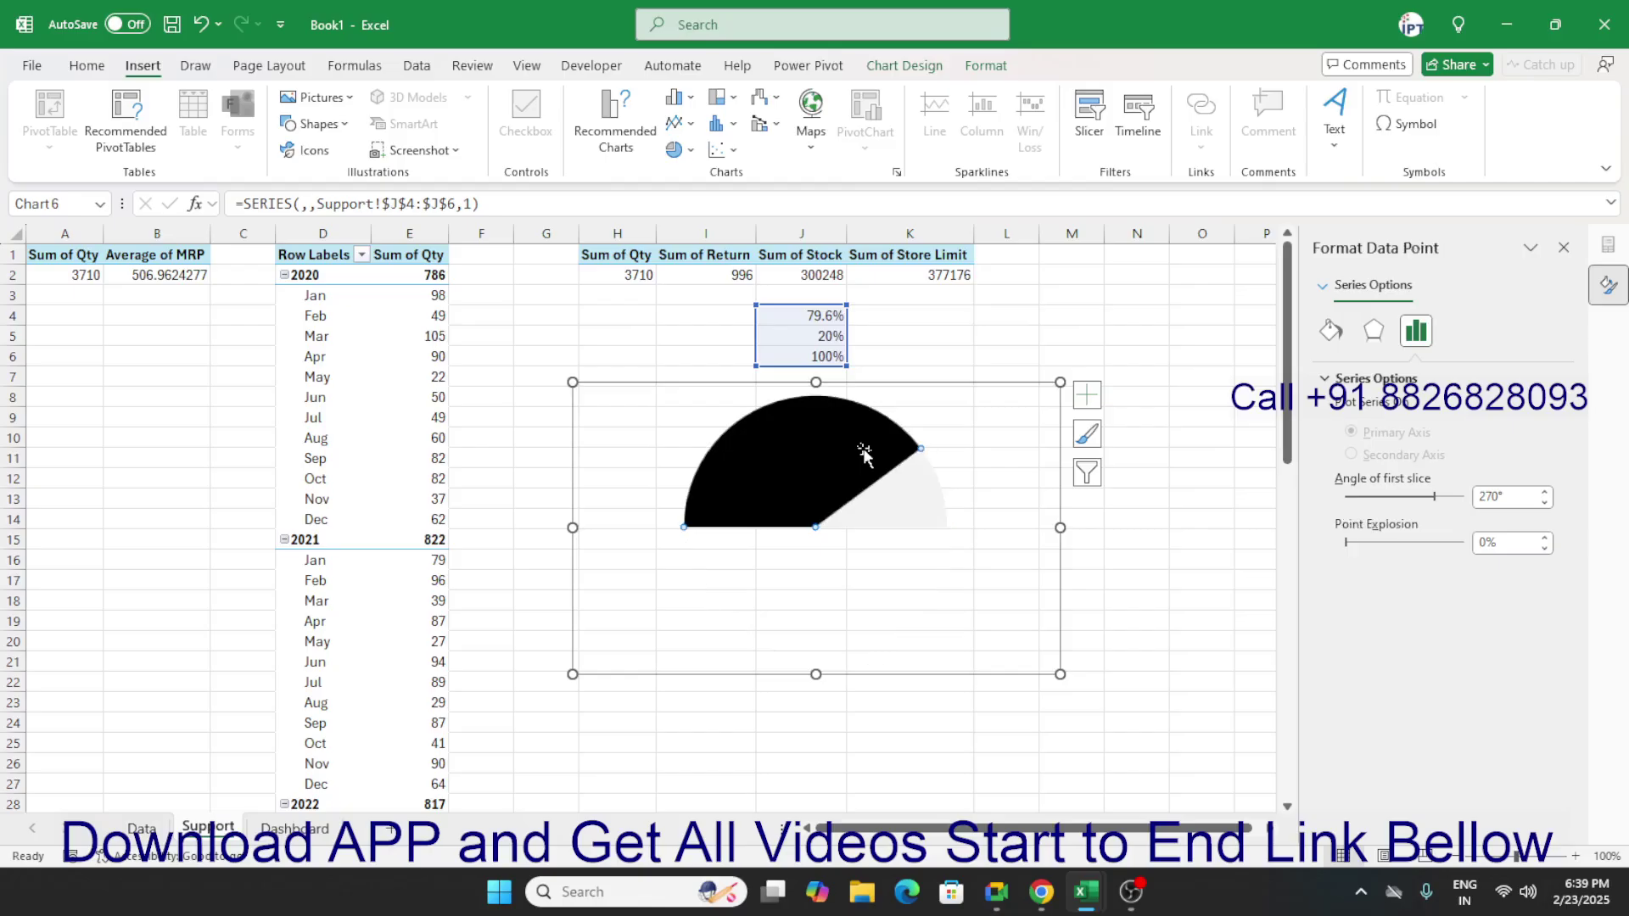
{"action": "left_click", "coordinate": [1330, 331]}
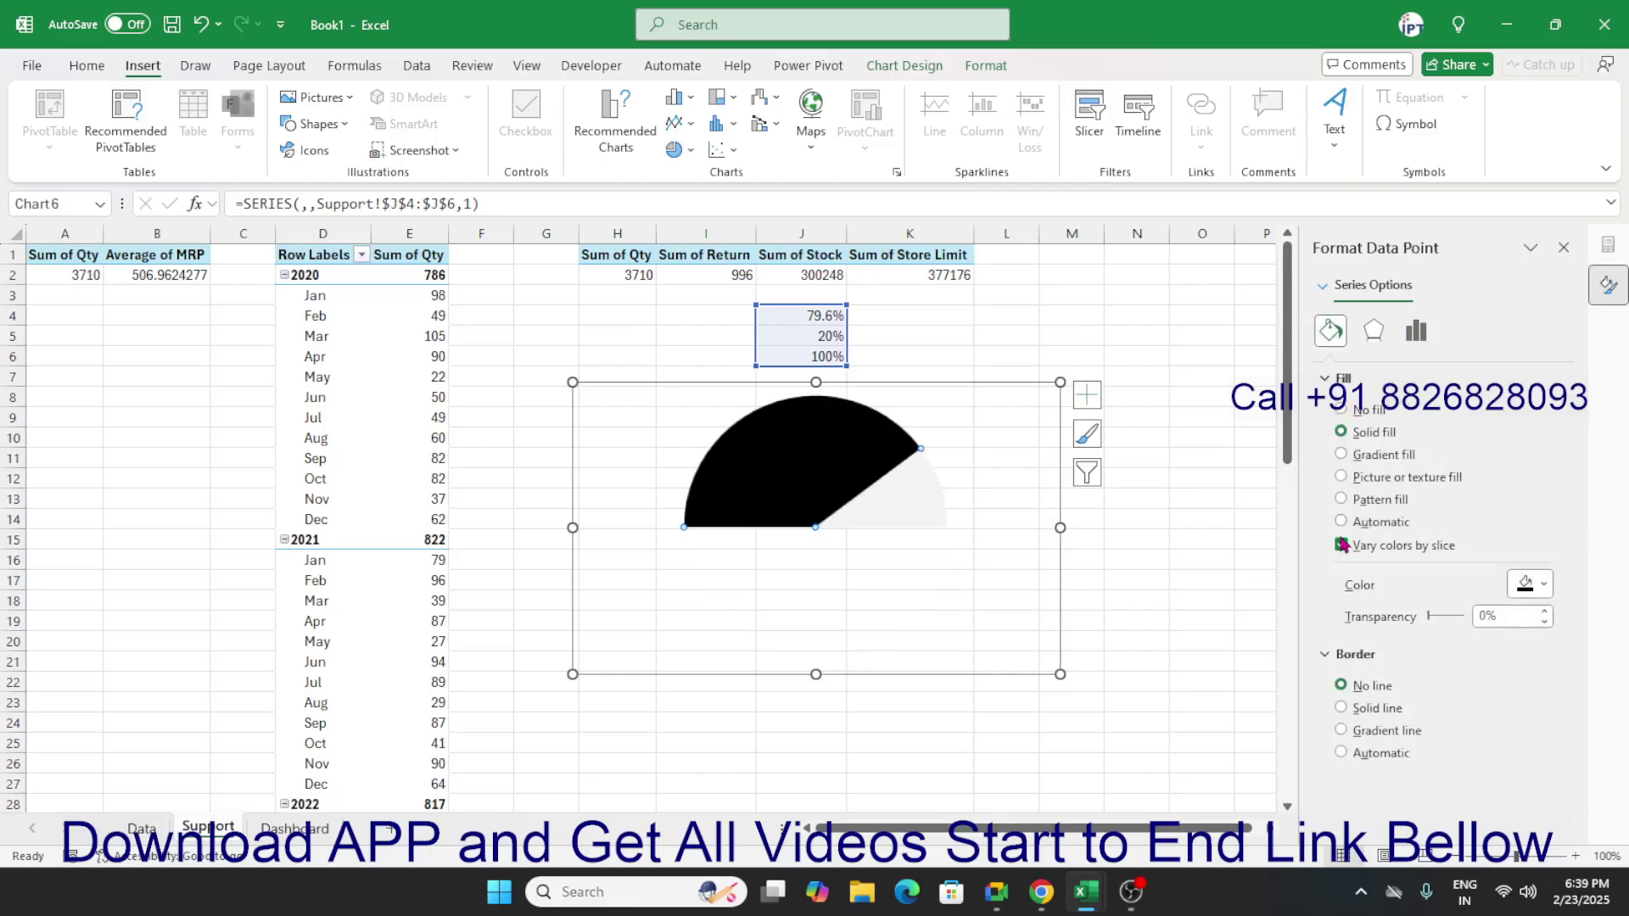
{"action": "left_click", "coordinate": [1360, 709]}
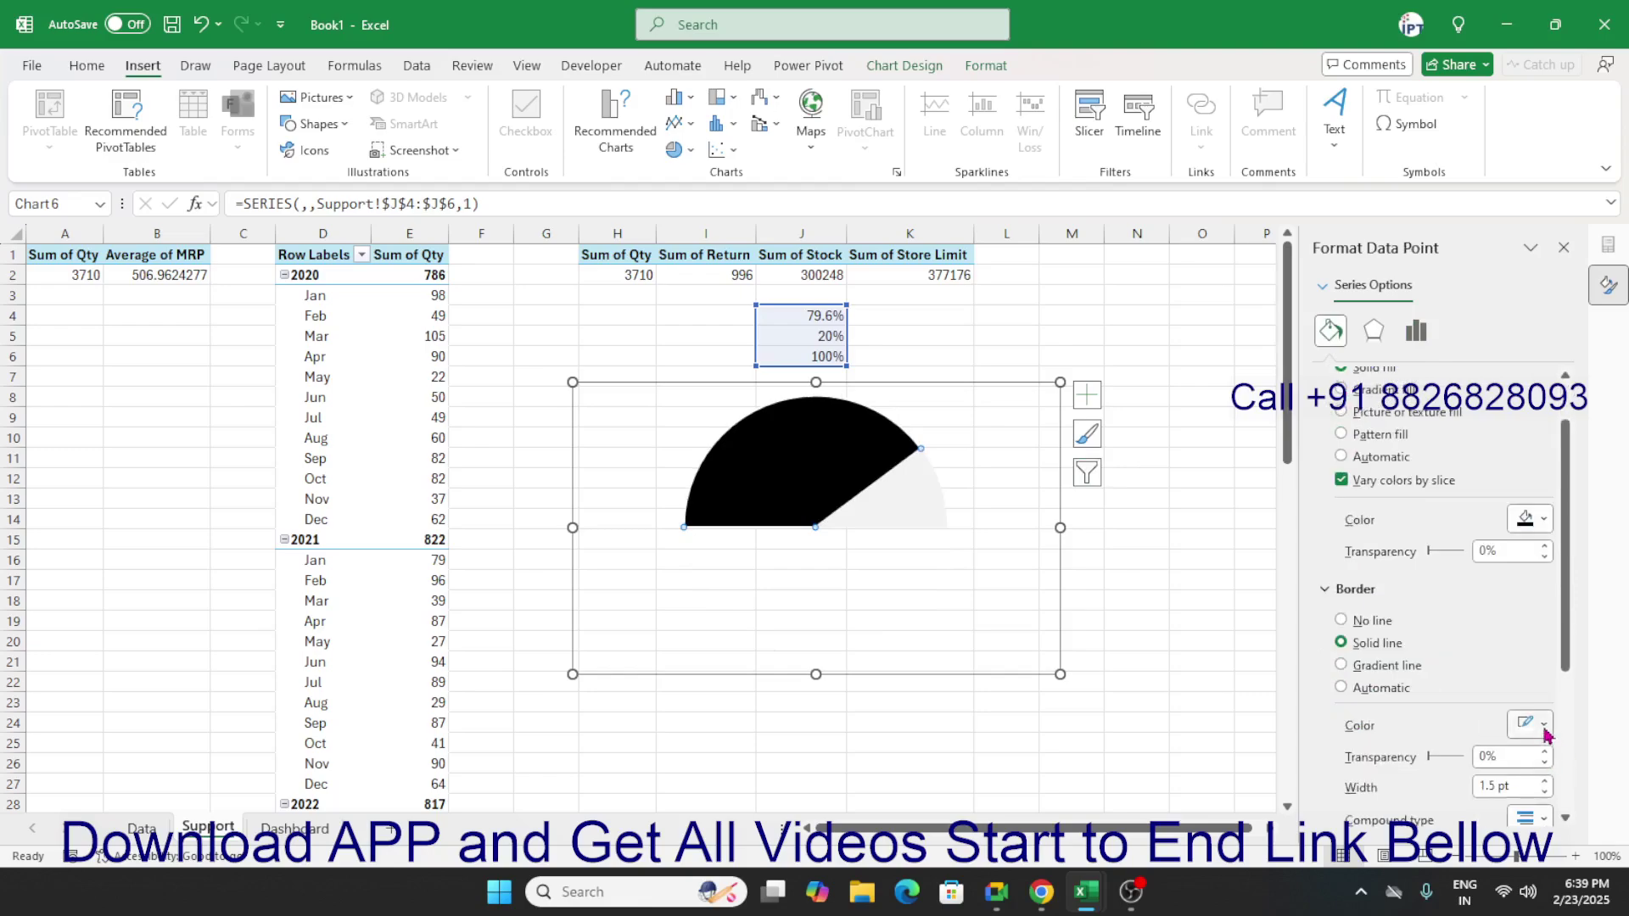
{"action": "left_click", "coordinate": [1541, 726]}
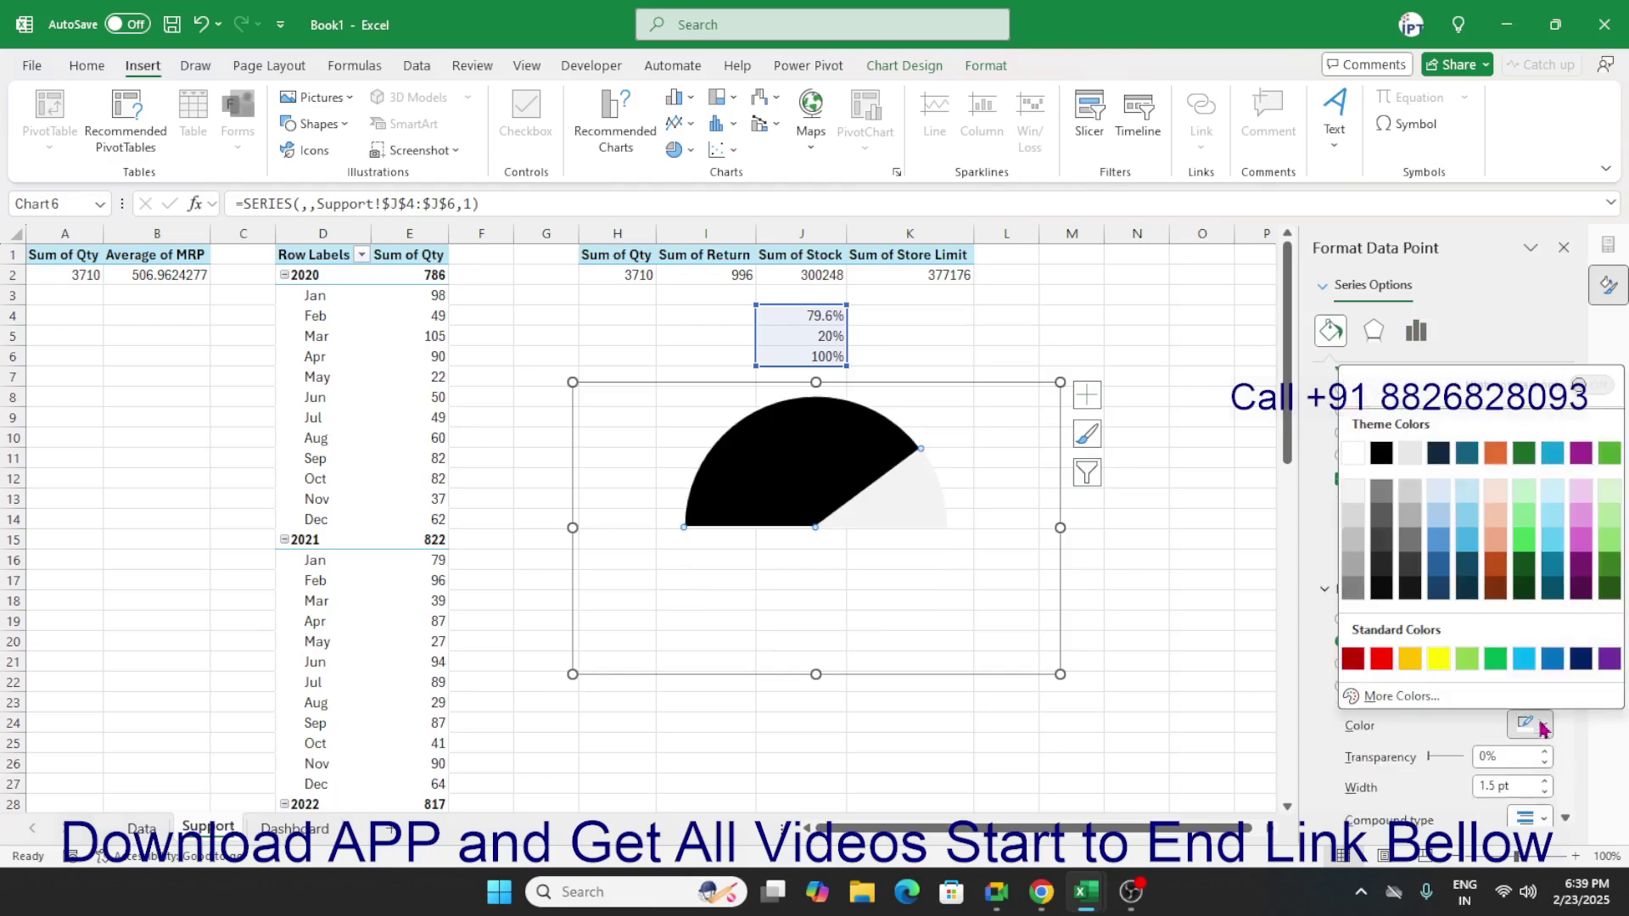
{"action": "left_click", "coordinate": [1381, 456]}
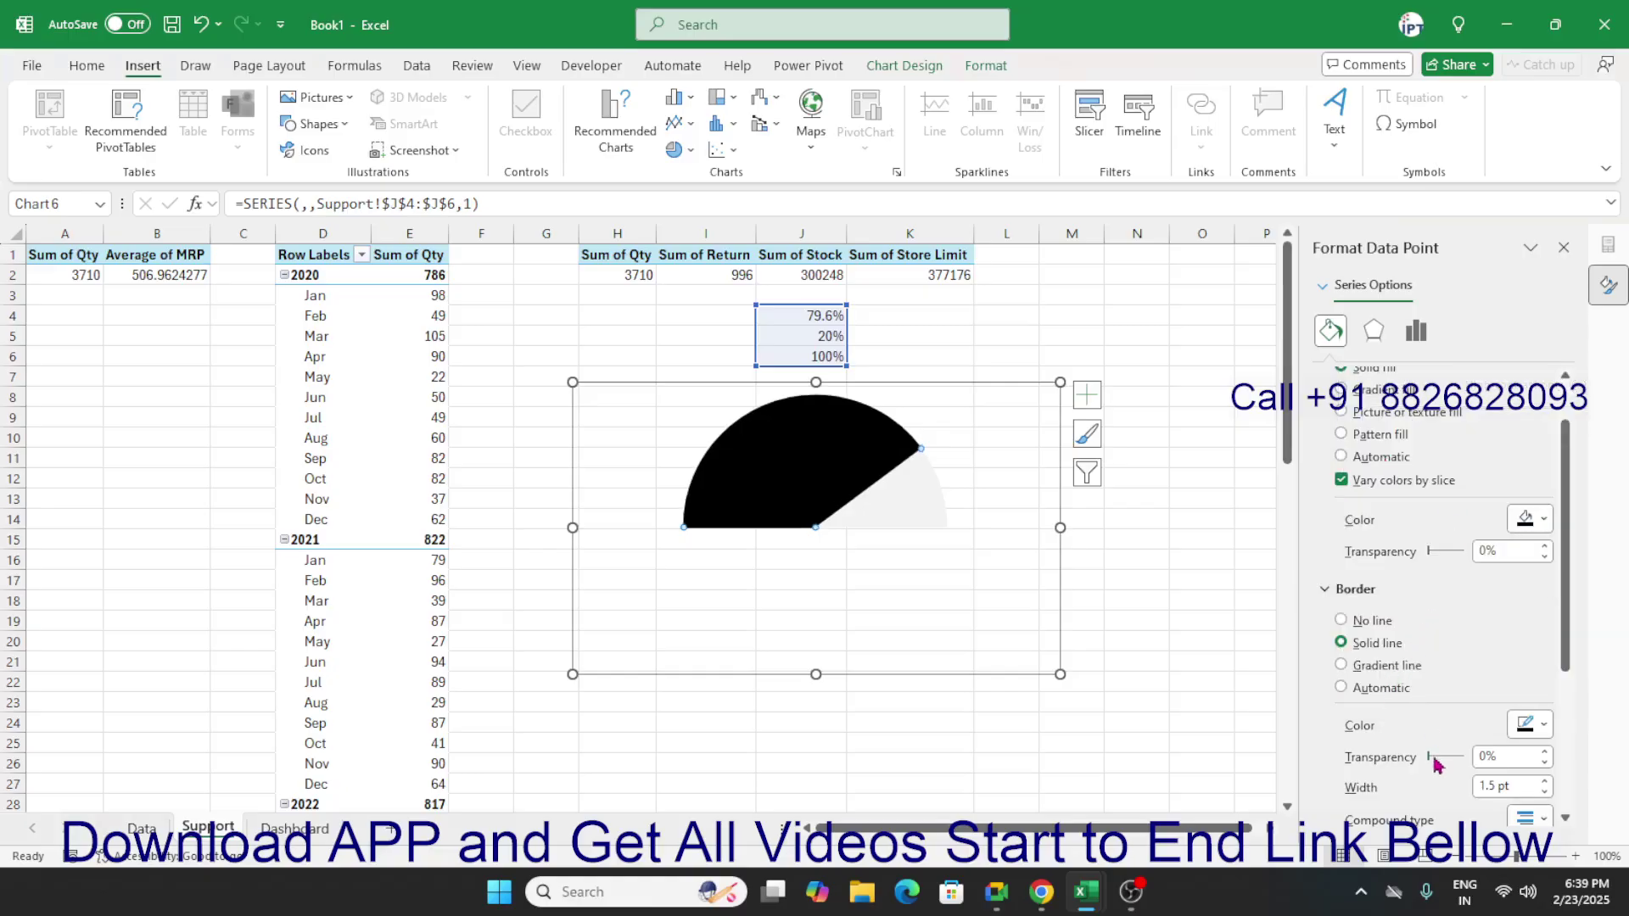
Step: Set the black slice's border width to 7.25 pt
{"action": "left_click", "coordinate": [1543, 780]}
{"action": "left_click", "coordinate": [1544, 780]}
{"action": "left_click", "coordinate": [1544, 780]}
{"action": "left_click", "coordinate": [1544, 780]}
{"action": "left_click", "coordinate": [1544, 780]}
{"action": "left_click", "coordinate": [1544, 781]}
{"action": "left_click", "coordinate": [1544, 780]}
{"action": "left_click", "coordinate": [1544, 781]}
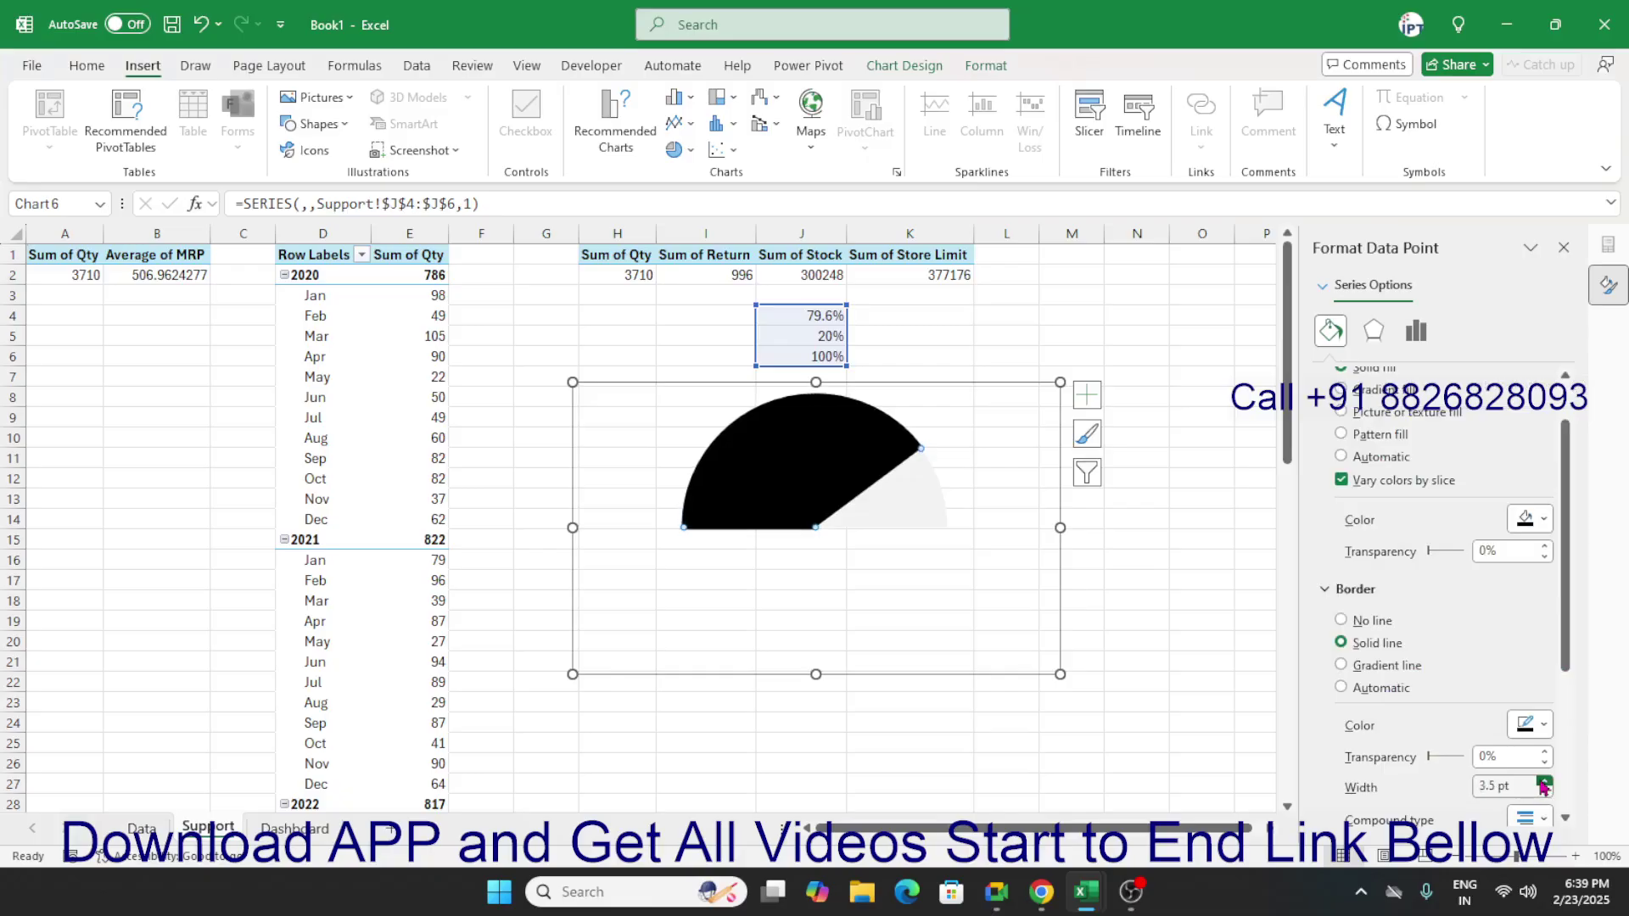
{"action": "left_click", "coordinate": [1544, 780]}
{"action": "left_click", "coordinate": [1544, 781]}
{"action": "left_click", "coordinate": [1544, 781]}
{"action": "left_click", "coordinate": [1544, 780]}
{"action": "left_click", "coordinate": [1544, 780]}
{"action": "left_click", "coordinate": [1544, 780]}
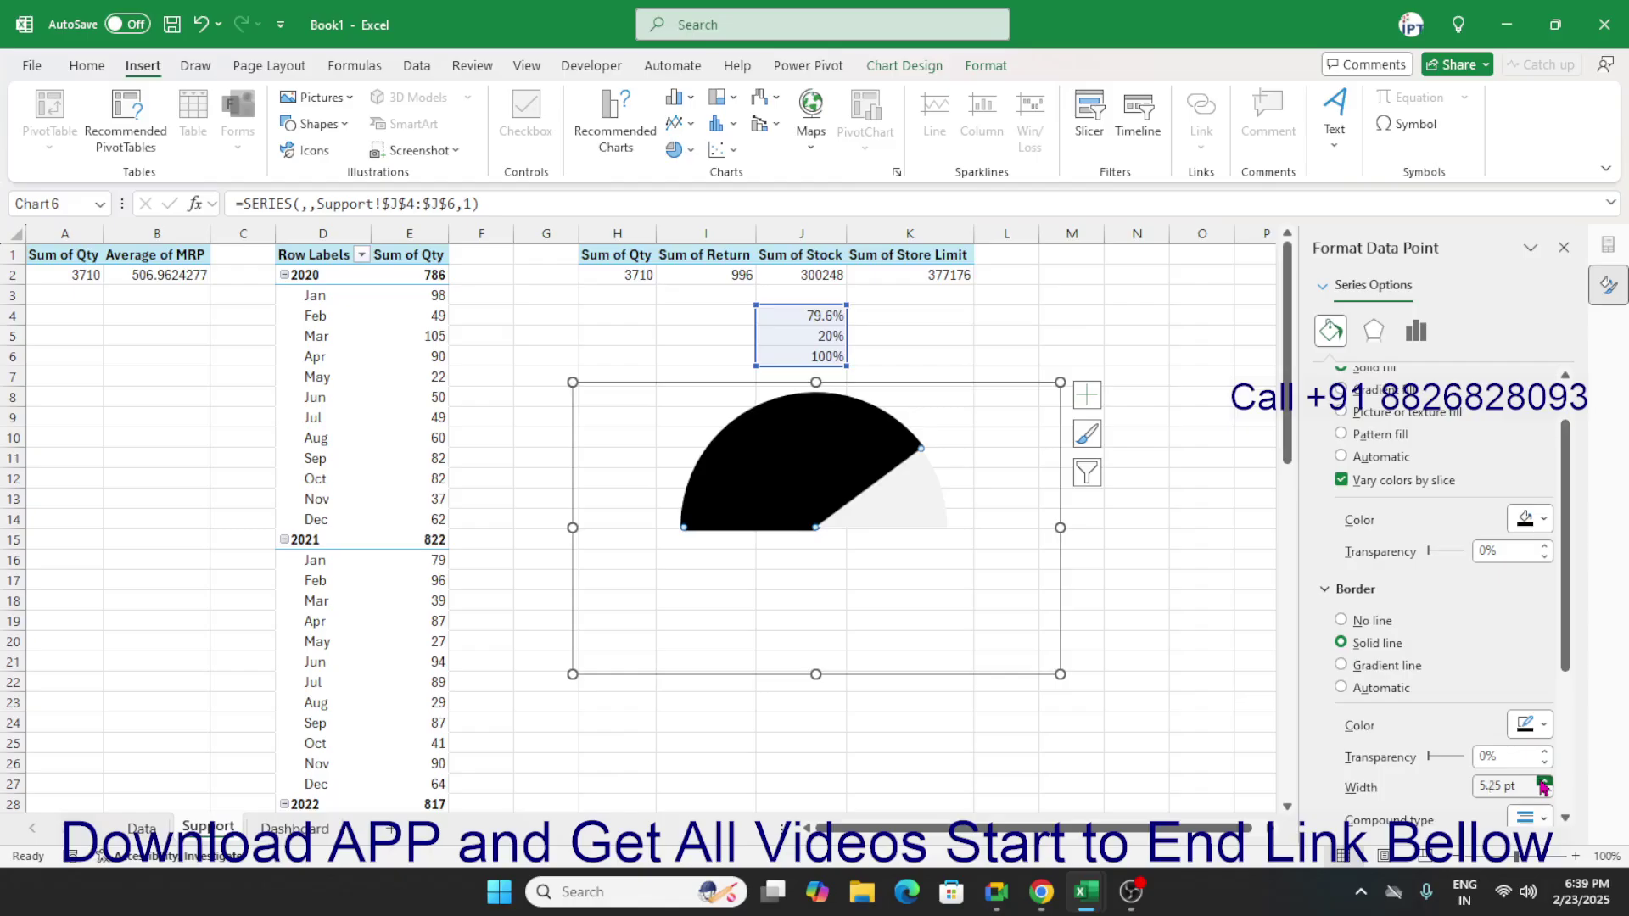
{"action": "left_click", "coordinate": [1543, 781]}
{"action": "left_click", "coordinate": [1544, 780]}
{"action": "left_click", "coordinate": [1544, 780]}
{"action": "left_click", "coordinate": [1544, 780]}
{"action": "left_click", "coordinate": [1544, 781]}
{"action": "left_click", "coordinate": [1544, 781]}
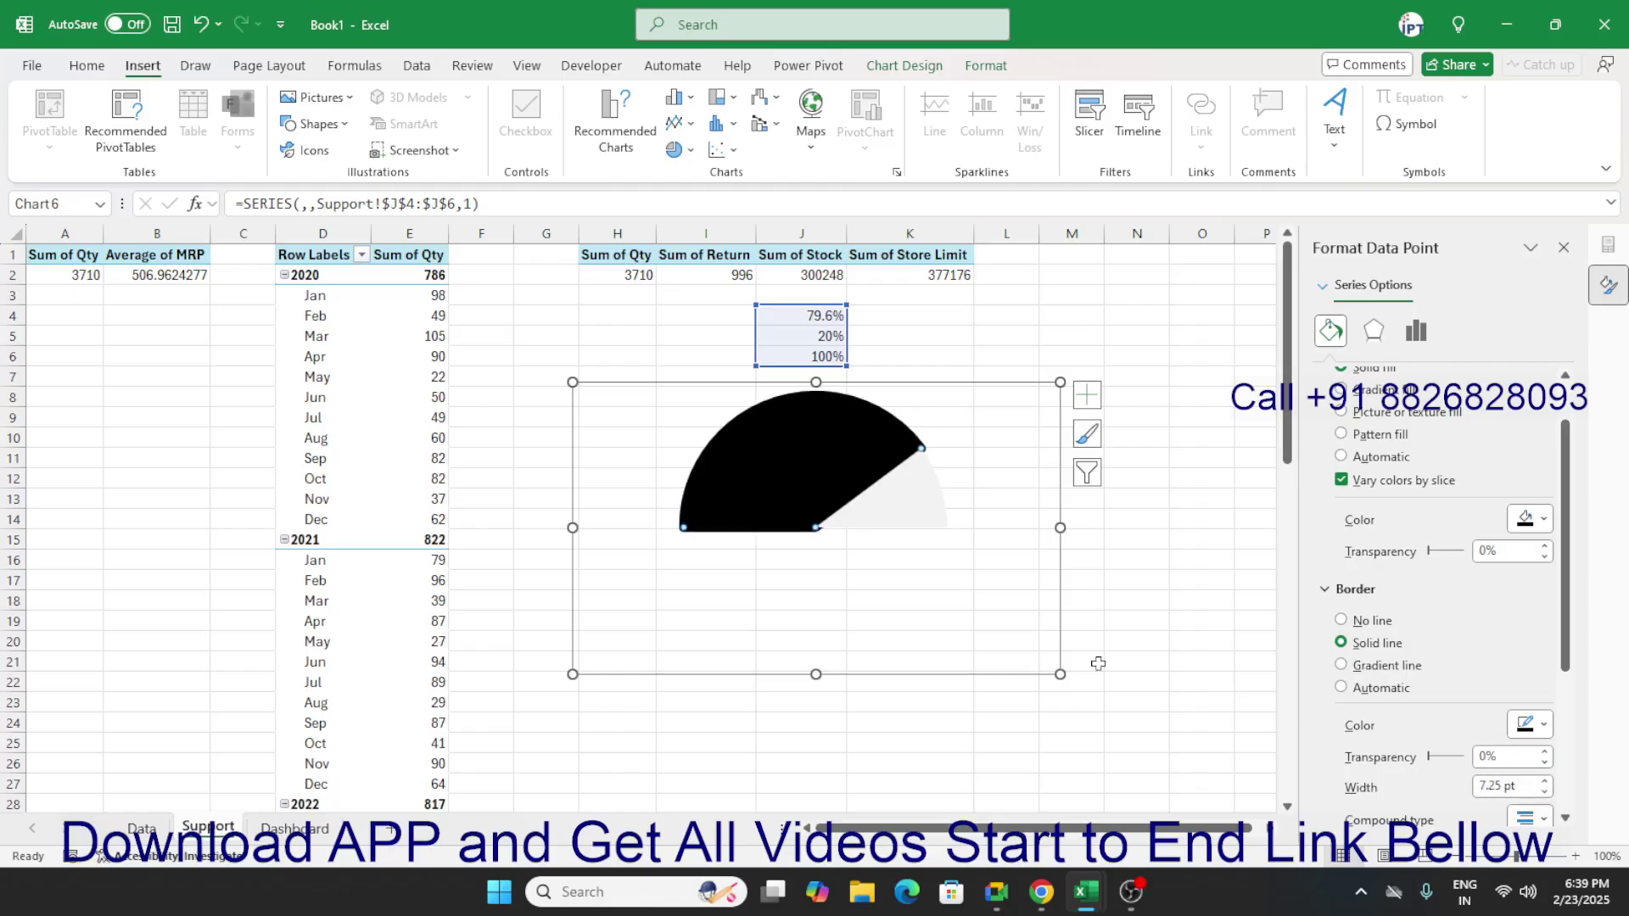
Step: Cut the half-pie chart from the Support sheet and paste it at cell R6 of the Dashboard sheet
{"action": "left_click", "coordinate": [951, 604]}
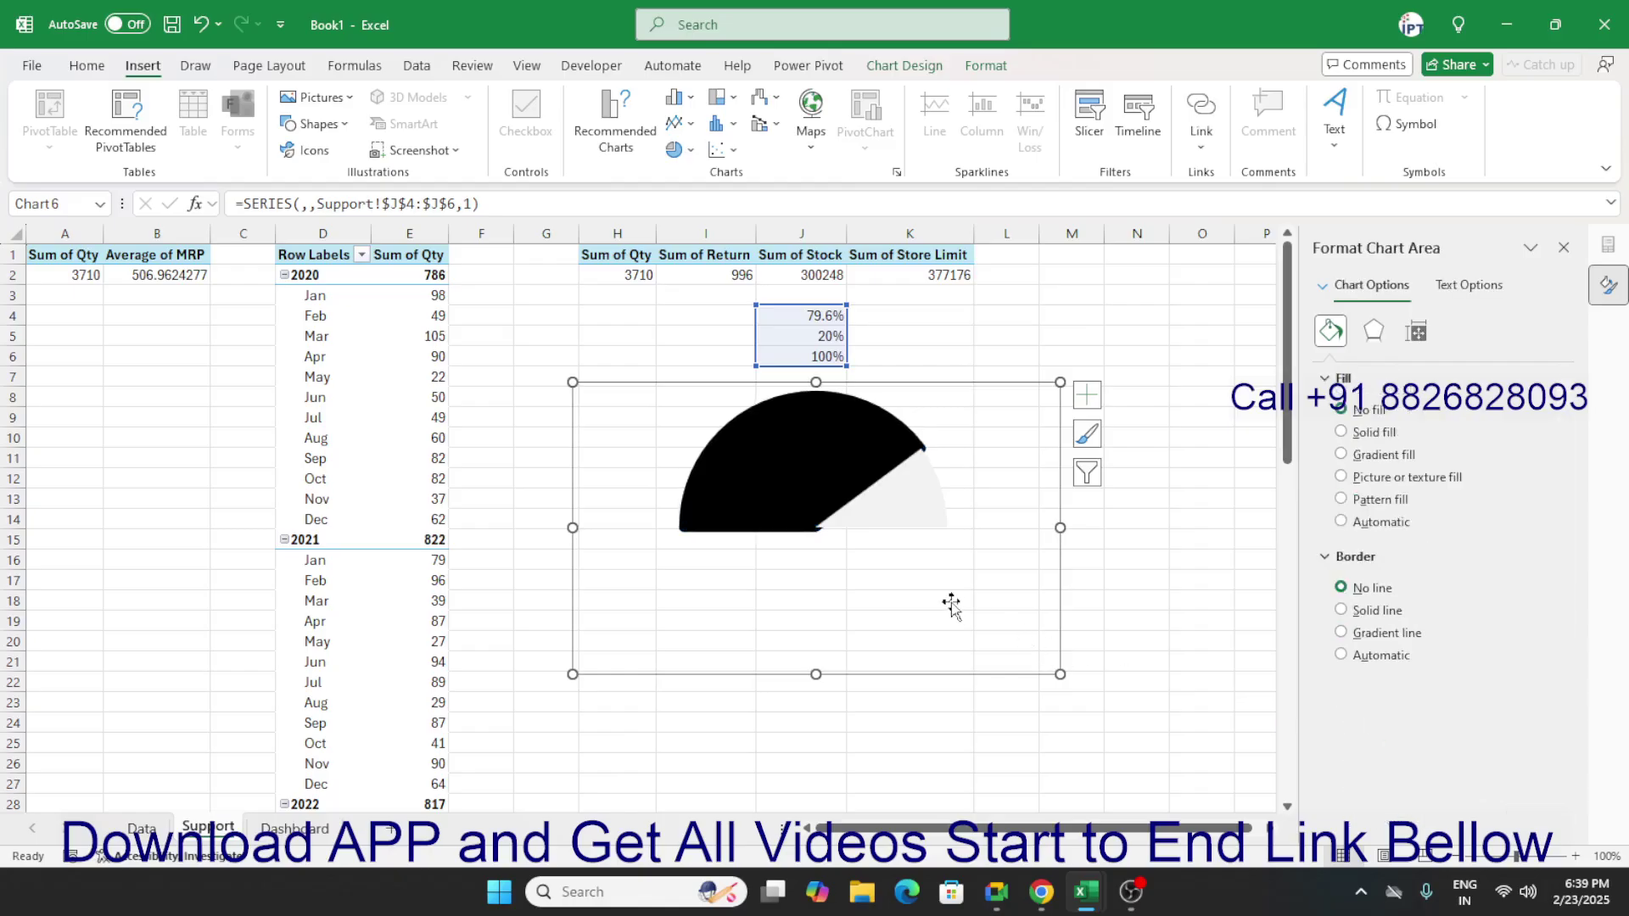
{"action": "left_click", "coordinate": [880, 587]}
{"action": "left_click", "coordinate": [994, 493]}
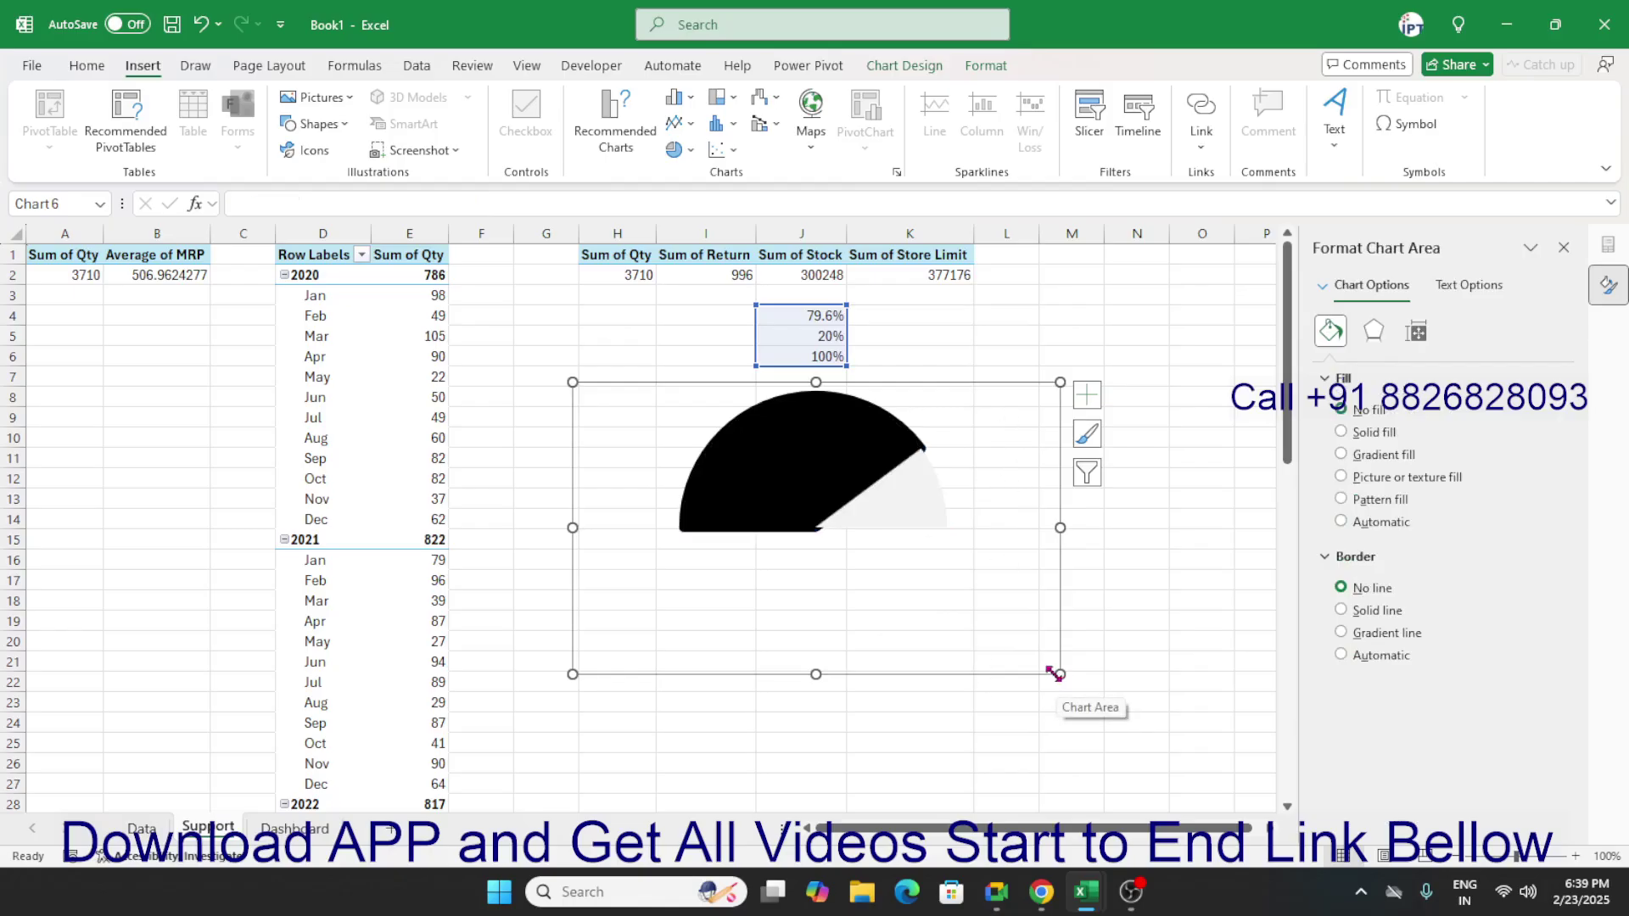
{"action": "key", "text": "Delete"}
{"action": "left_click", "coordinate": [294, 828]}
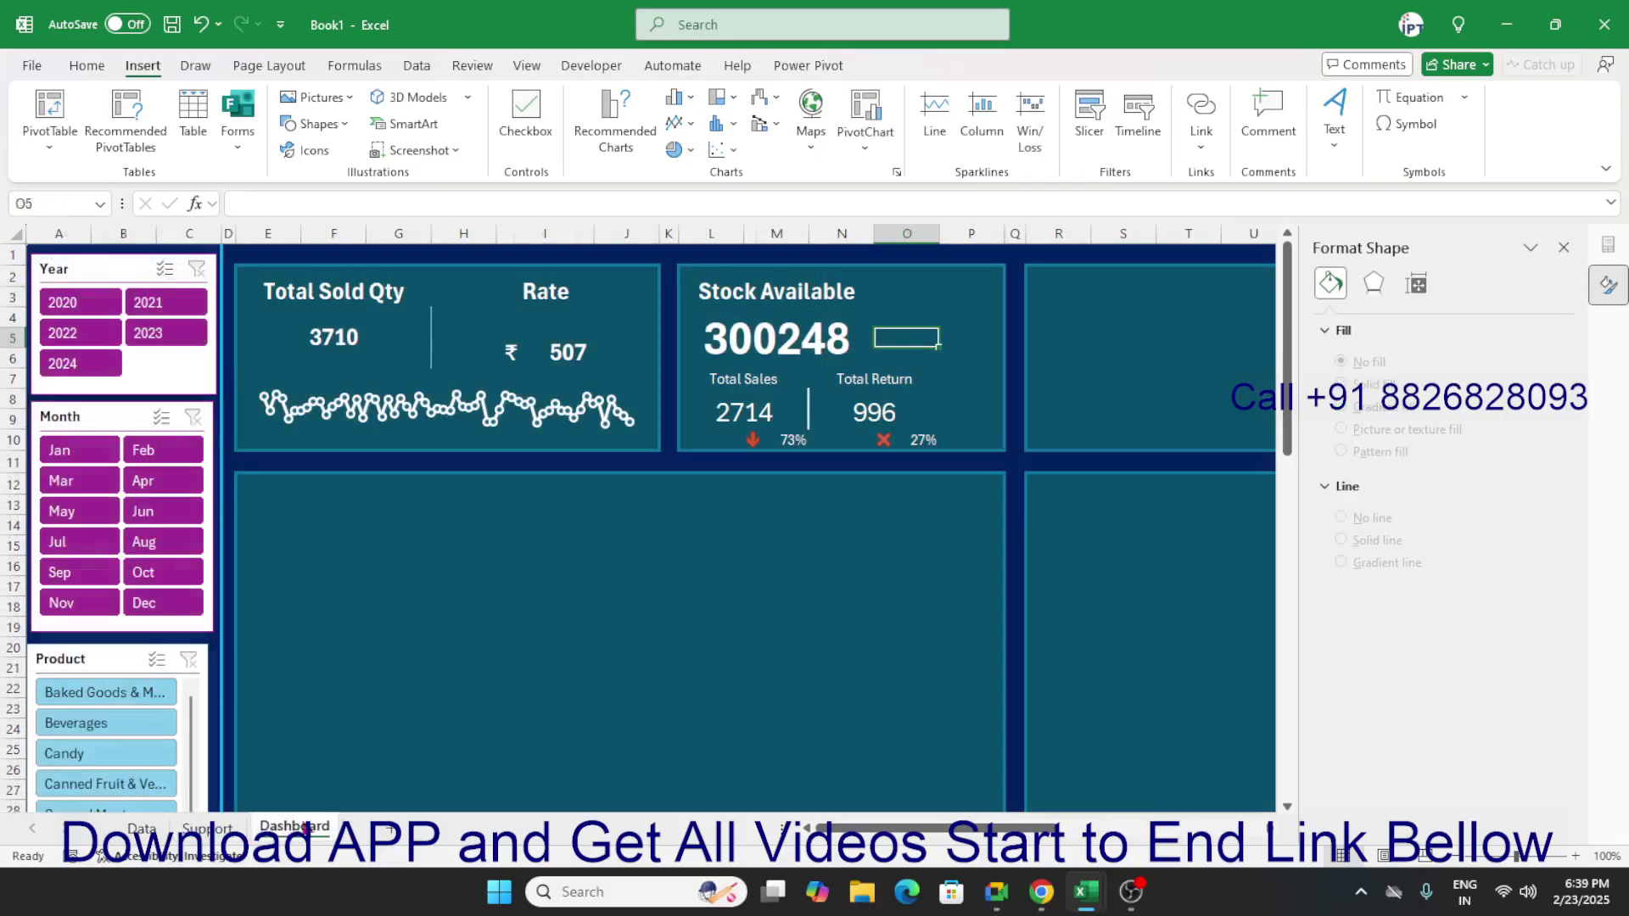
{"action": "left_click", "coordinate": [1156, 520]}
{"action": "left_click", "coordinate": [1066, 353]}
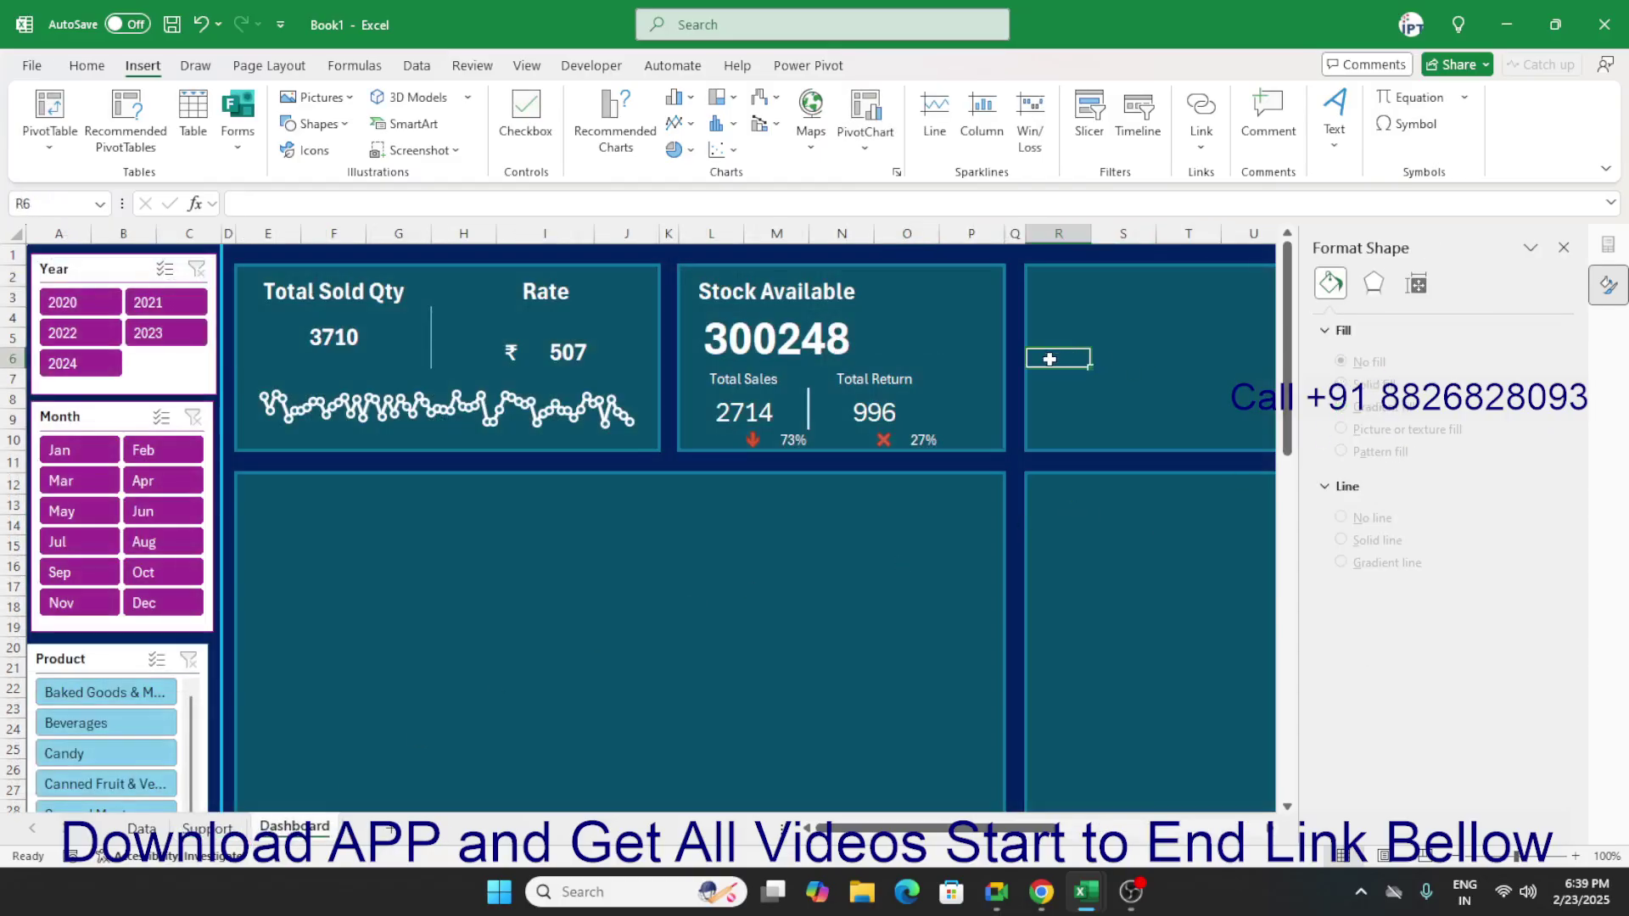
{"action": "key", "text": "ctrl+v"}
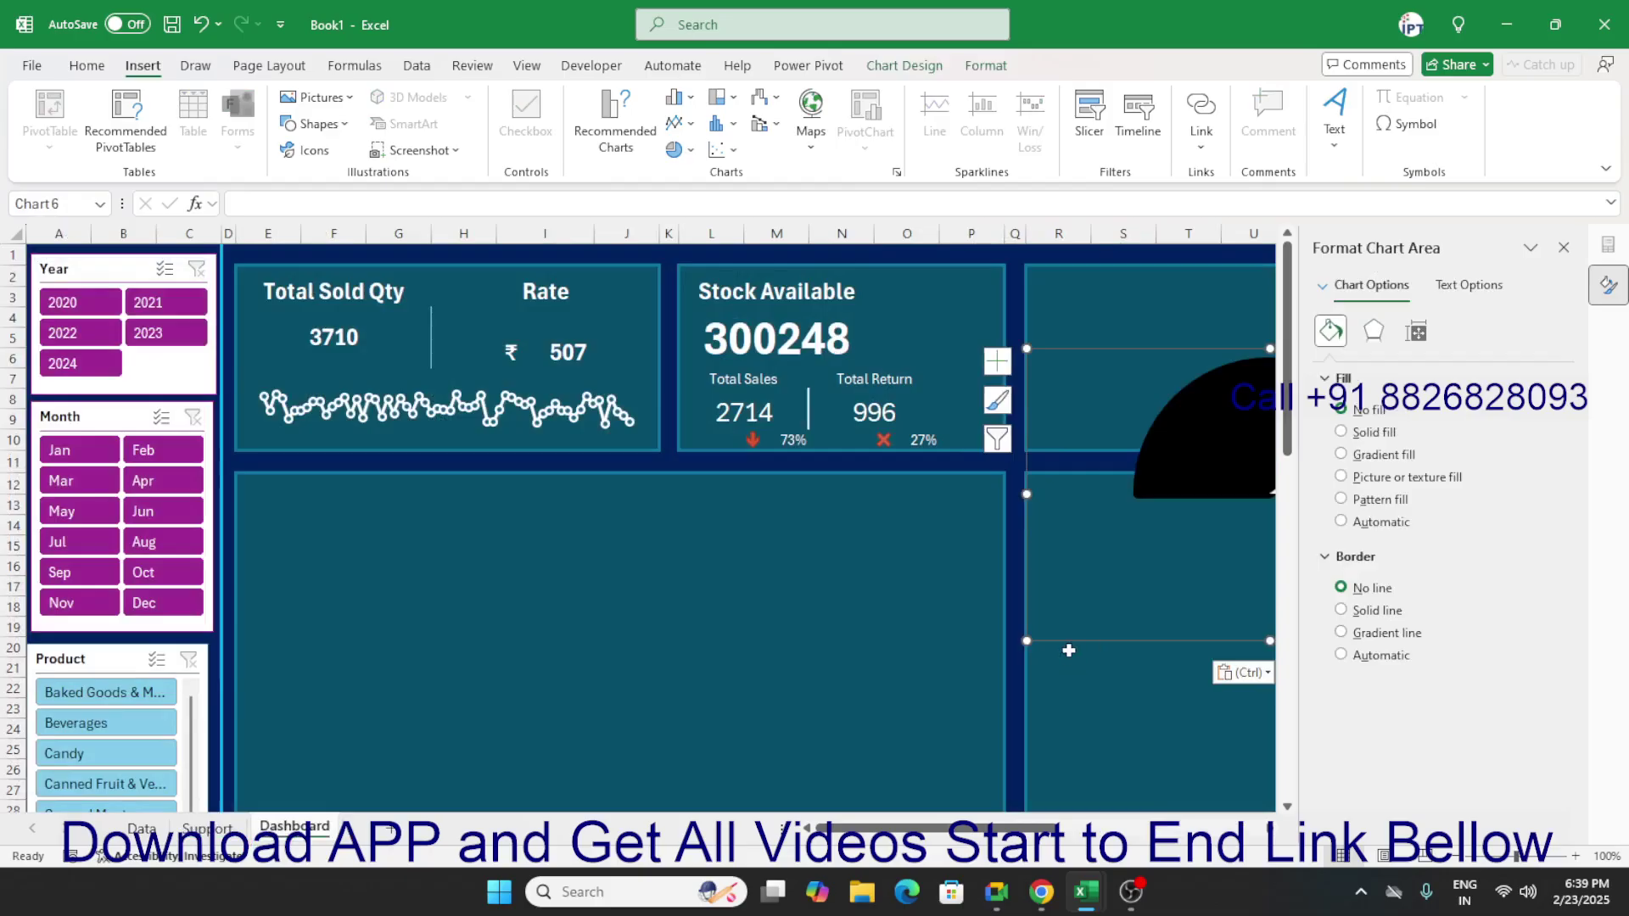
Step: Shrink the half-pie chart and move it next to the stock figure in the Stock Available card
{"action": "left_click_drag", "start_coordinate": [1067, 642], "coordinate": [710, 585]}
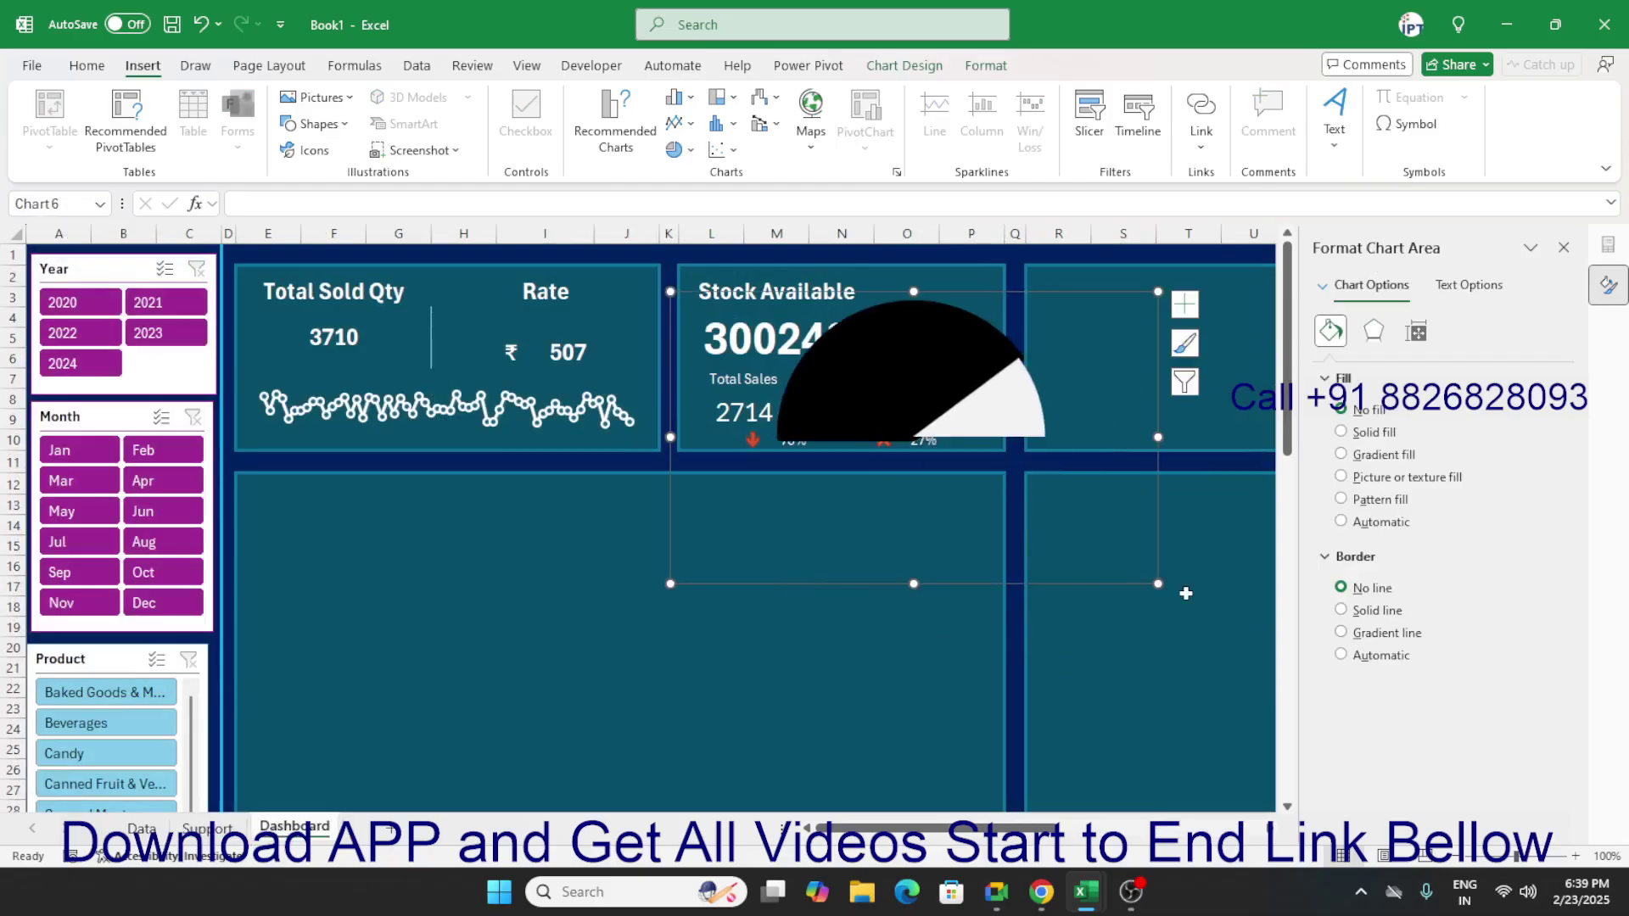
{"action": "left_click_drag", "start_coordinate": [1158, 584], "coordinate": [997, 488]}
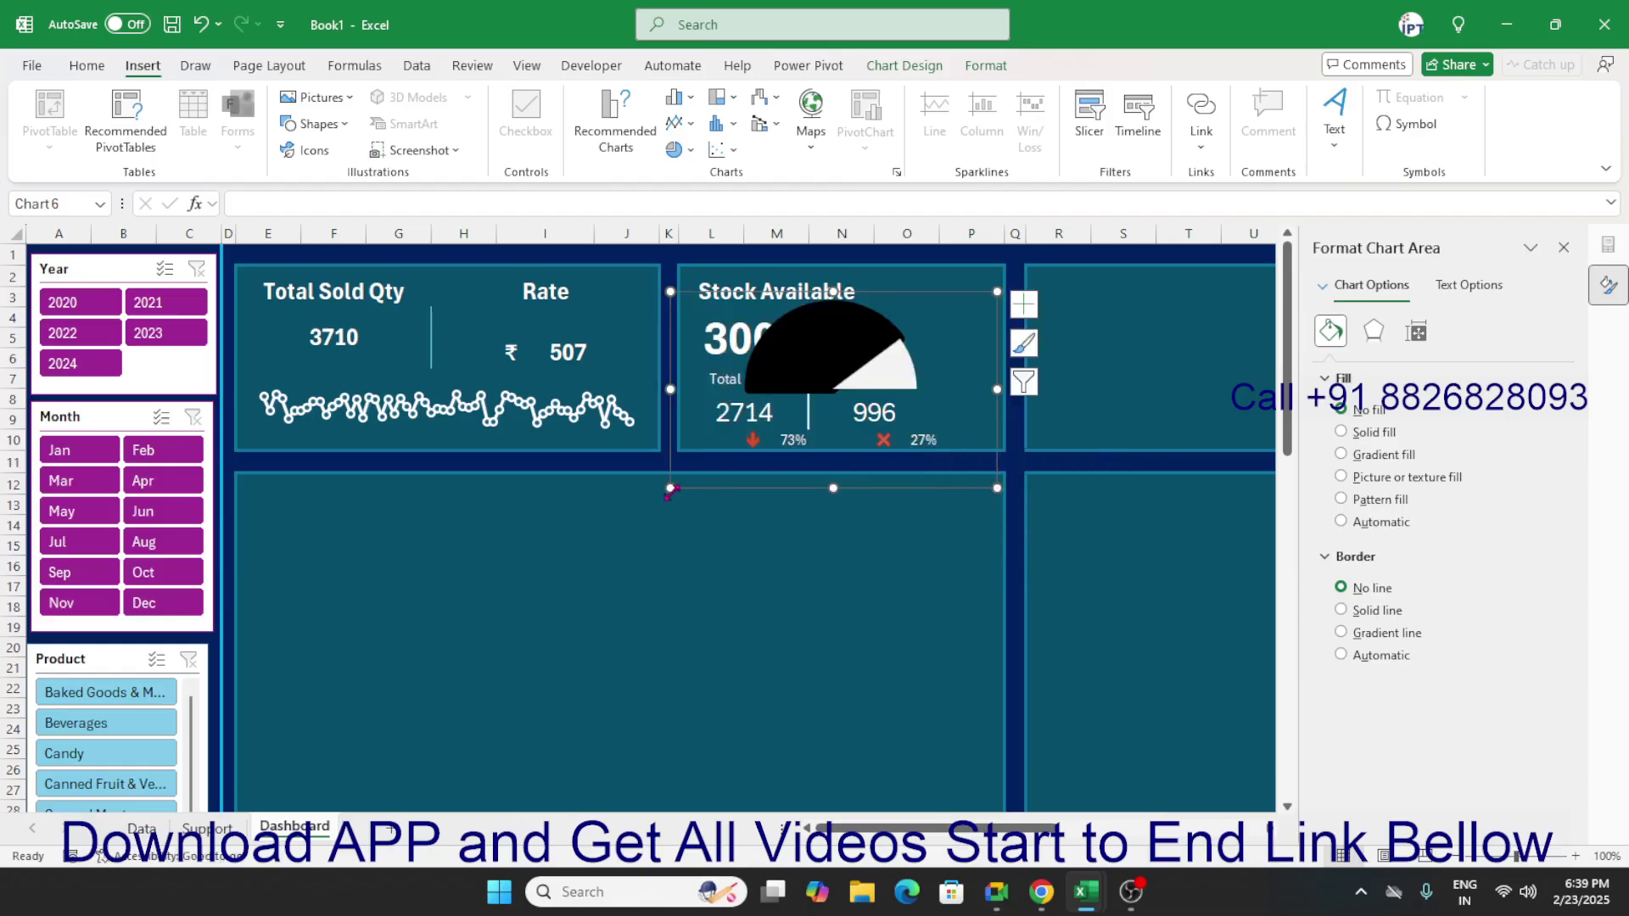
{"action": "left_click_drag", "start_coordinate": [670, 488], "coordinate": [688, 490]}
{"action": "left_click_drag", "start_coordinate": [764, 490], "coordinate": [834, 449]}
{"action": "left_click_drag", "start_coordinate": [1062, 453], "coordinate": [1019, 436]}
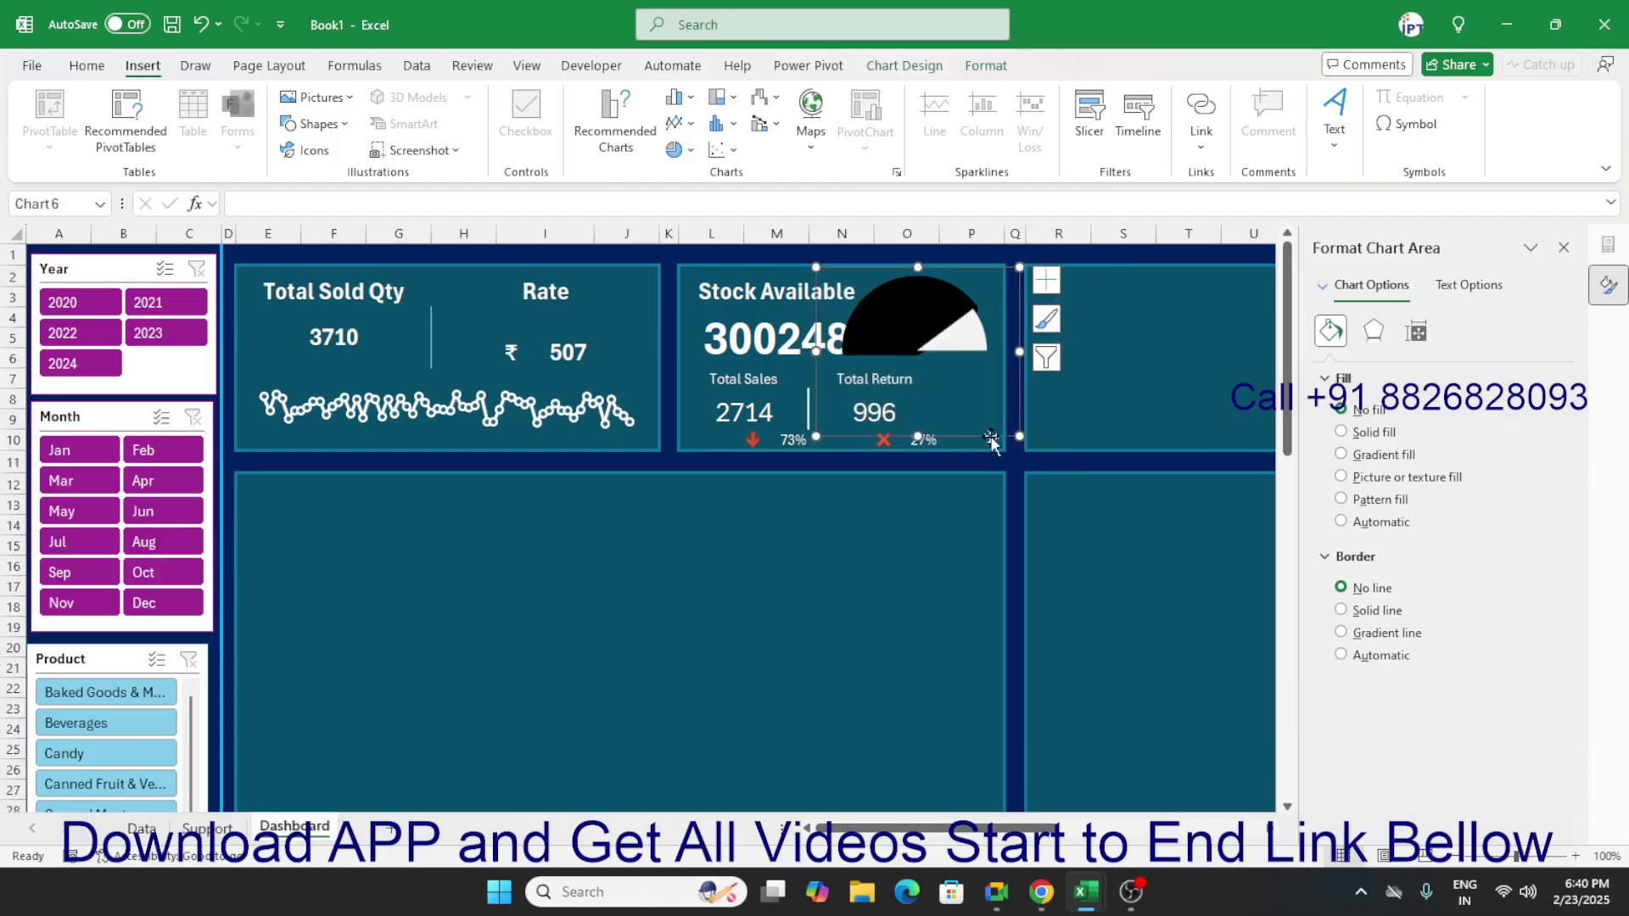